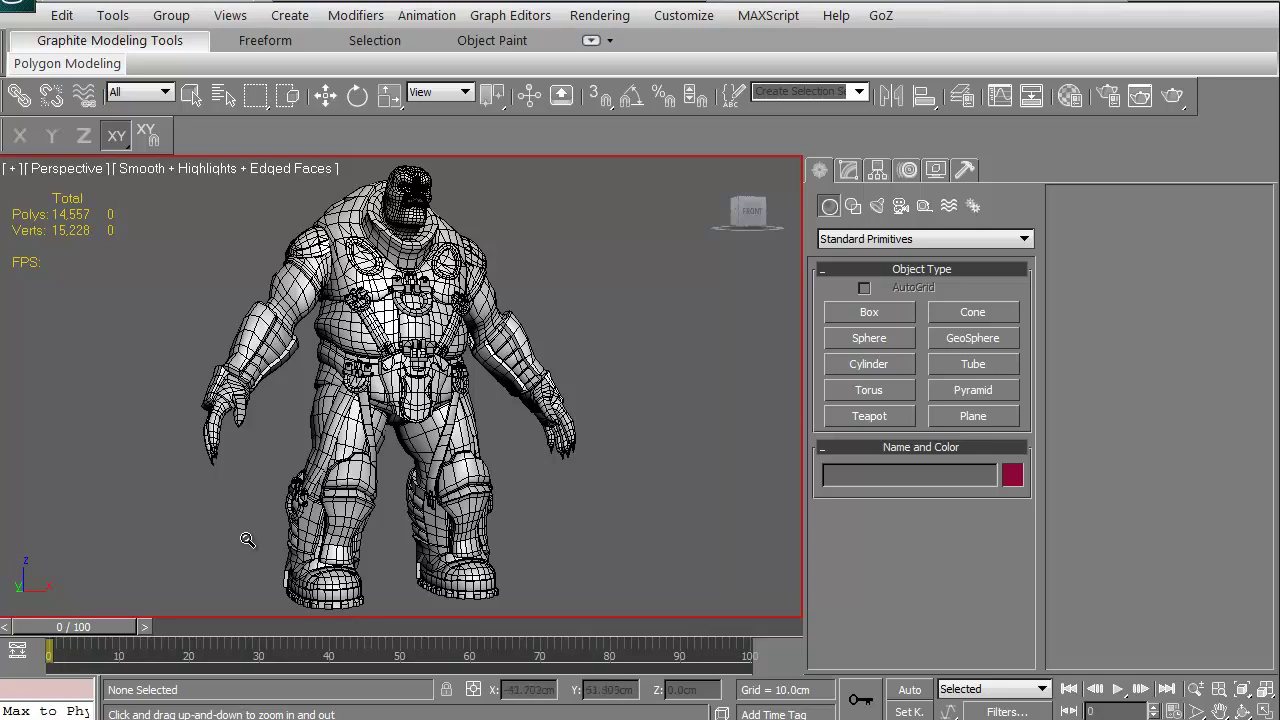
Compare the character model's shaded display without and with edged faces
key(F4)
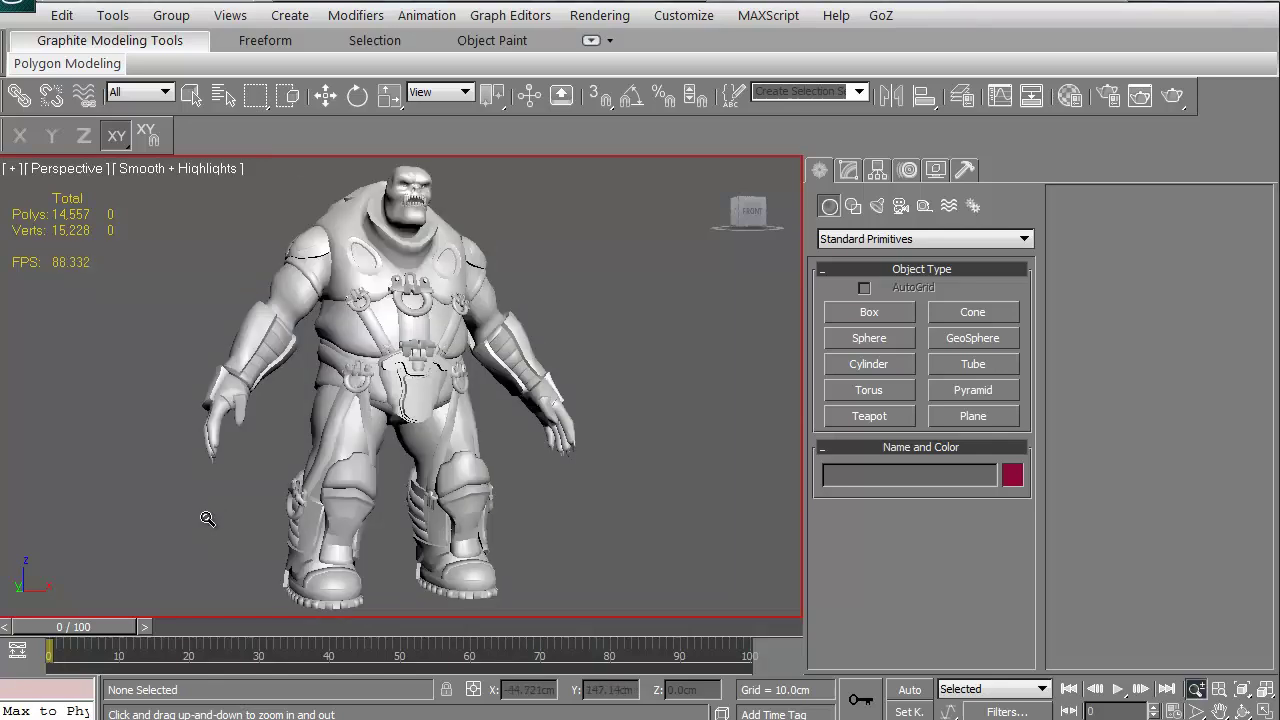
key(F4)
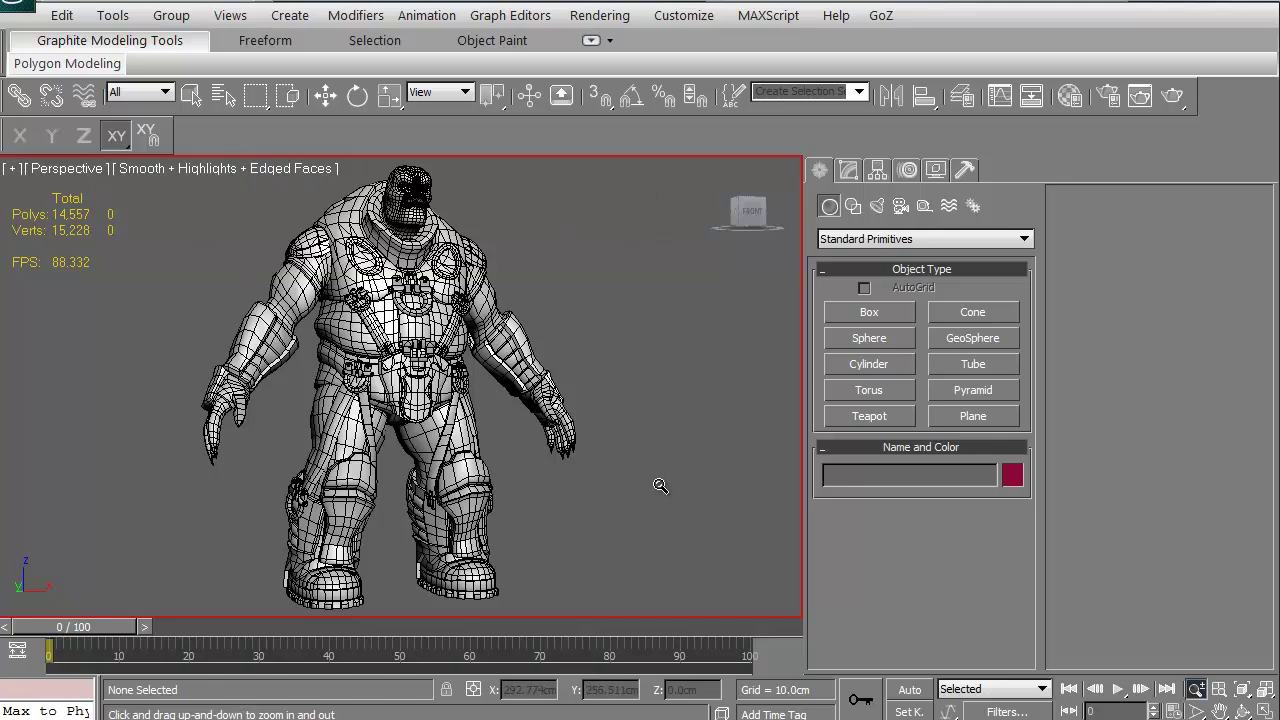
Examine the character model at different zoom levels in Expert Mode, and return to the standard interface
key(ctrl+x)
drag(660, 485, 700, 470)
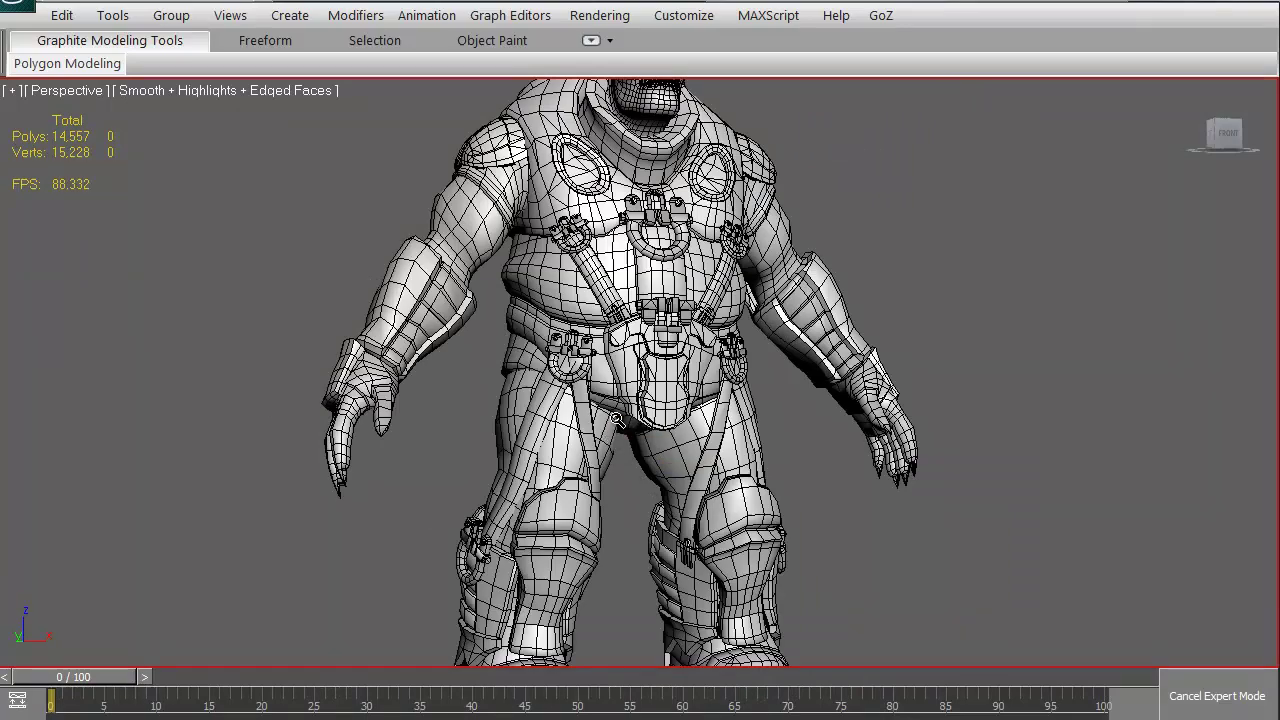
scroll(590, 425, down, 4)
alt+middle_drag(581, 415, 555, 397)
scroll(555, 397, up, 3)
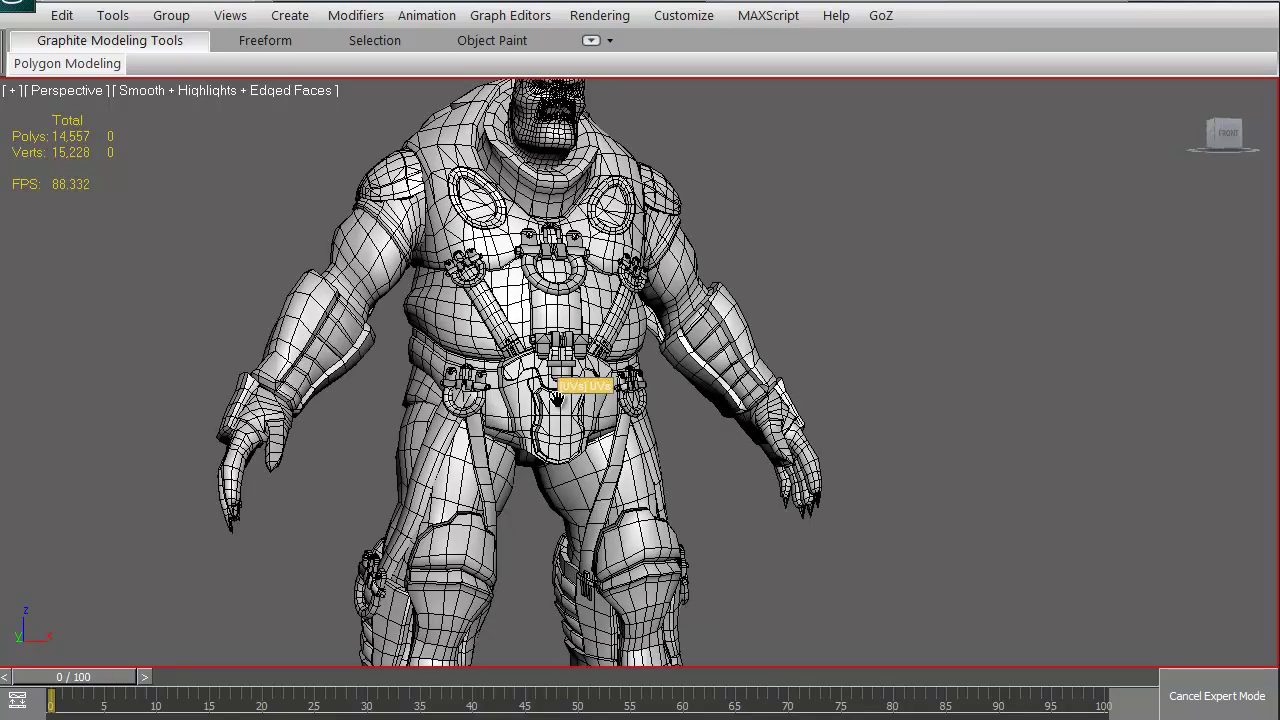
scroll(557, 397, down, 4)
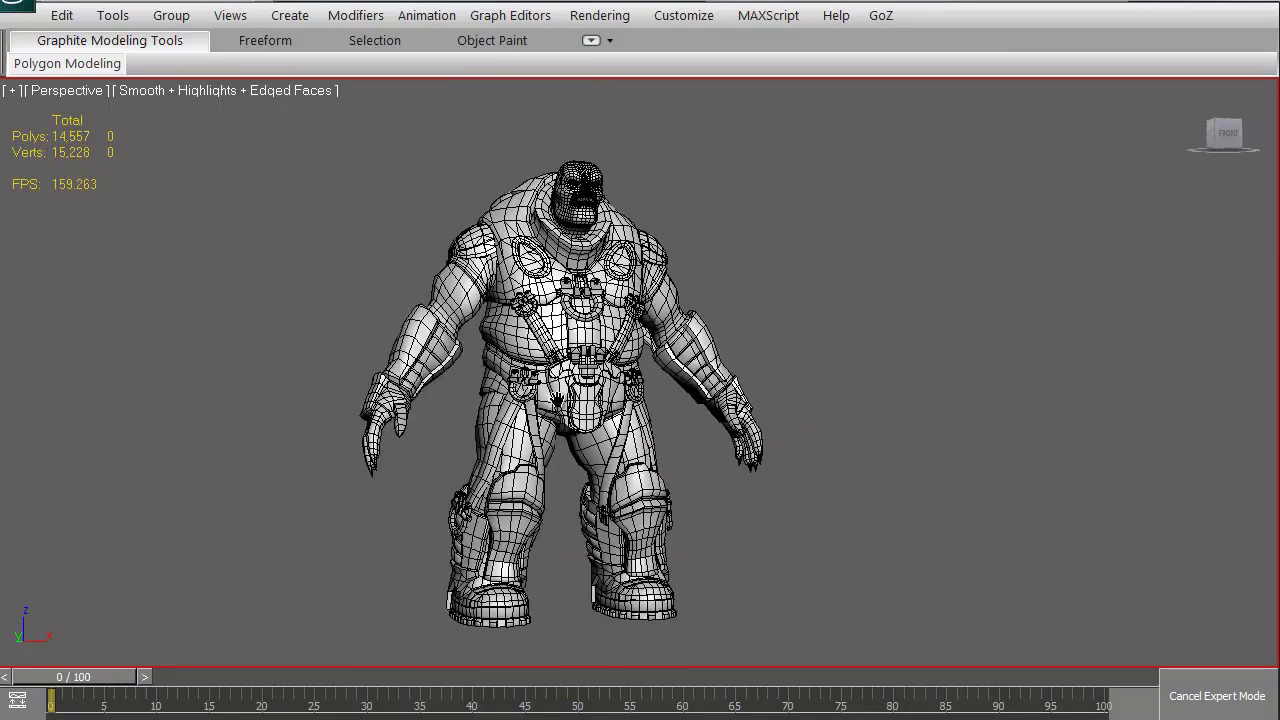
scroll(556, 398, up, 3)
scroll(556, 398, down, 4)
mouse_move(557, 398)
alt+middle_down()
mouse_move(567, 386)
mouse_move(512, 417)
mouse_move(515, 376)
mouse_move(547, 387)
alt+middle_up()
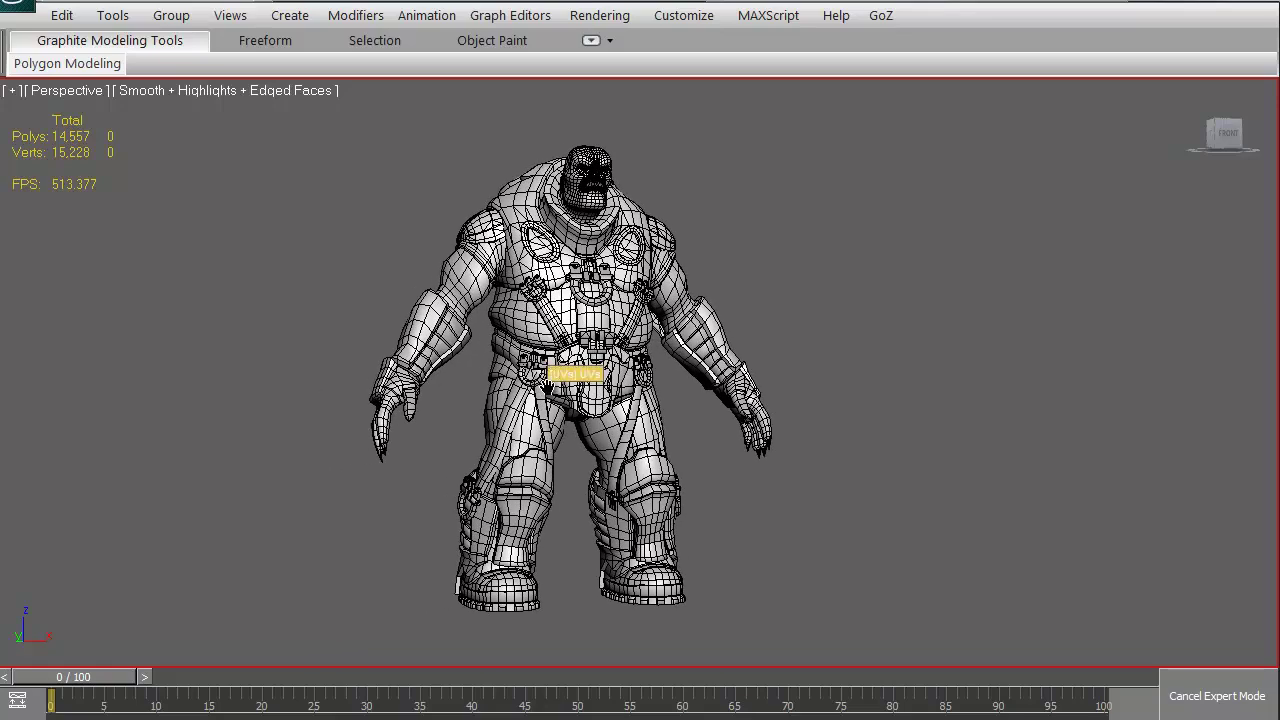
key(ctrl+x)
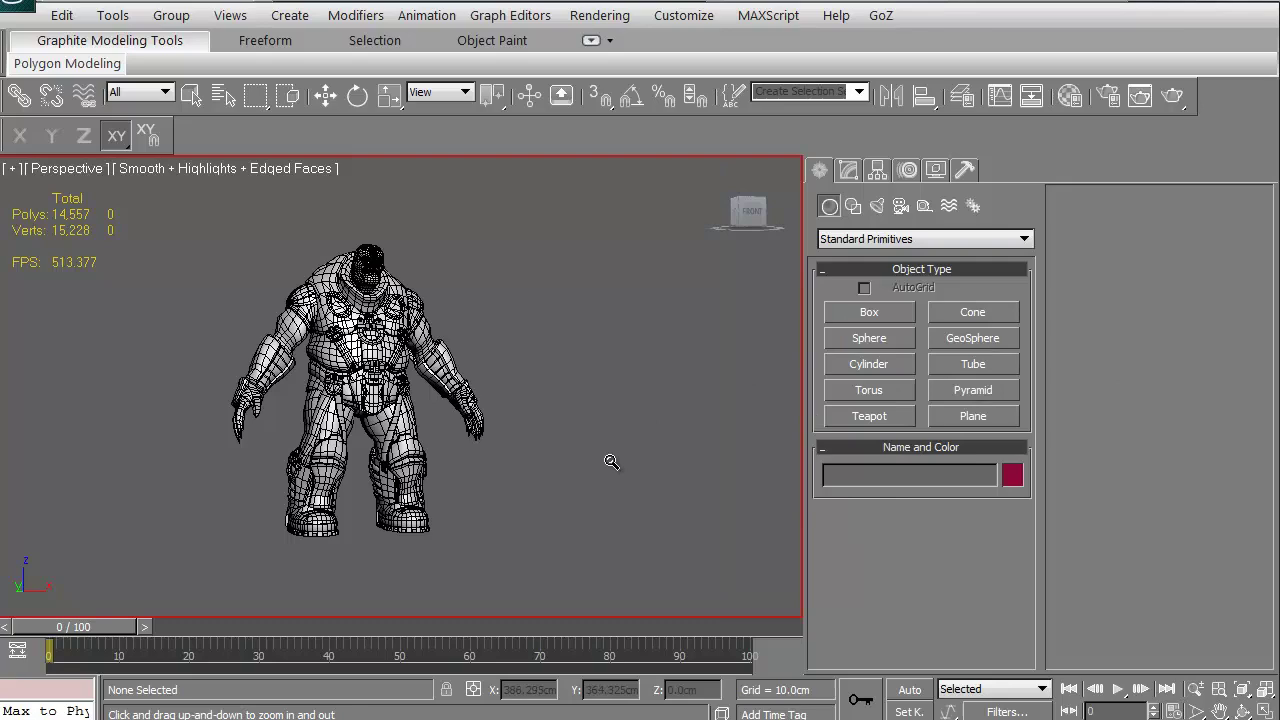
Select the UVs body group and display the viewport as Smooth + Highlights without edged faces
key(alt+z)
scroll(305, 432, up, 4)
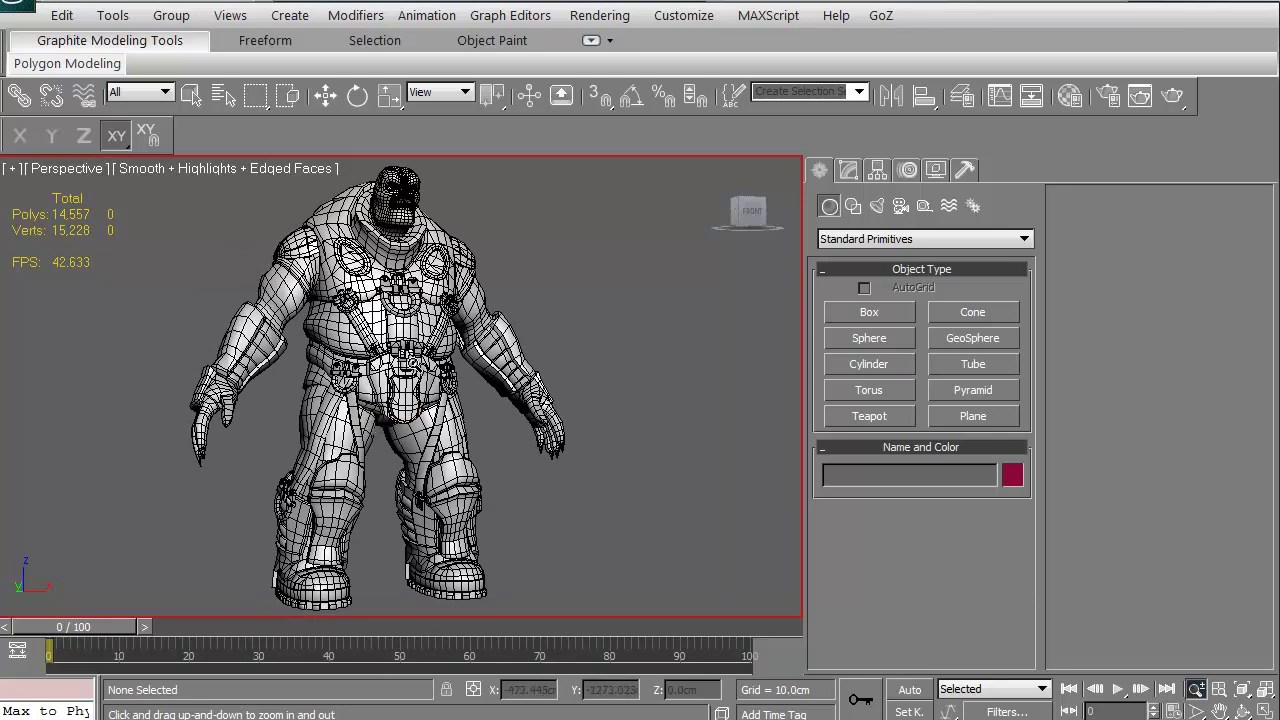
right_click(389, 318)
click(389, 317)
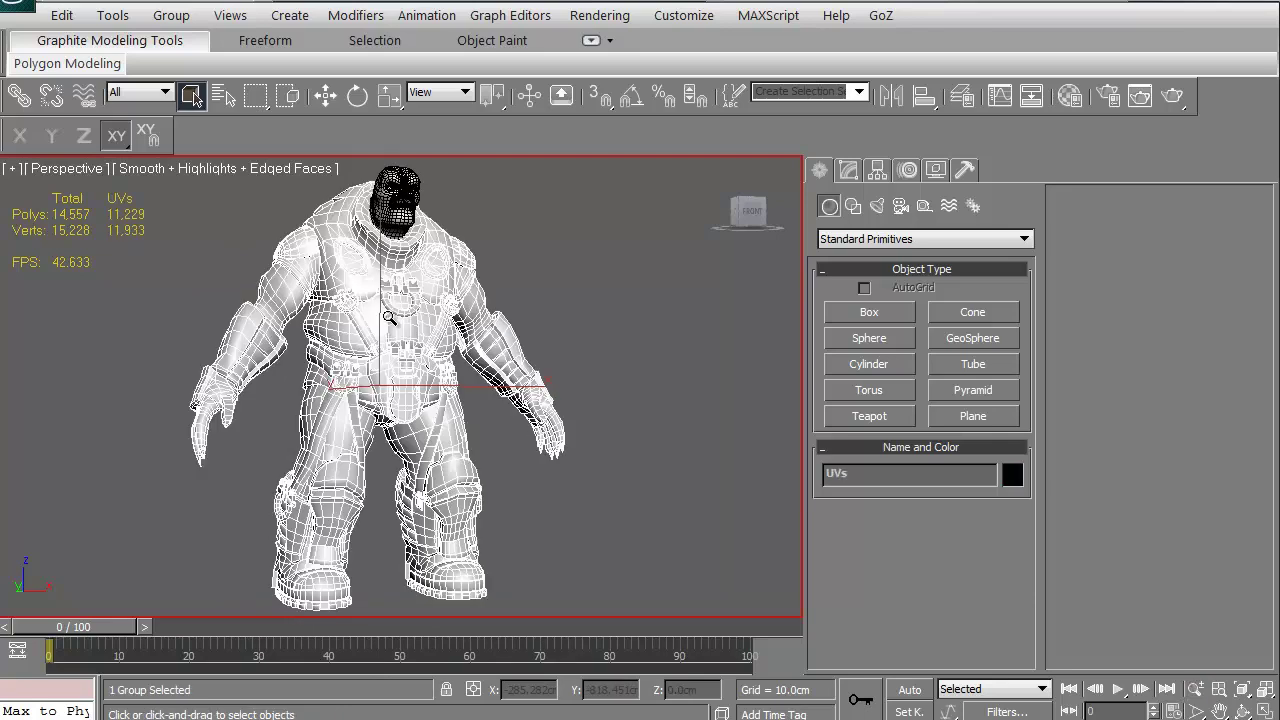
key(ctrl+r)
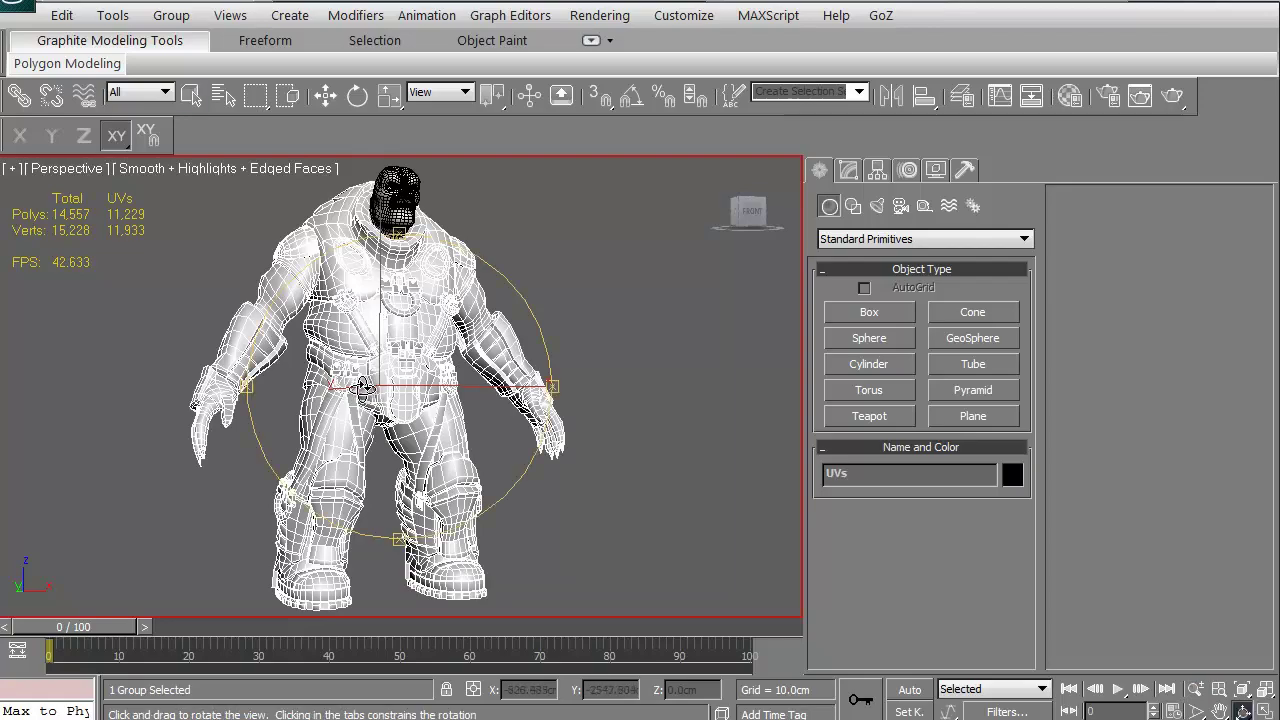
drag(365, 394, 212, 408)
key(F4)
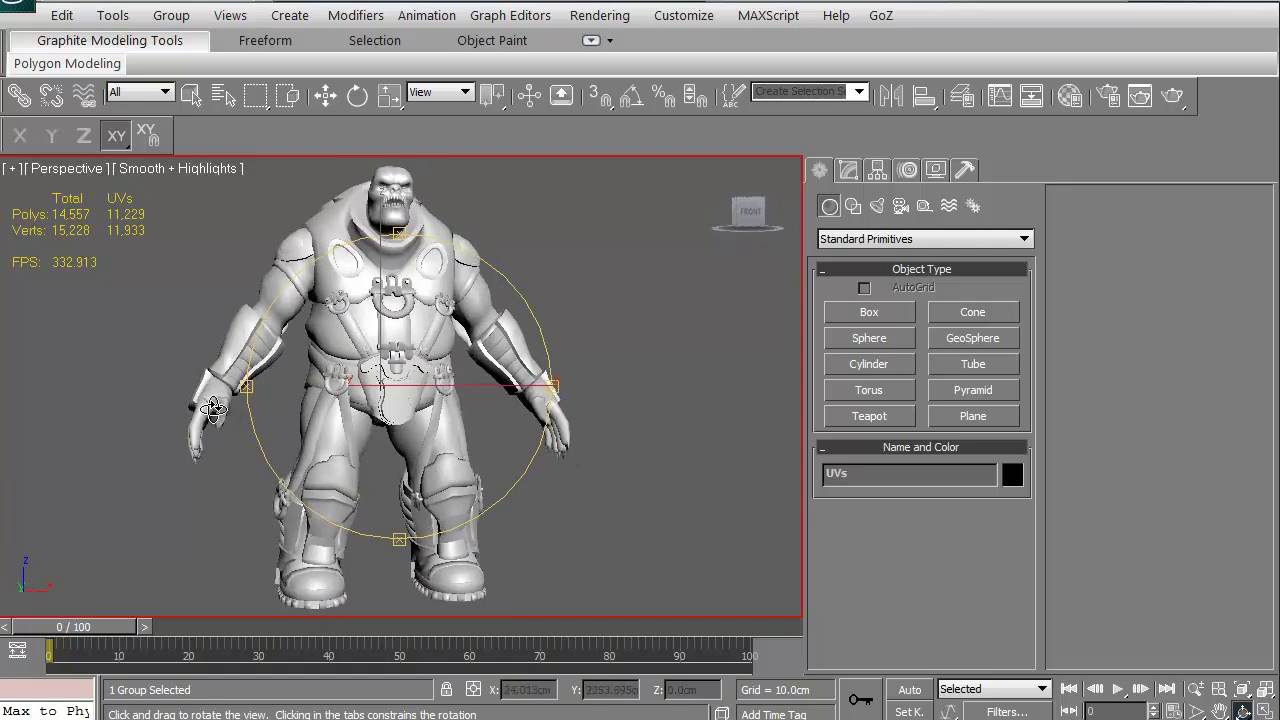
Switch the viewport to the Front view, activate the Move tool and deselect the body group
key(f)
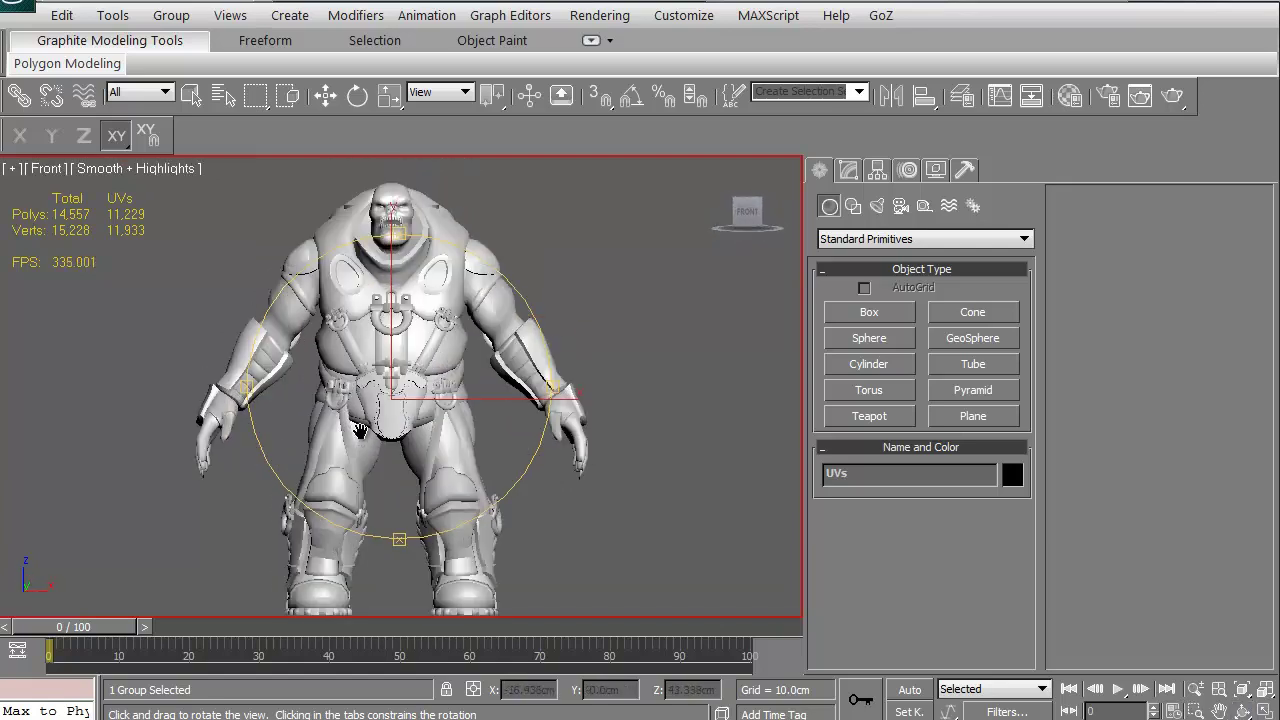
click(325, 95)
click(521, 227)
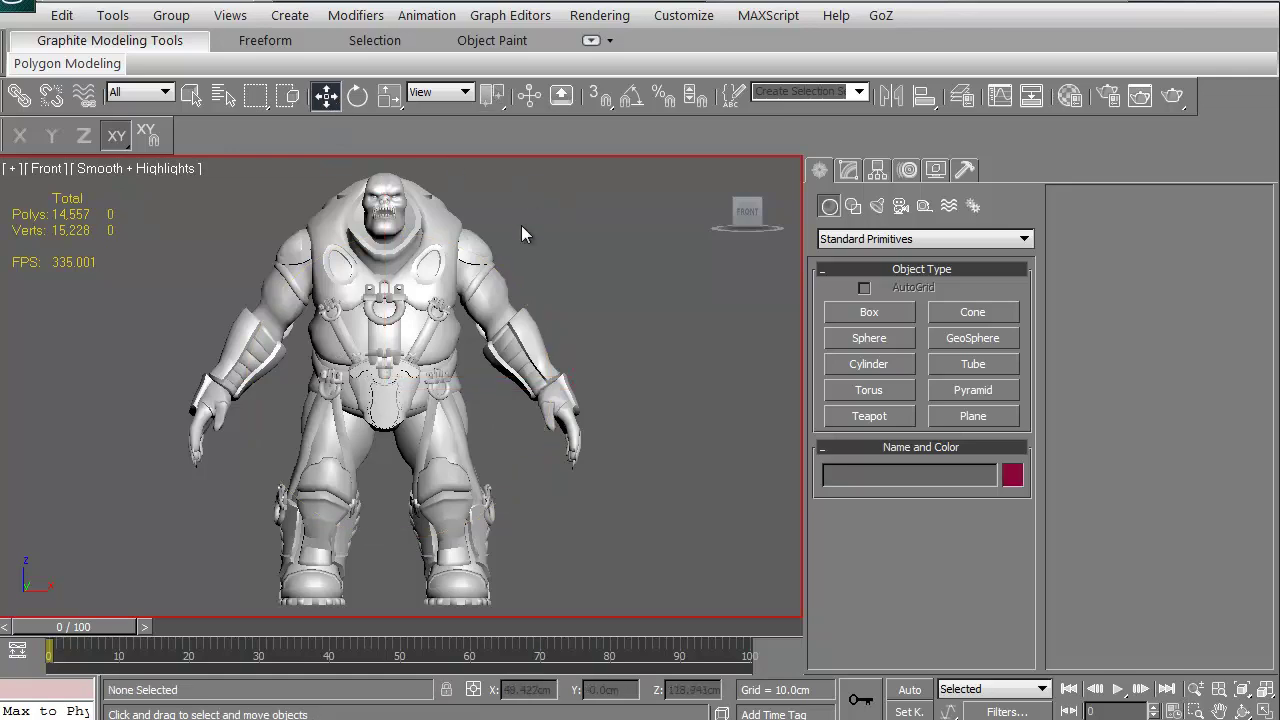
Examine the character from slightly rotated angles using the ViewCube, and bring it back to face the front
mouse_move(747, 215)
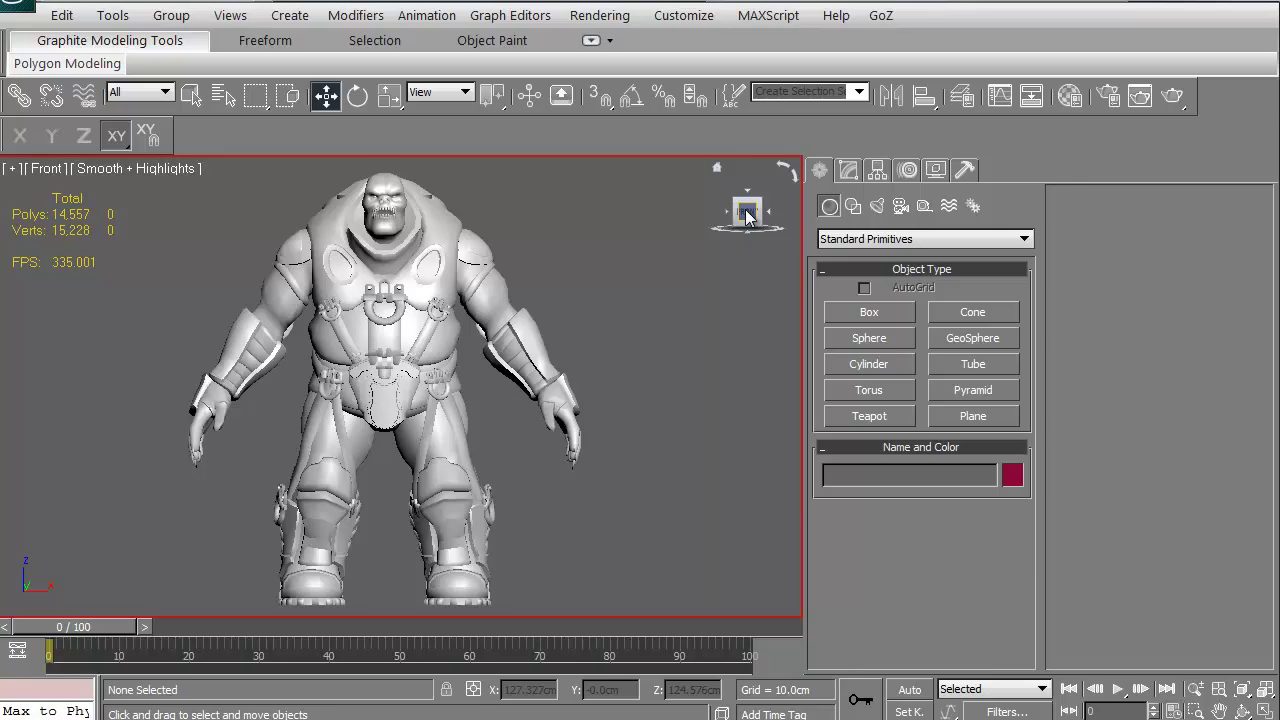
mouse_move(747, 215)
mouse_down()
mouse_move(736, 257)
mouse_move(603, 238)
mouse_move(490, 243)
mouse_move(410, 208)
mouse_move(288, 228)
mouse_move(215, 219)
mouse_move(261, 219)
mouse_move(333, 260)
mouse_move(569, 222)
mouse_move(723, 222)
mouse_move(749, 232)
mouse_move(730, 238)
mouse_move(779, 238)
mouse_move(740, 237)
mouse_move(750, 222)
mouse_move(717, 207)
mouse_move(660, 222)
mouse_move(648, 212)
mouse_move(726, 218)
mouse_up()
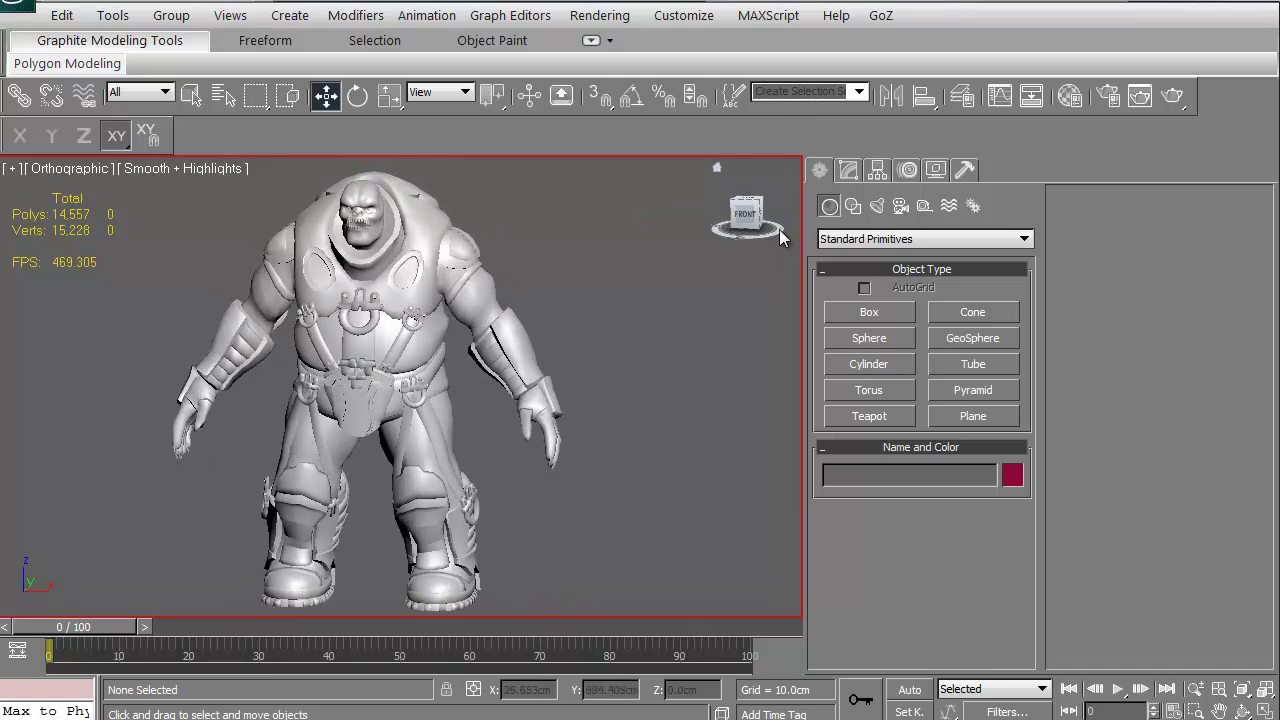
click(737, 238)
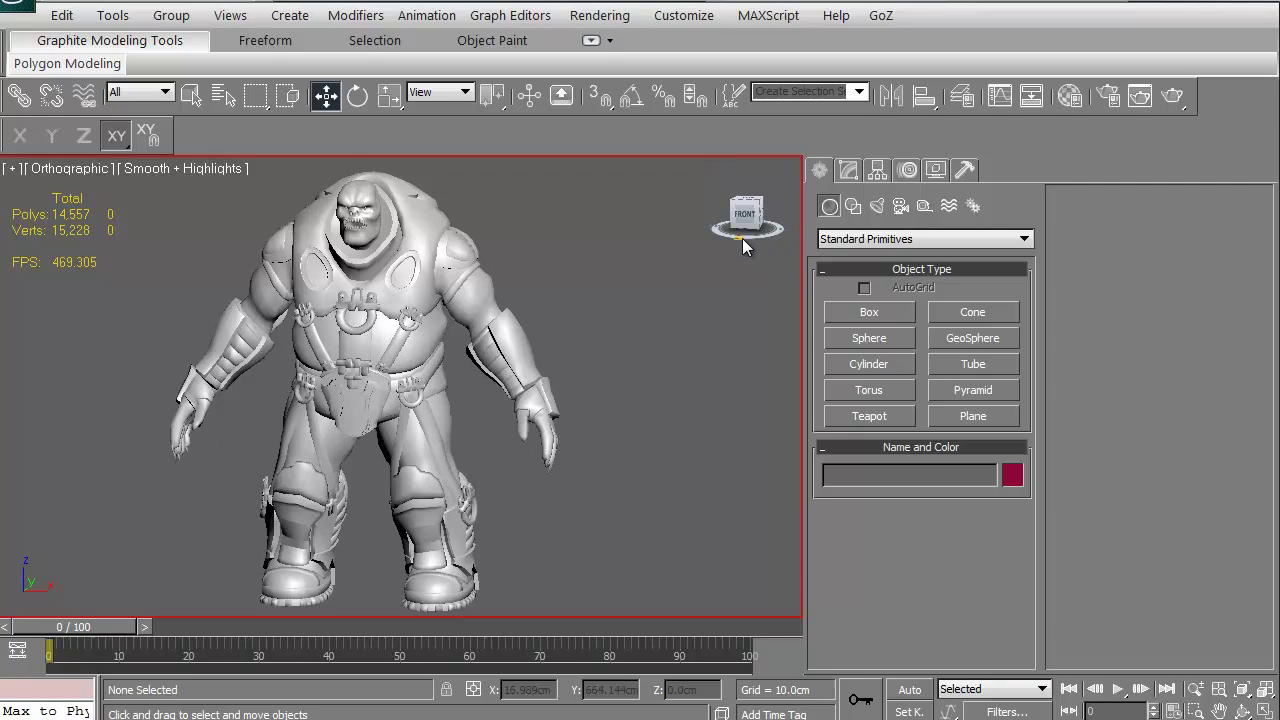
alt+middle_drag(121, 235, 752, 250)
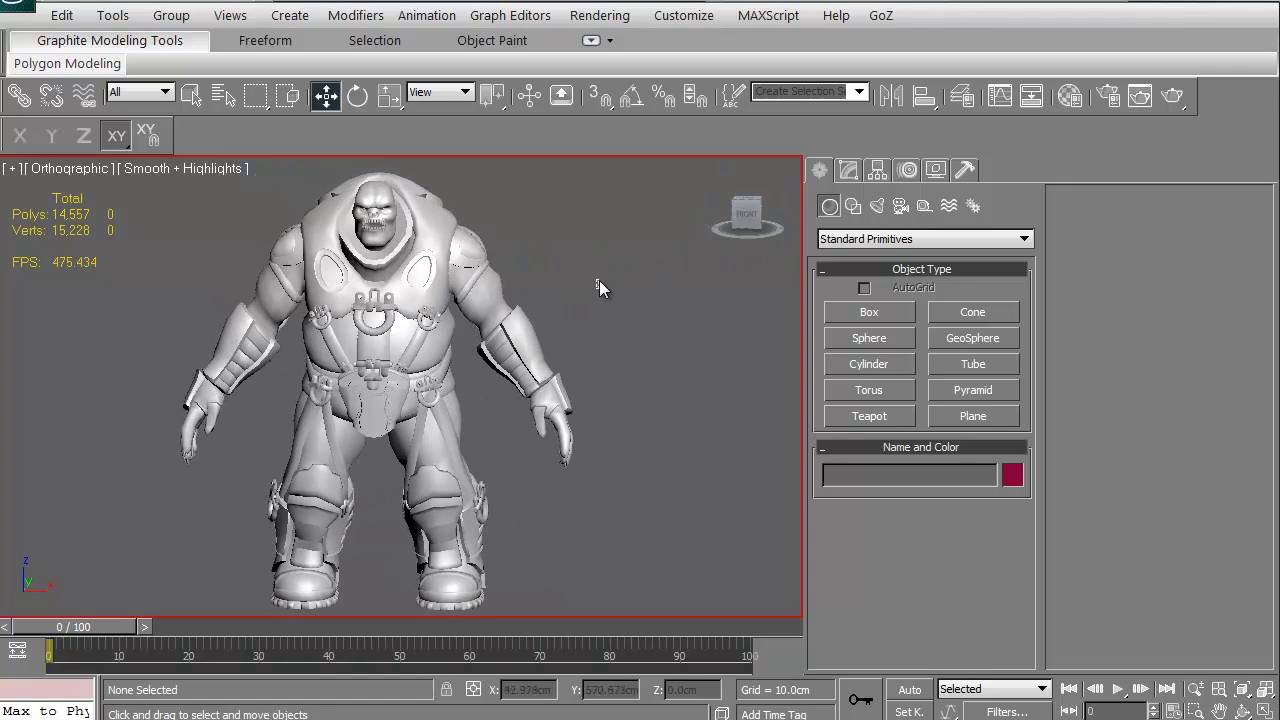
click(750, 210)
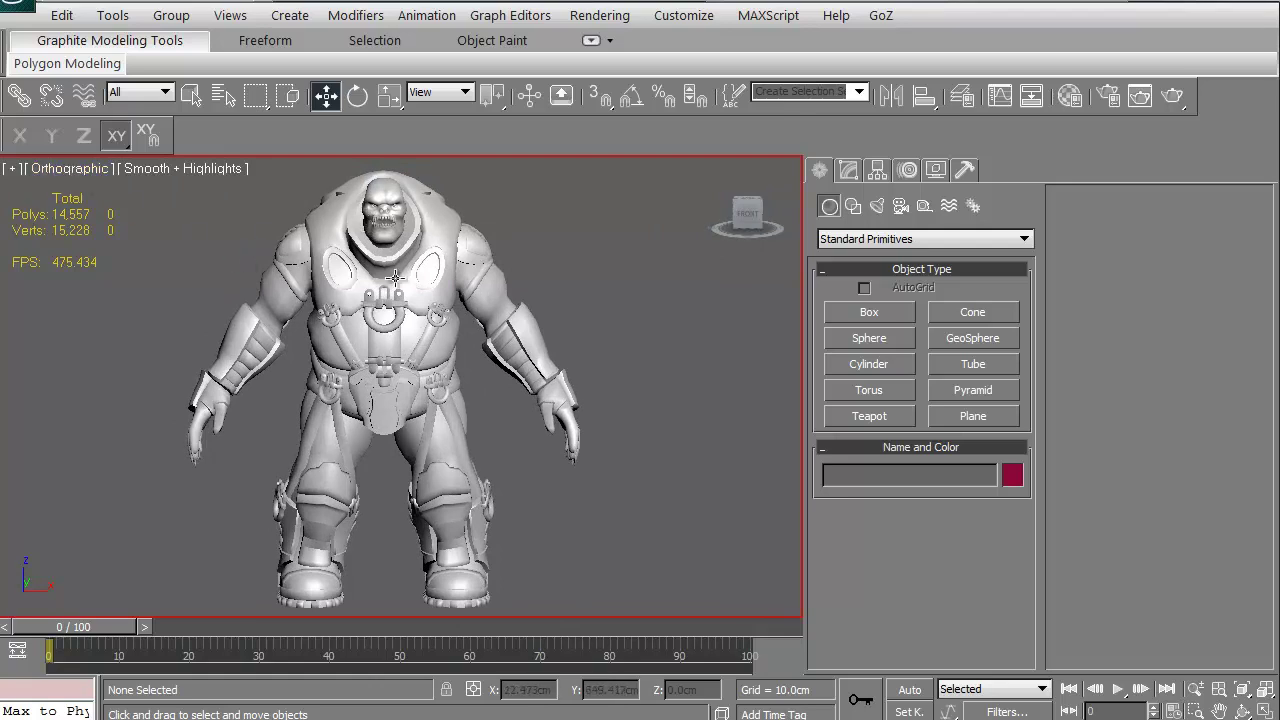
middle_drag(392, 305, 403, 306)
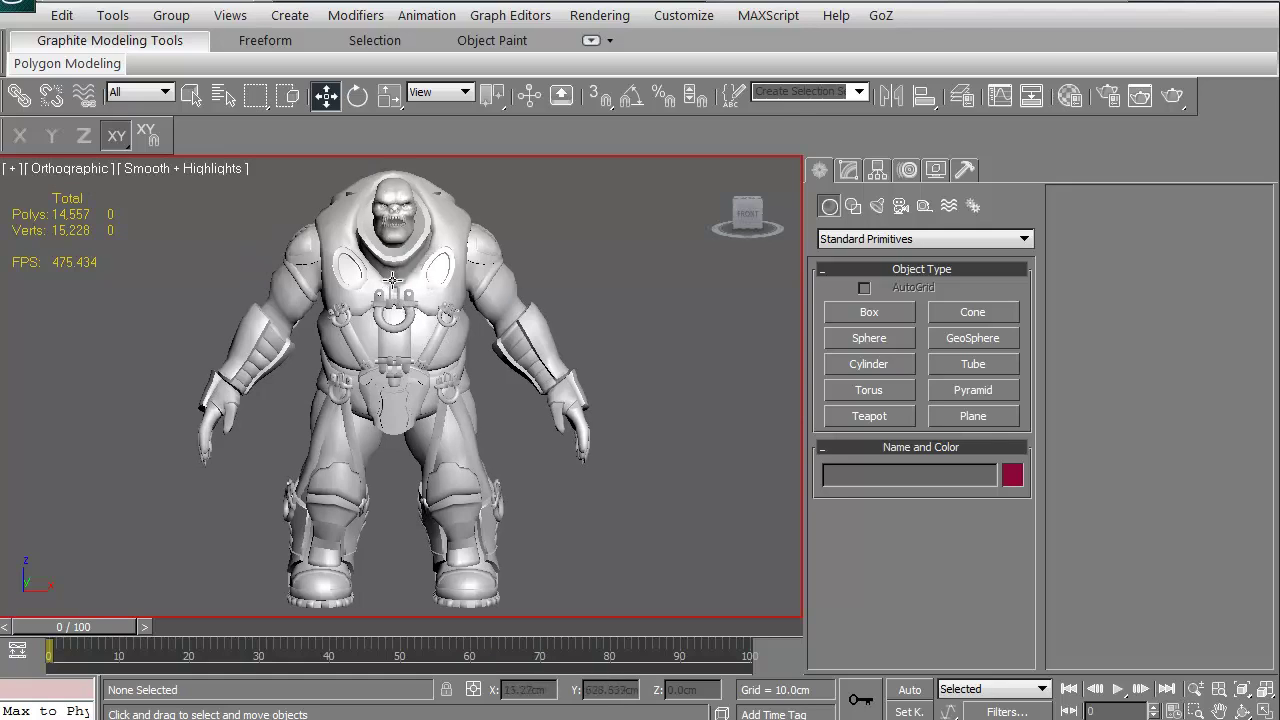
alt+middle_drag(381, 367, 384, 345)
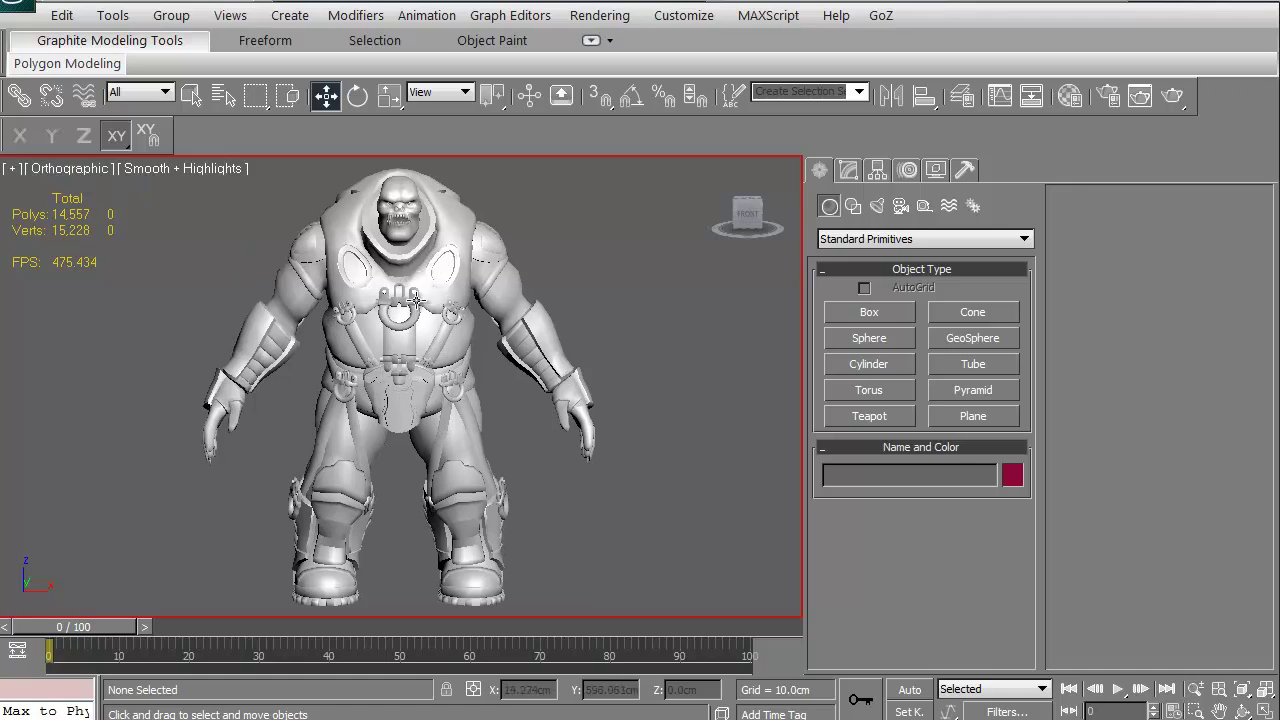
mouse_move(408, 302)
alt+middle_down()
mouse_move(442, 285)
mouse_move(404, 304)
alt+middle_up()
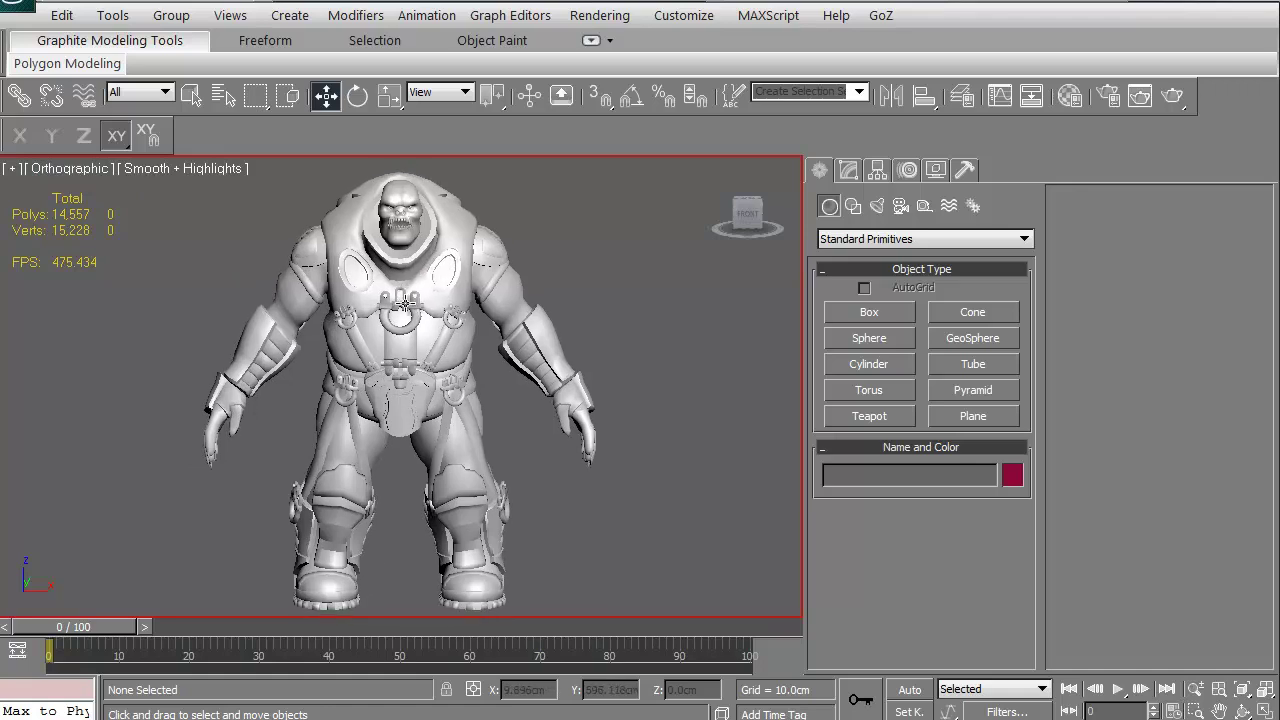
Switch the viewport to Perspective with the character seen from the front and filling the view
key(p)
scroll(397, 320, up, 3)
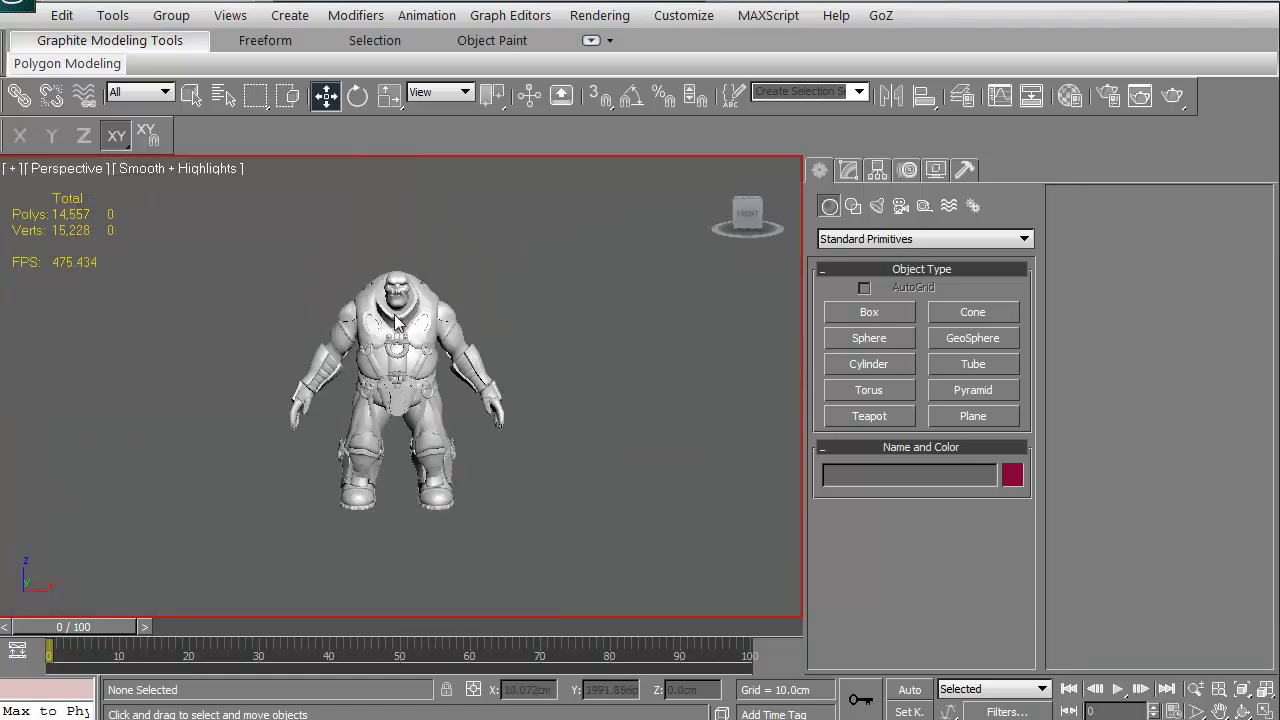
scroll(397, 320, up, 2)
scroll(383, 340, down, 1)
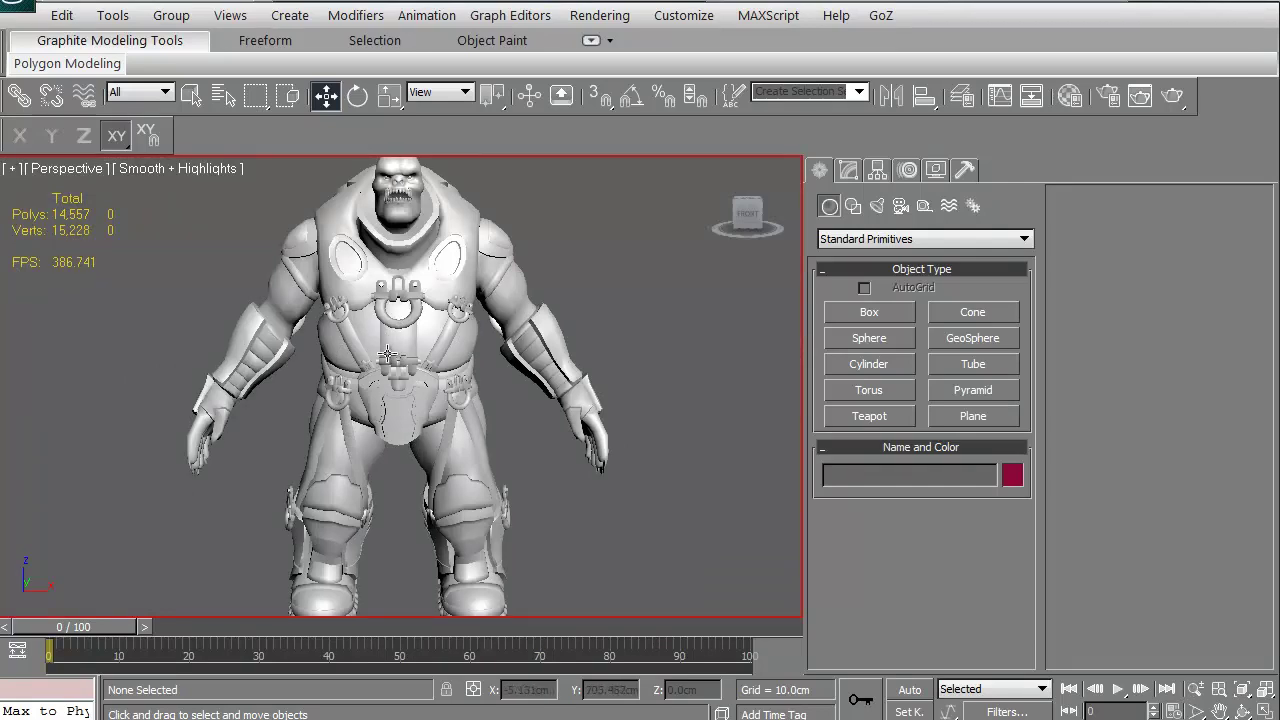
drag(737, 206, 742, 217)
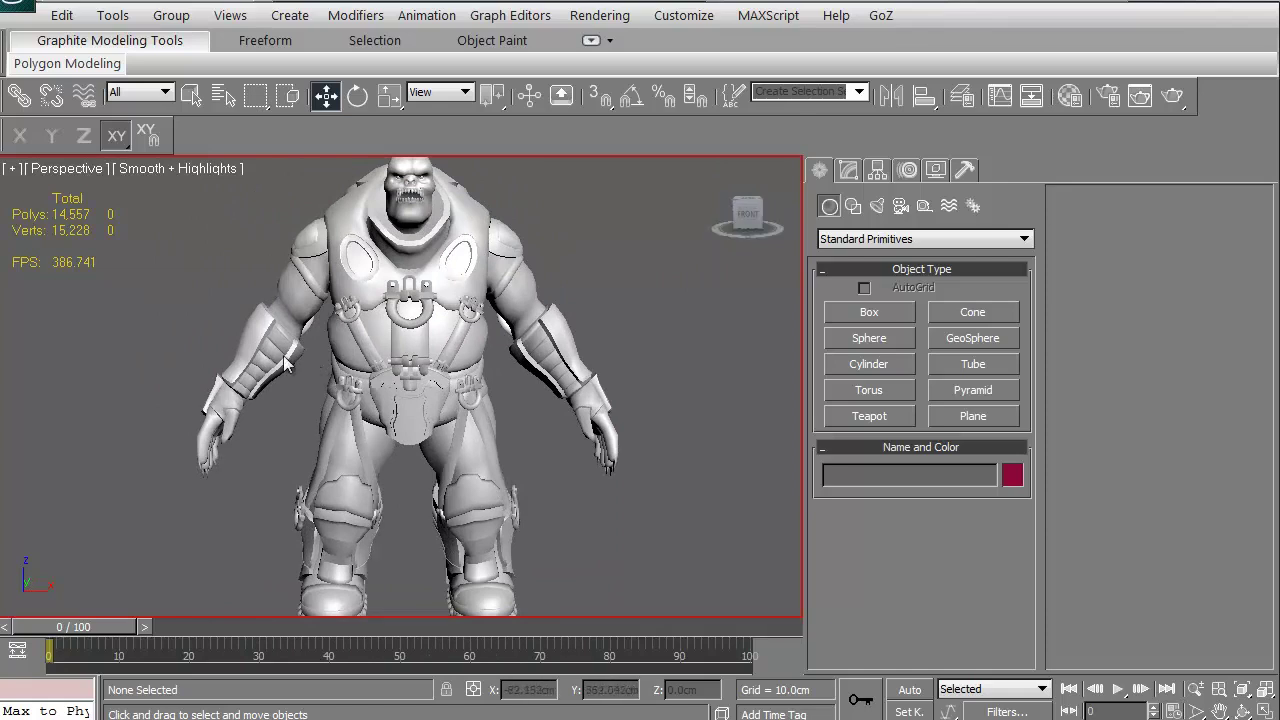
Limit the viewport statistics to the polygon count of the selection, and select the UVs body group
click(12, 170)
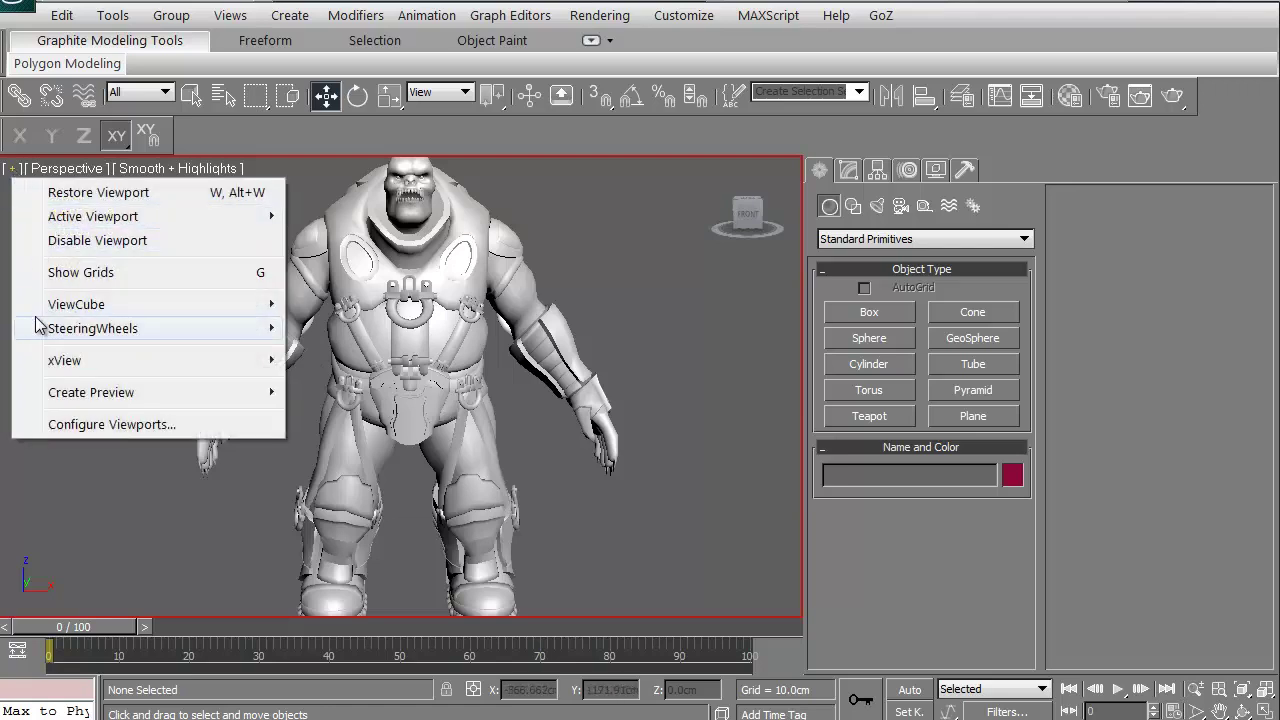
click(56, 424)
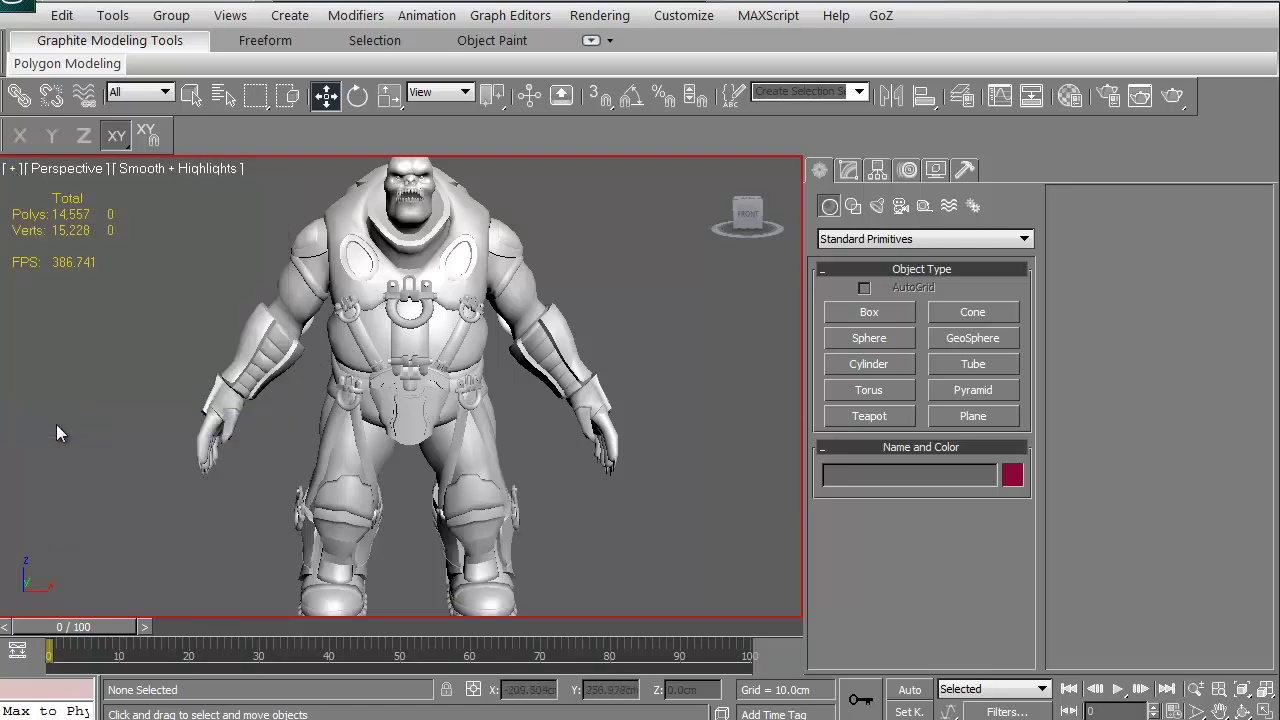
drag(454, 32, 366, 62)
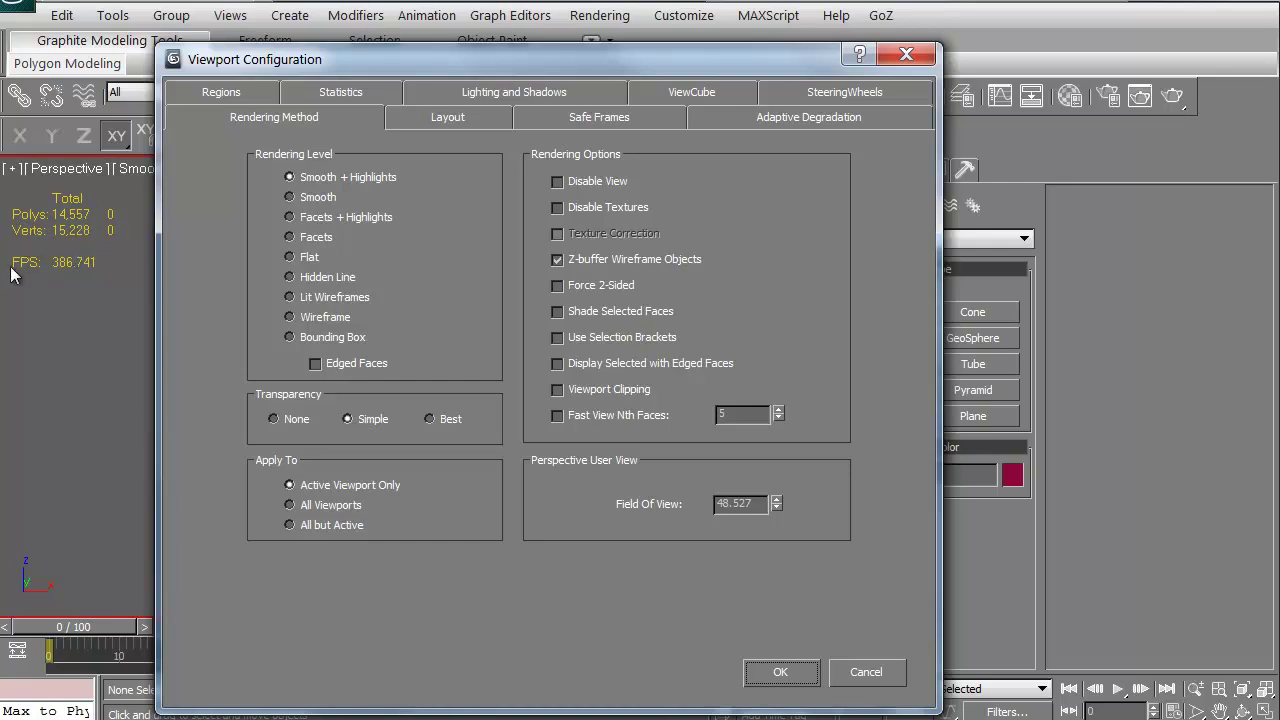
click(337, 93)
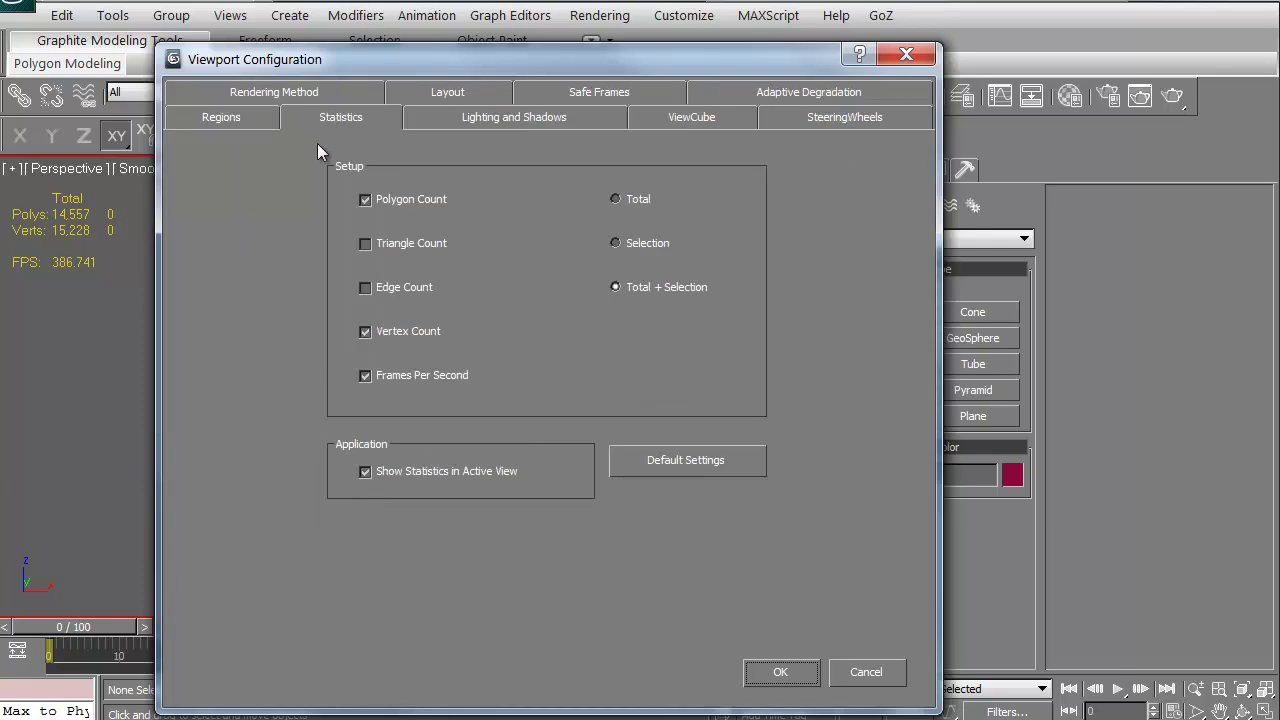
click(365, 199)
click(366, 288)
click(365, 200)
click(365, 375)
click(766, 672)
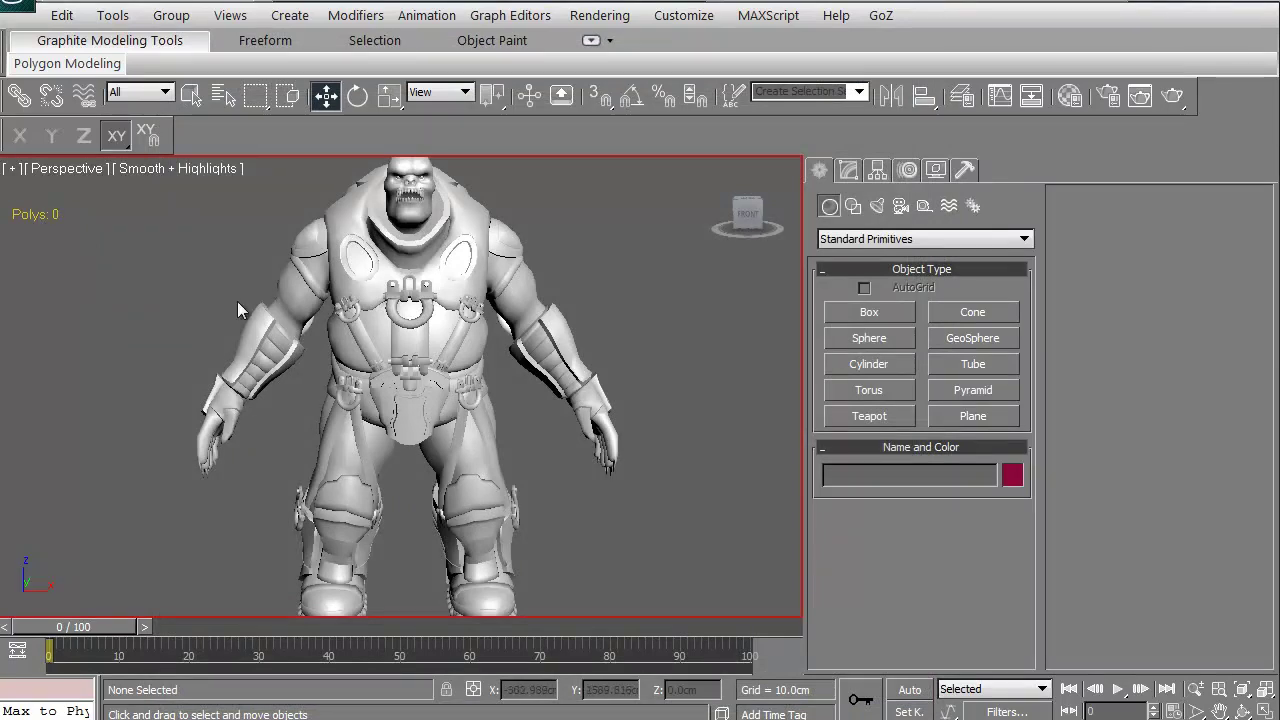
click(409, 320)
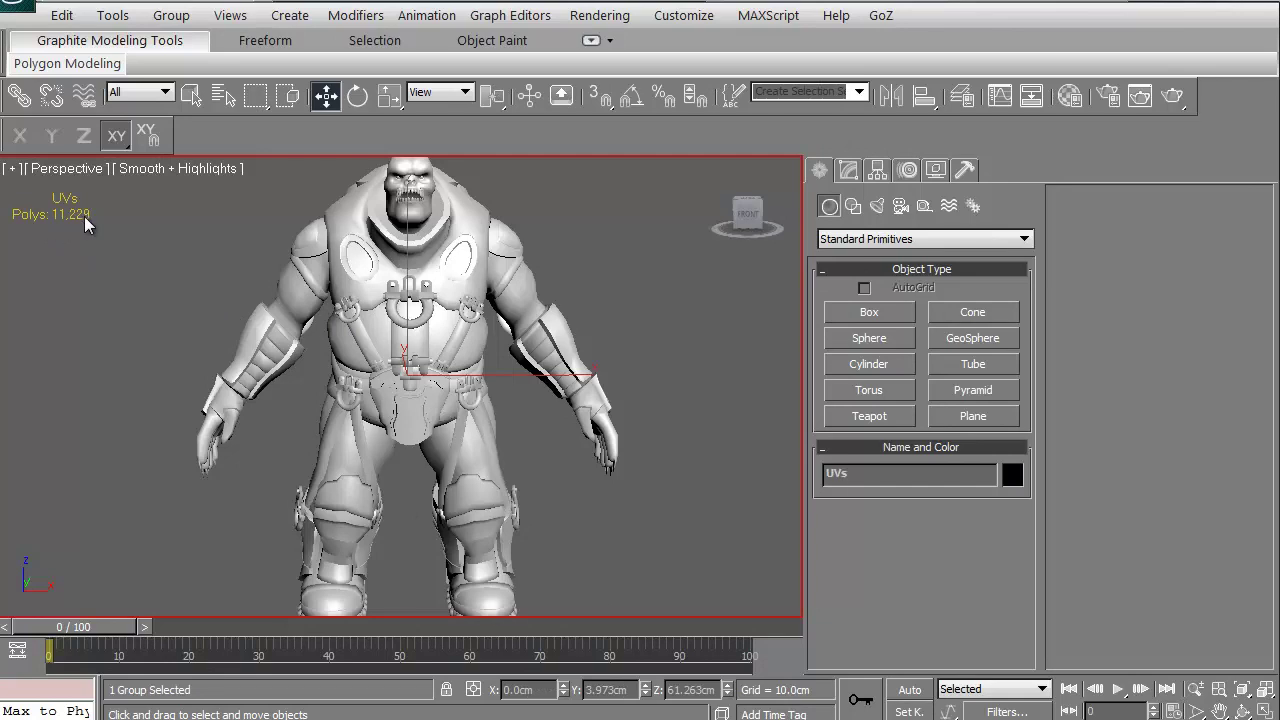
Set the scope of the viewport statistics to Total + Selection in the viewport configuration
click(14, 174)
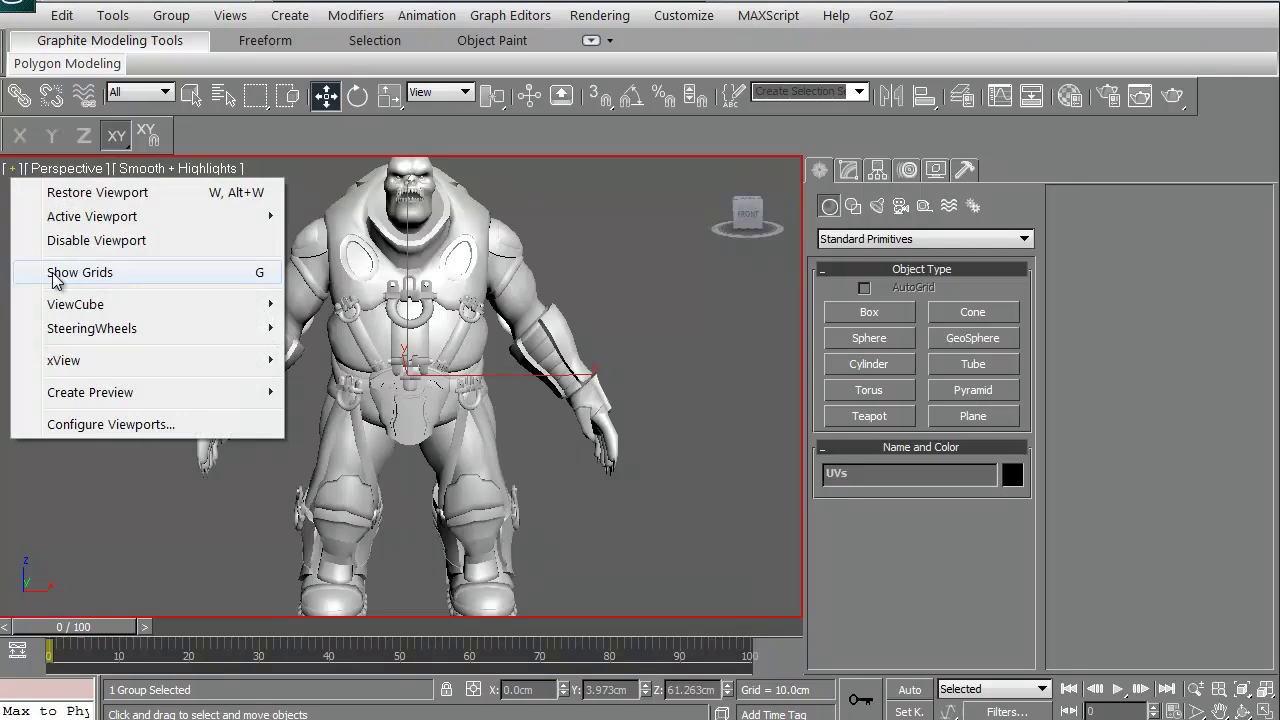
click(78, 423)
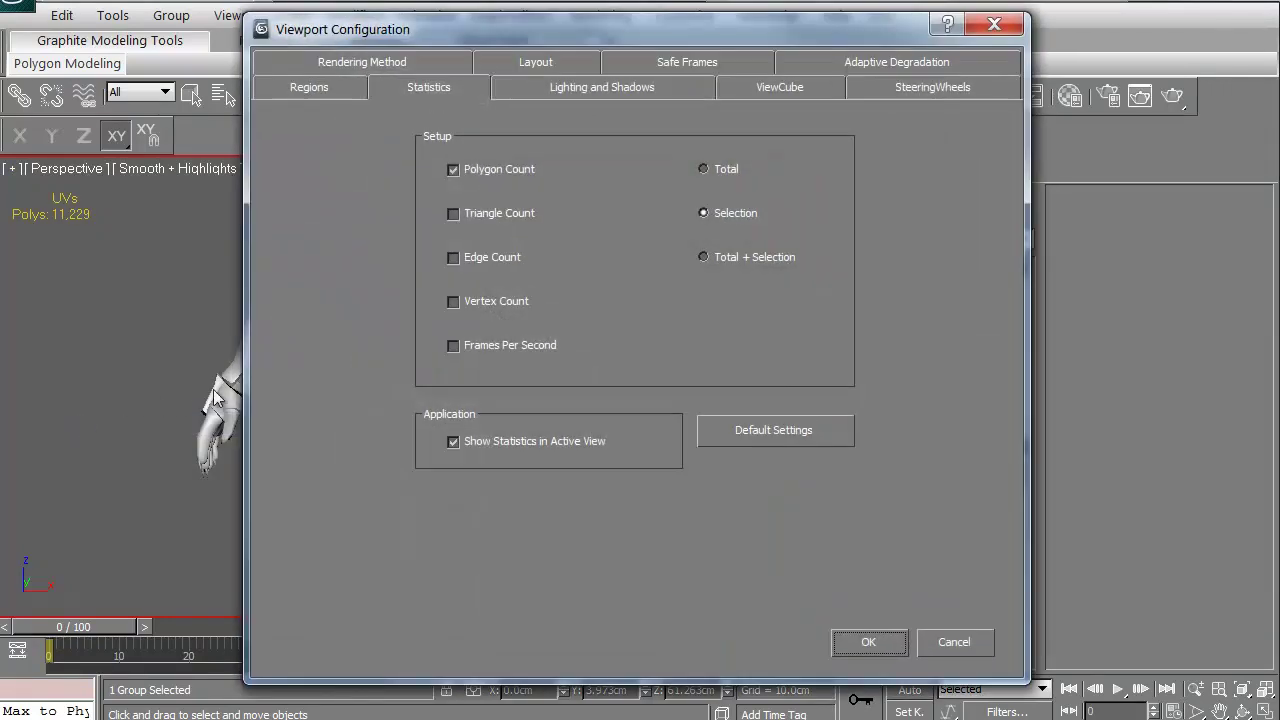
click(703, 258)
Preview several viewport layouts in the viewport configuration and apply the layout with four equal viewports
click(531, 62)
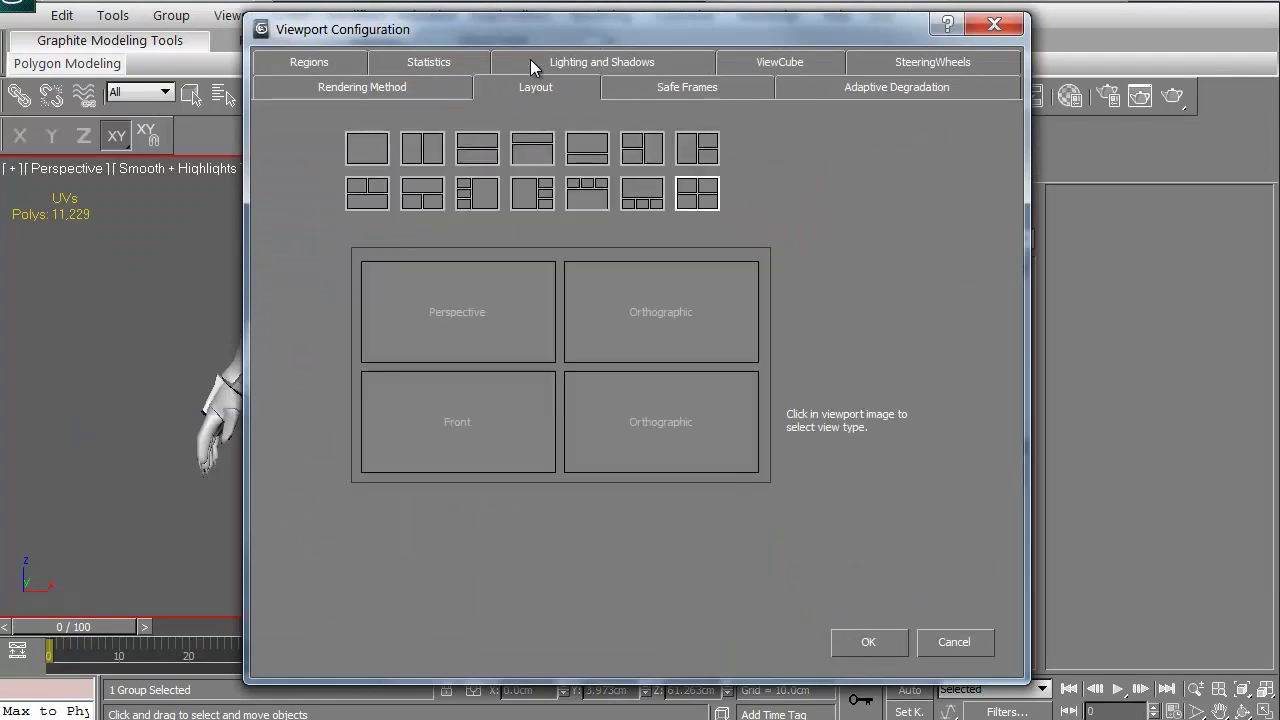
click(643, 150)
click(697, 152)
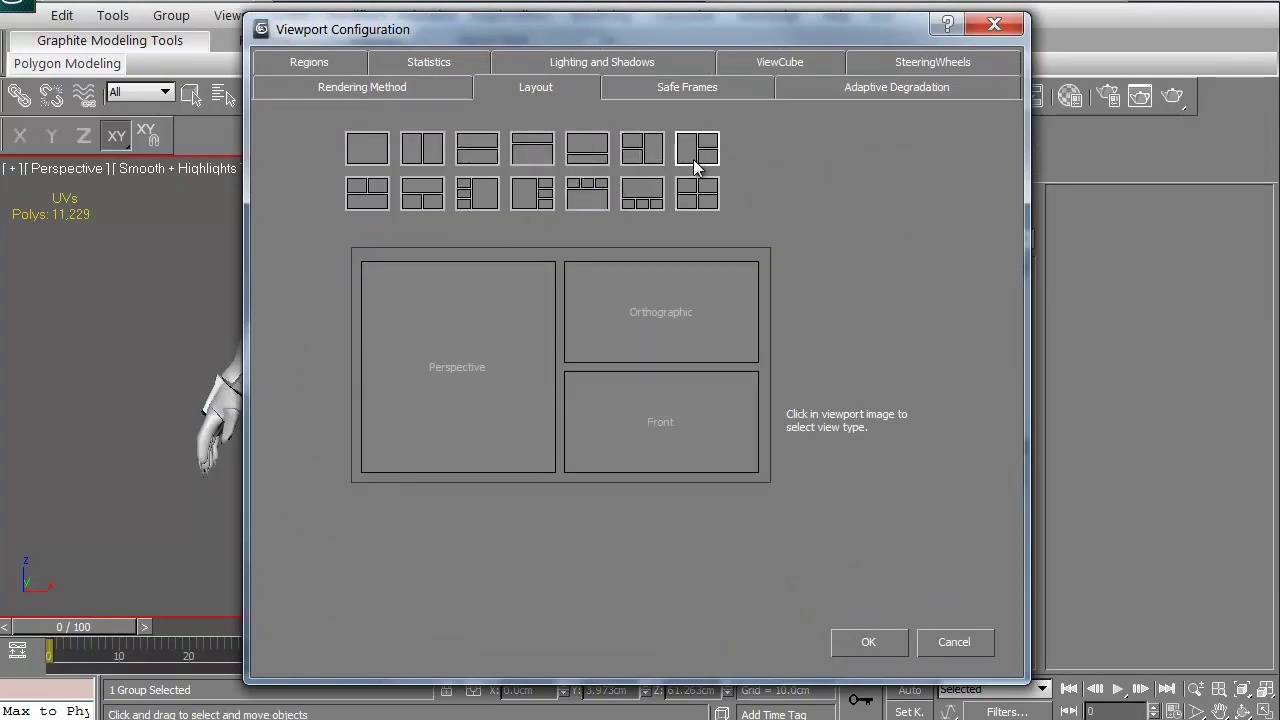
click(697, 194)
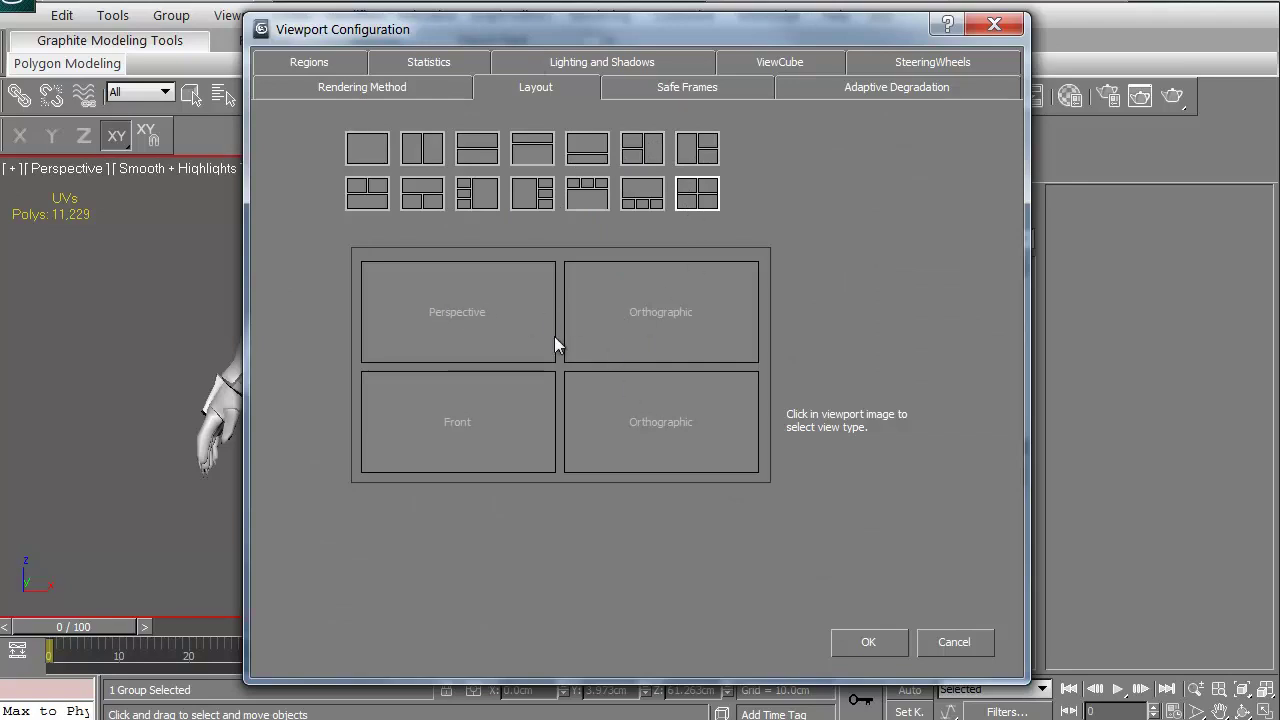
click(643, 193)
click(592, 195)
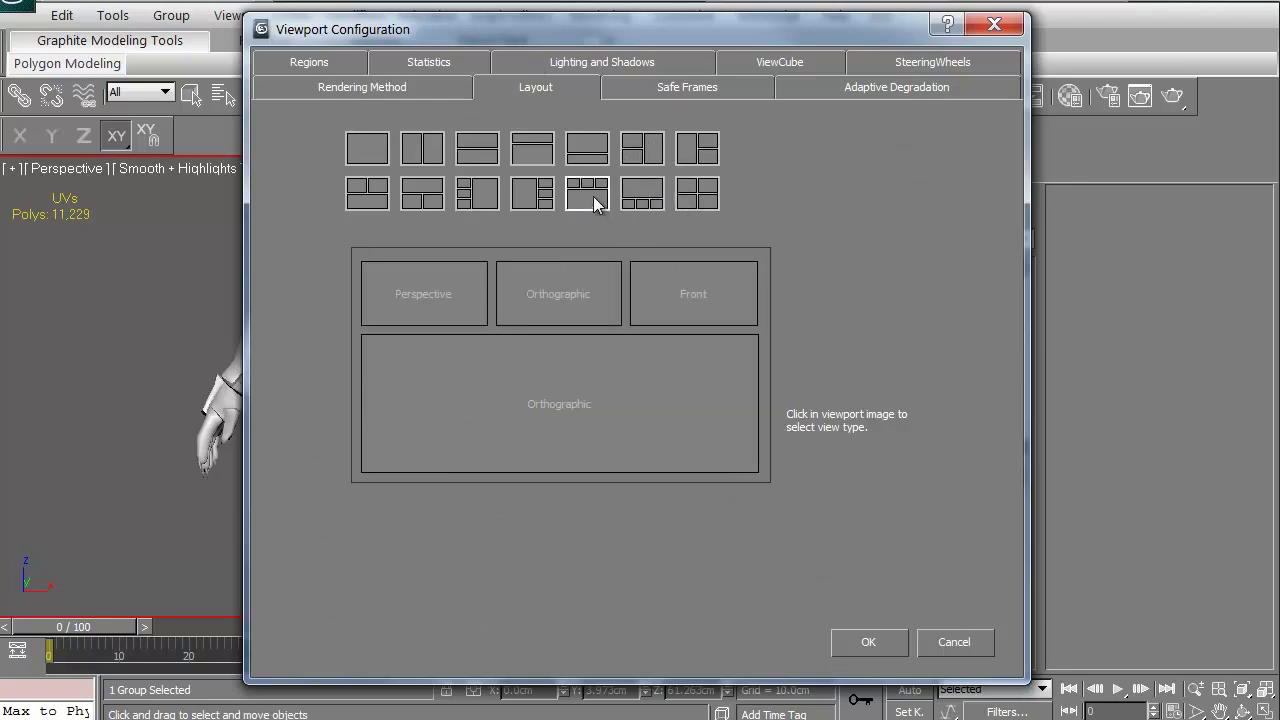
click(643, 150)
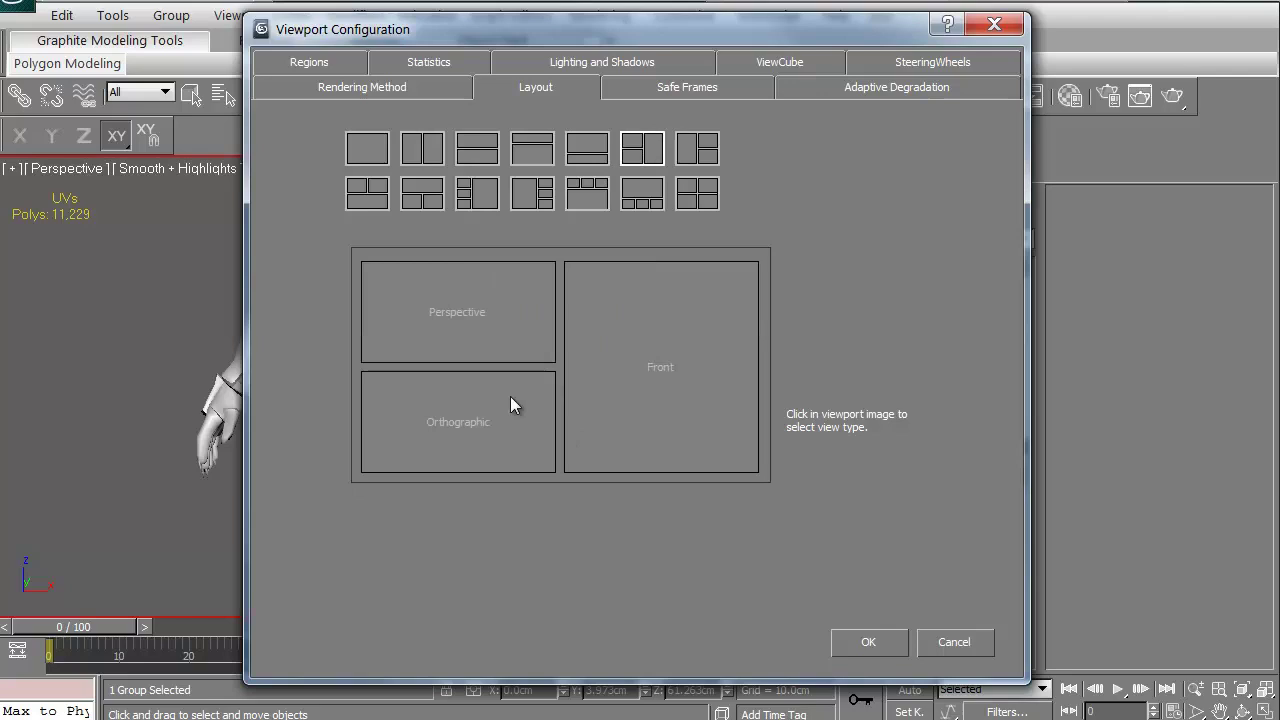
click(585, 152)
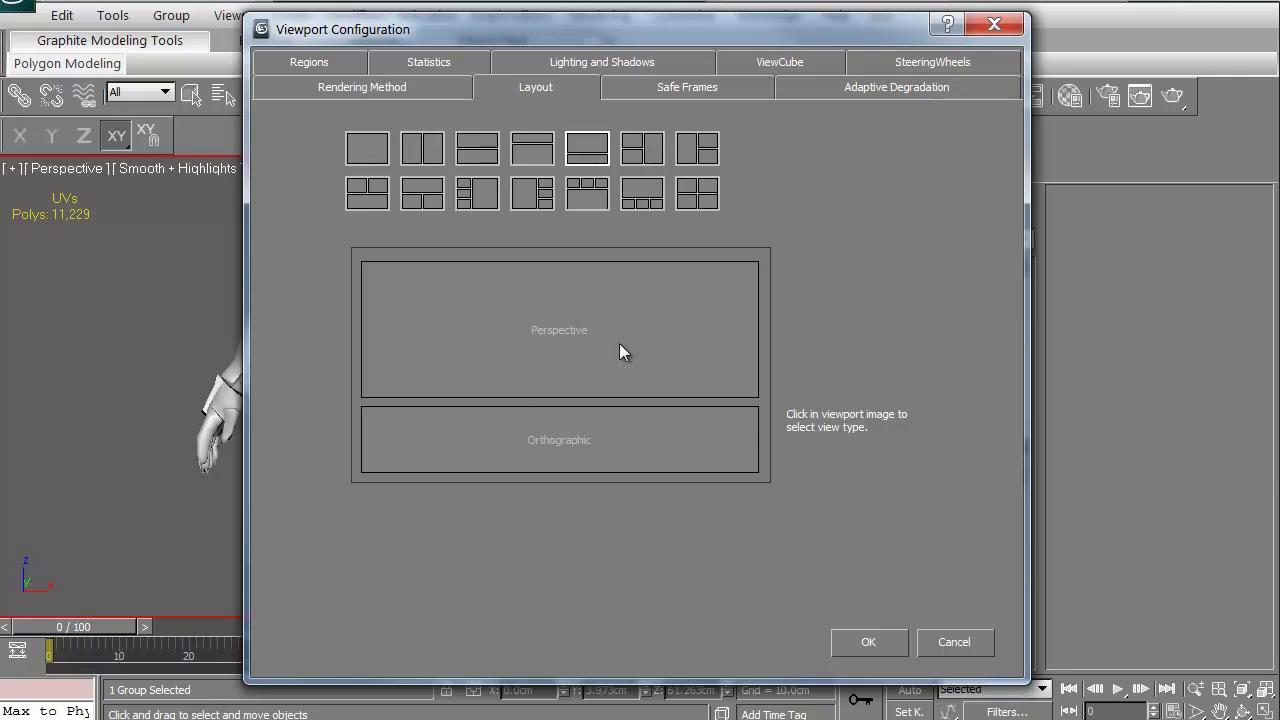
click(697, 193)
click(840, 641)
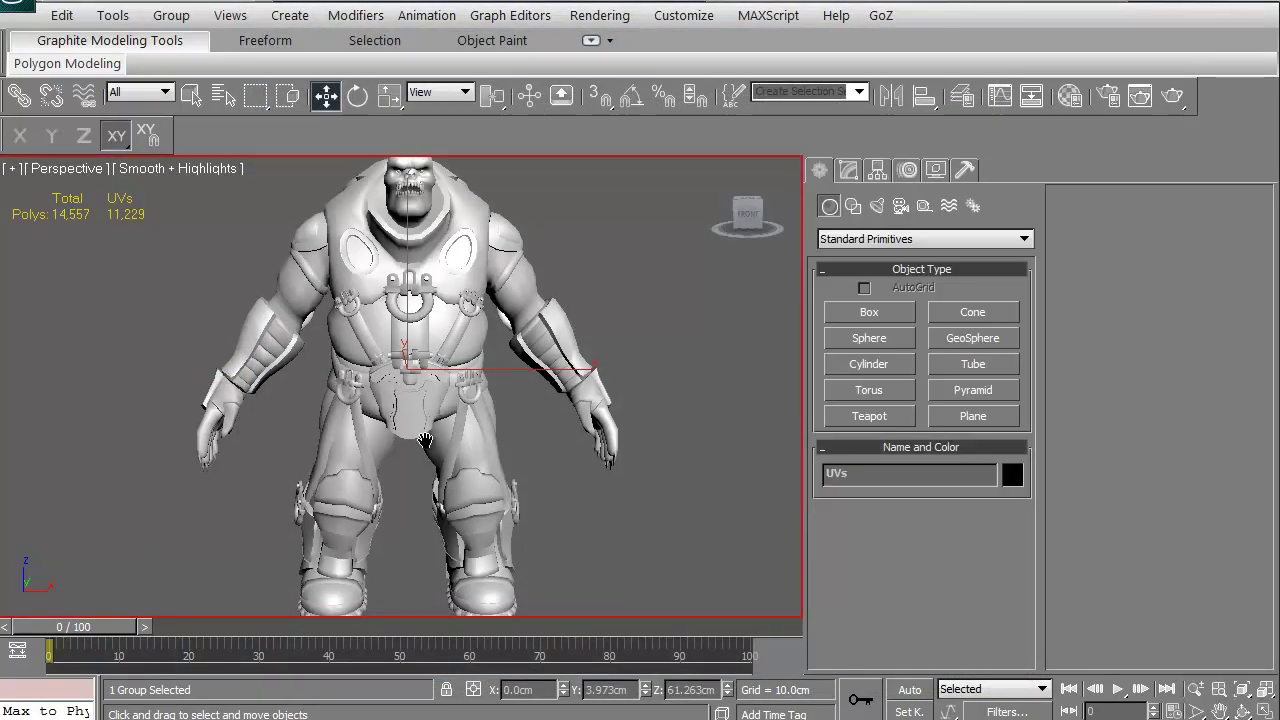
Show all four viewports, clear the selection, and activate the two Orthographic viewports and the Front viewport one after another
key(alt+w)
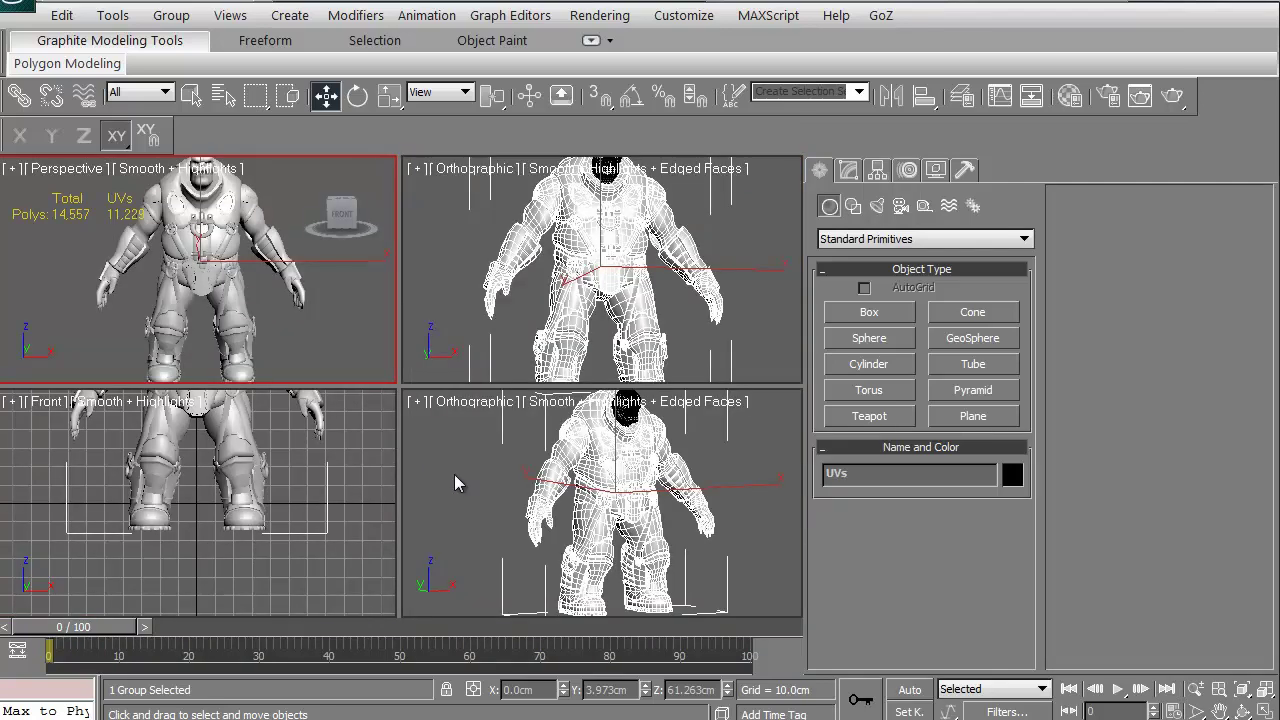
key(alt+w)
key(alt+w)
click(433, 468)
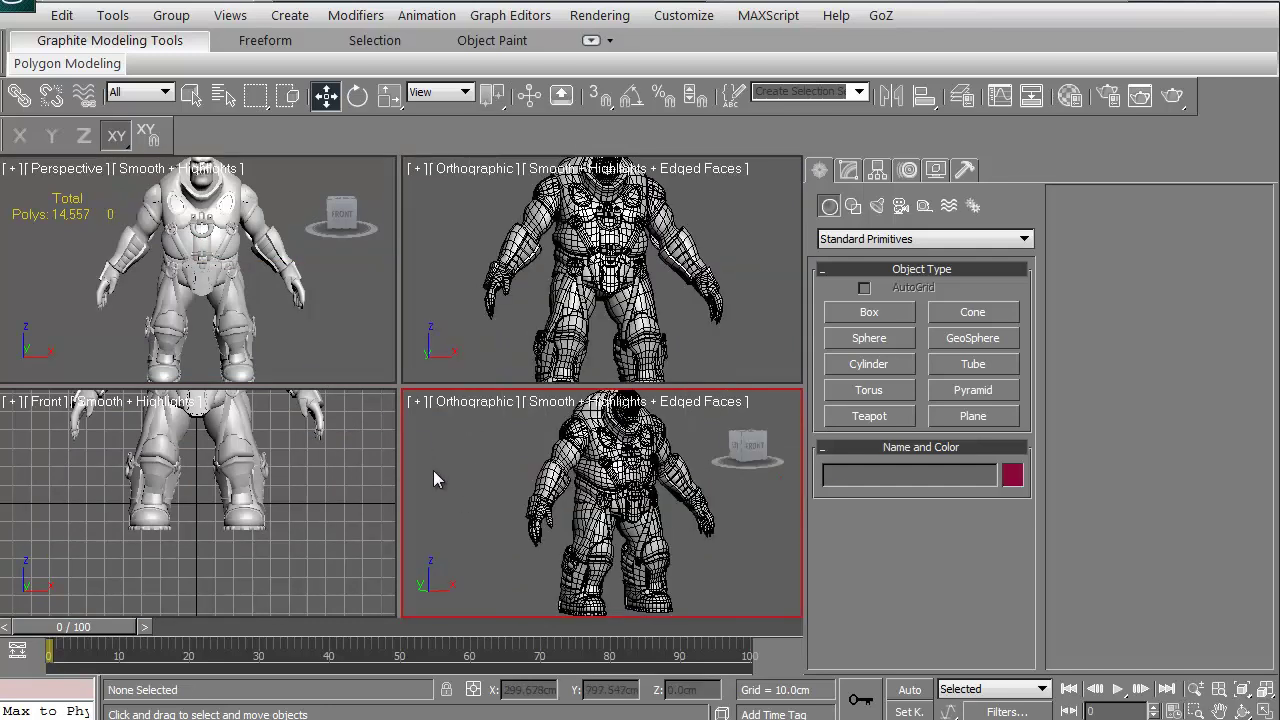
click(436, 365)
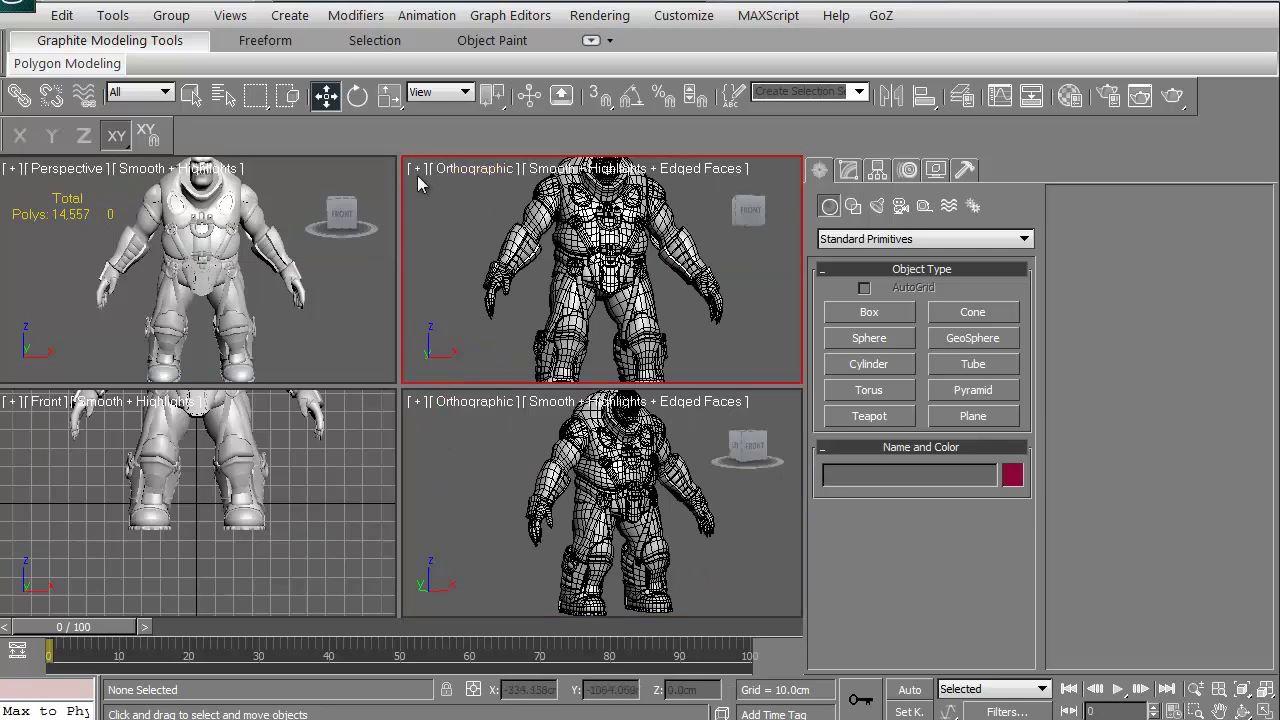
click(335, 463)
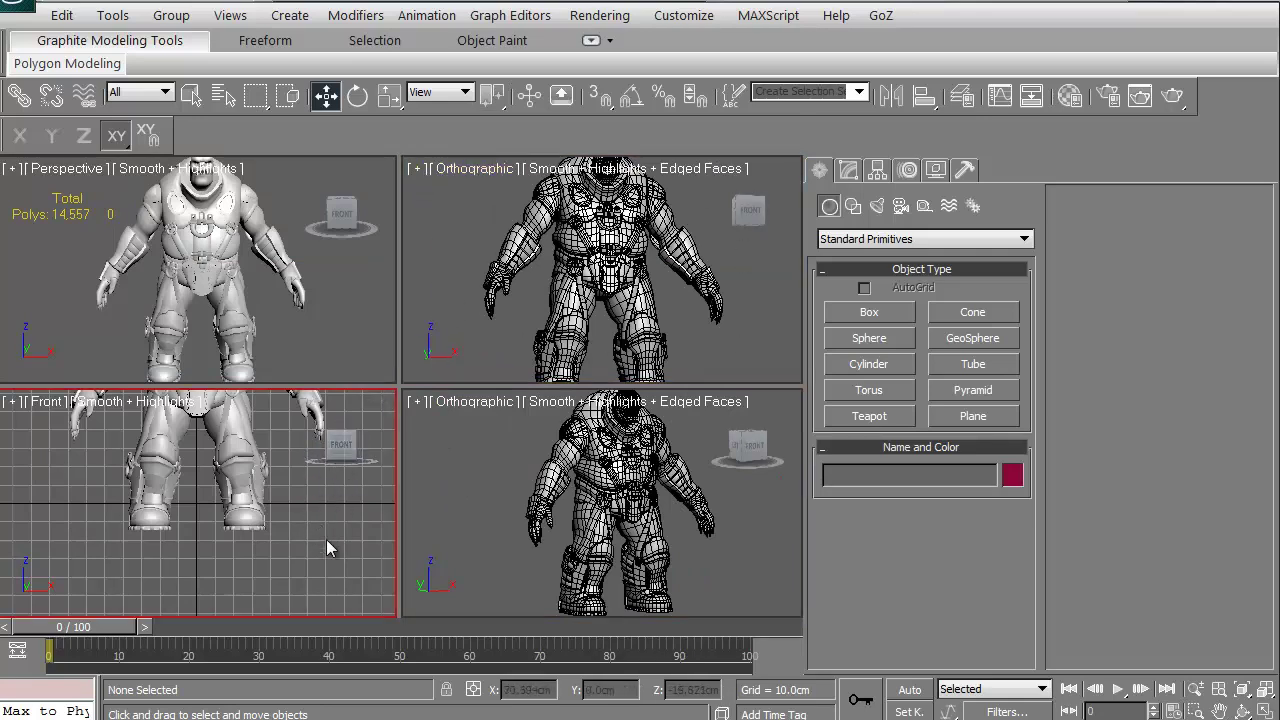
Maximize the Front viewport, reframe it to include the character's head and torso, and return to the four-viewport display
key(alt+w)
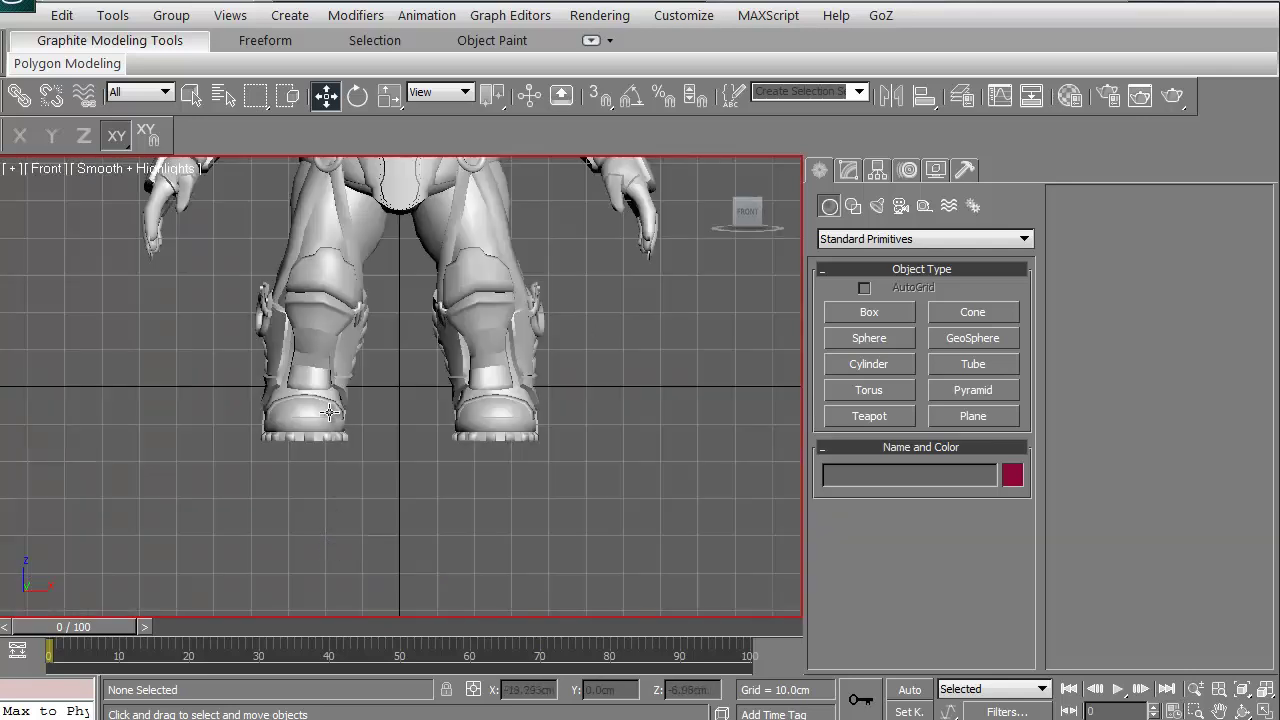
middle_drag(330, 414, 337, 598)
middle_drag(320, 450, 331, 502)
scroll(331, 502, down, 2)
key(alt+w)
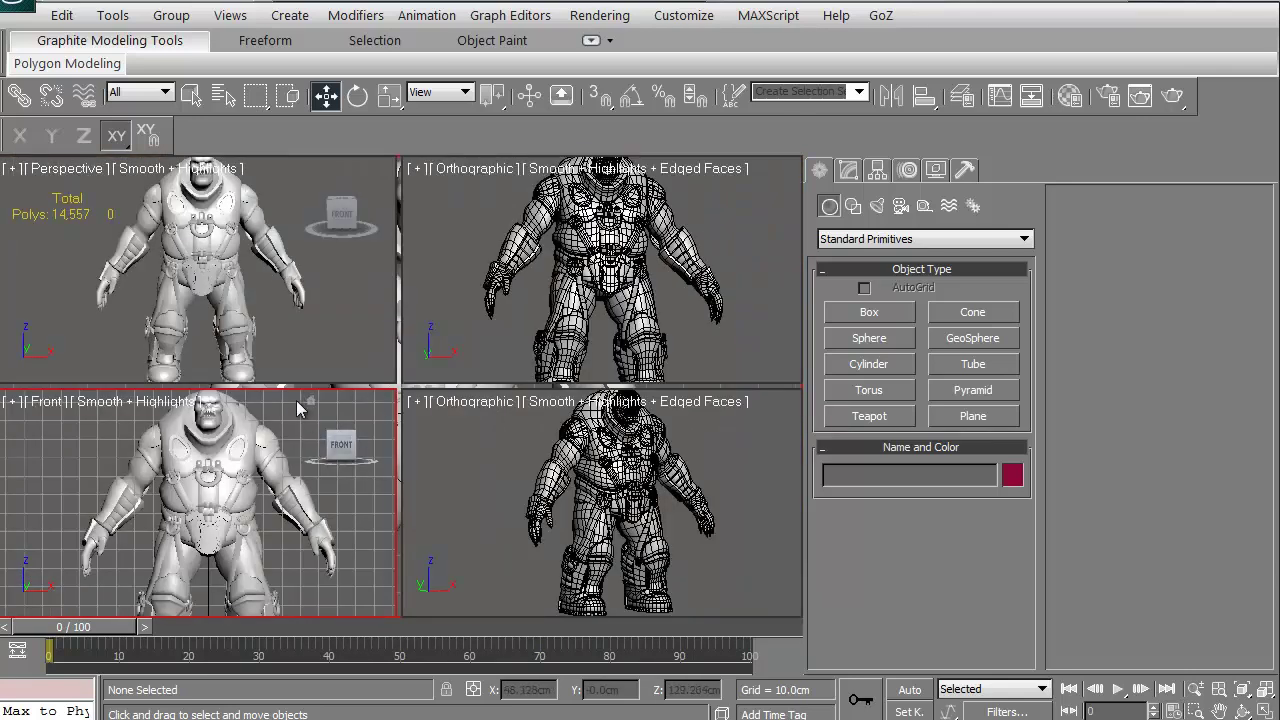
Maximize the Perspective viewport and orbit slightly around the character
click(271, 294)
key(alt+w)
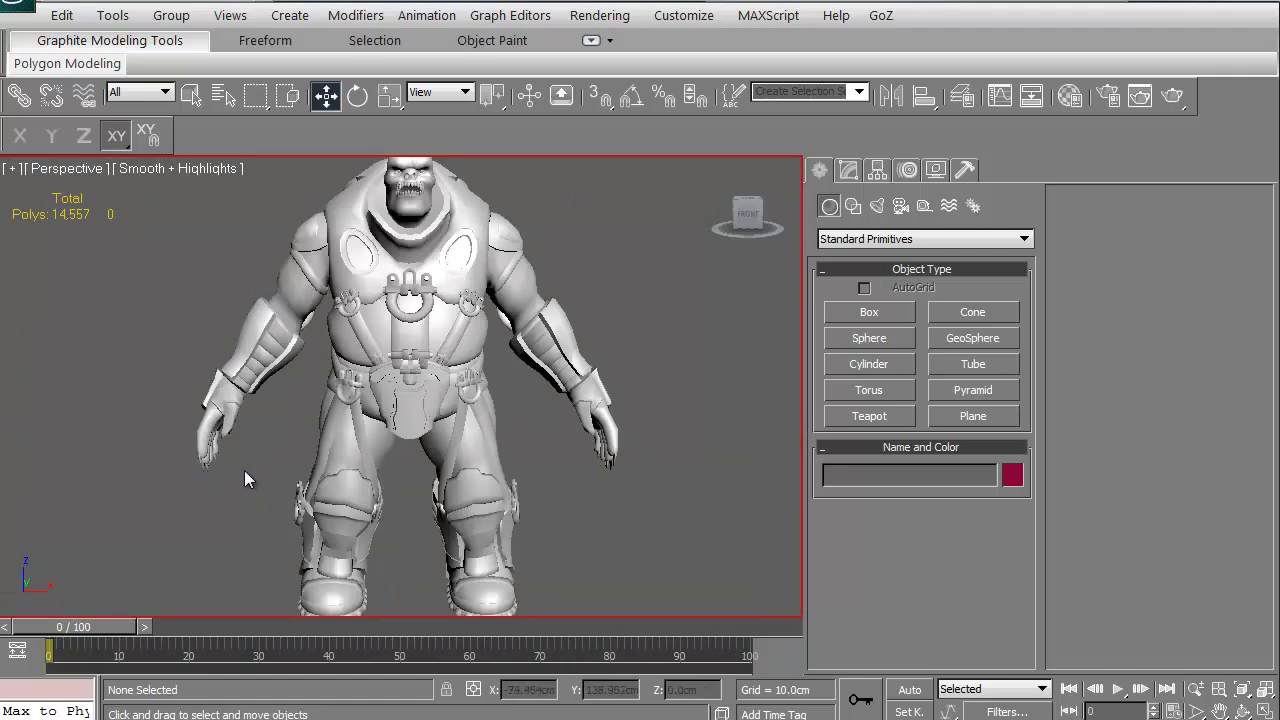
alt+middle_drag(365, 388, 366, 372)
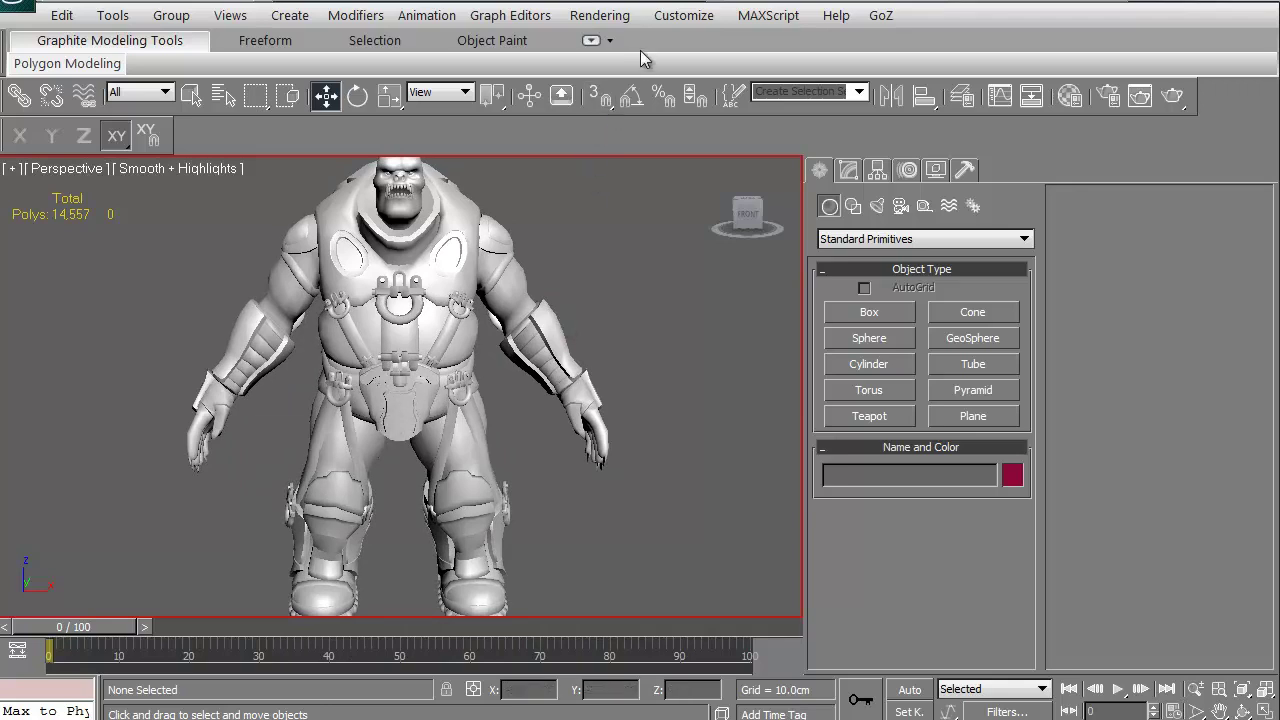
Browse the keyboard shortcut list in the user interface customization and close it
click(675, 18)
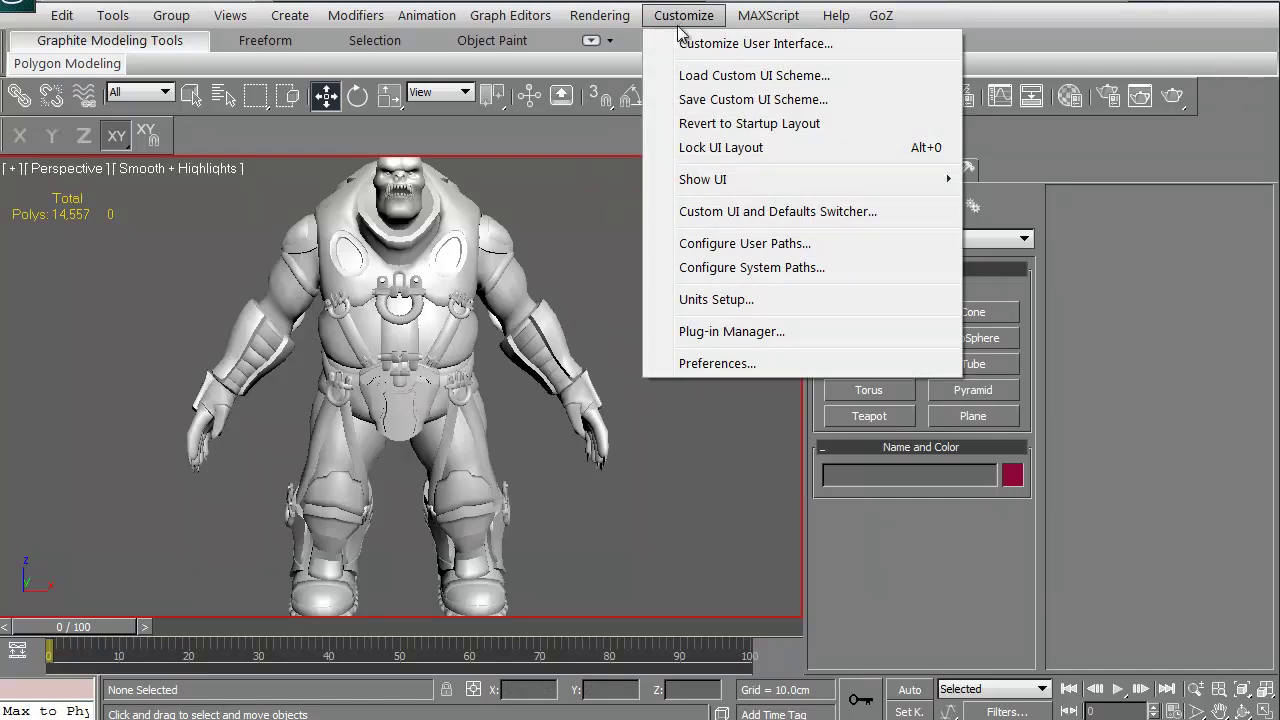
click(688, 45)
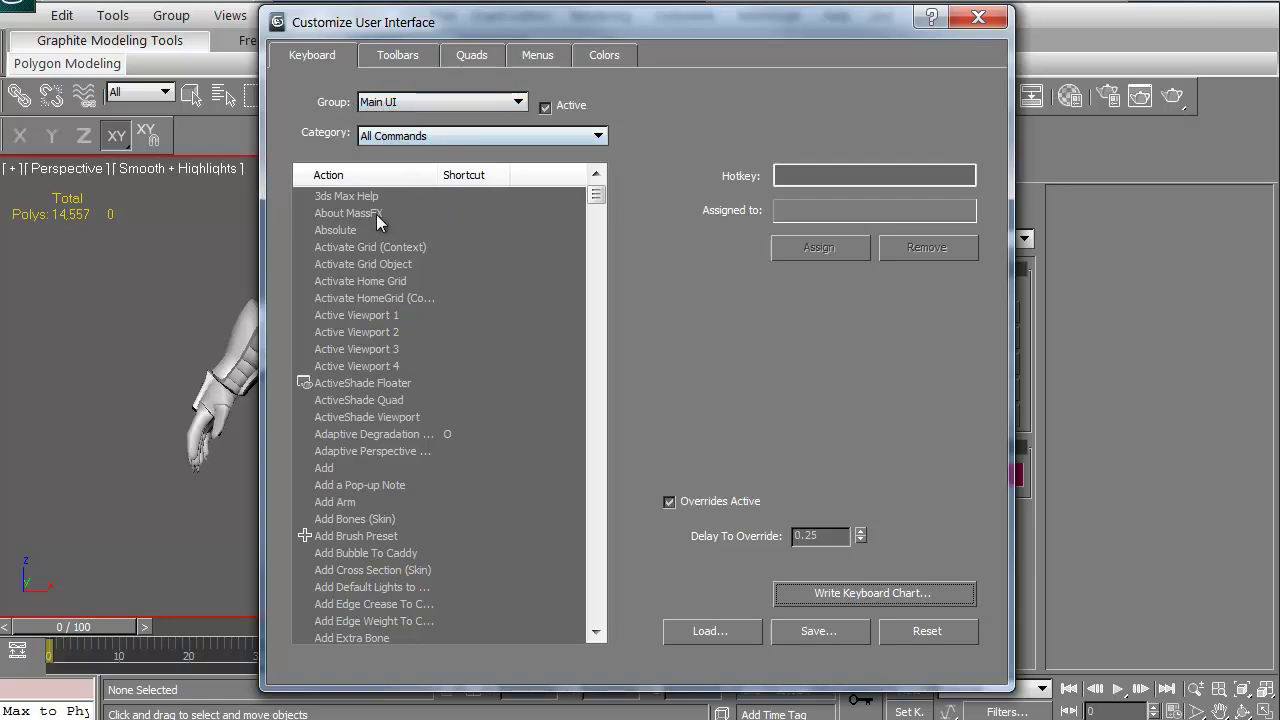
drag(595, 194, 571, 448)
click(978, 16)
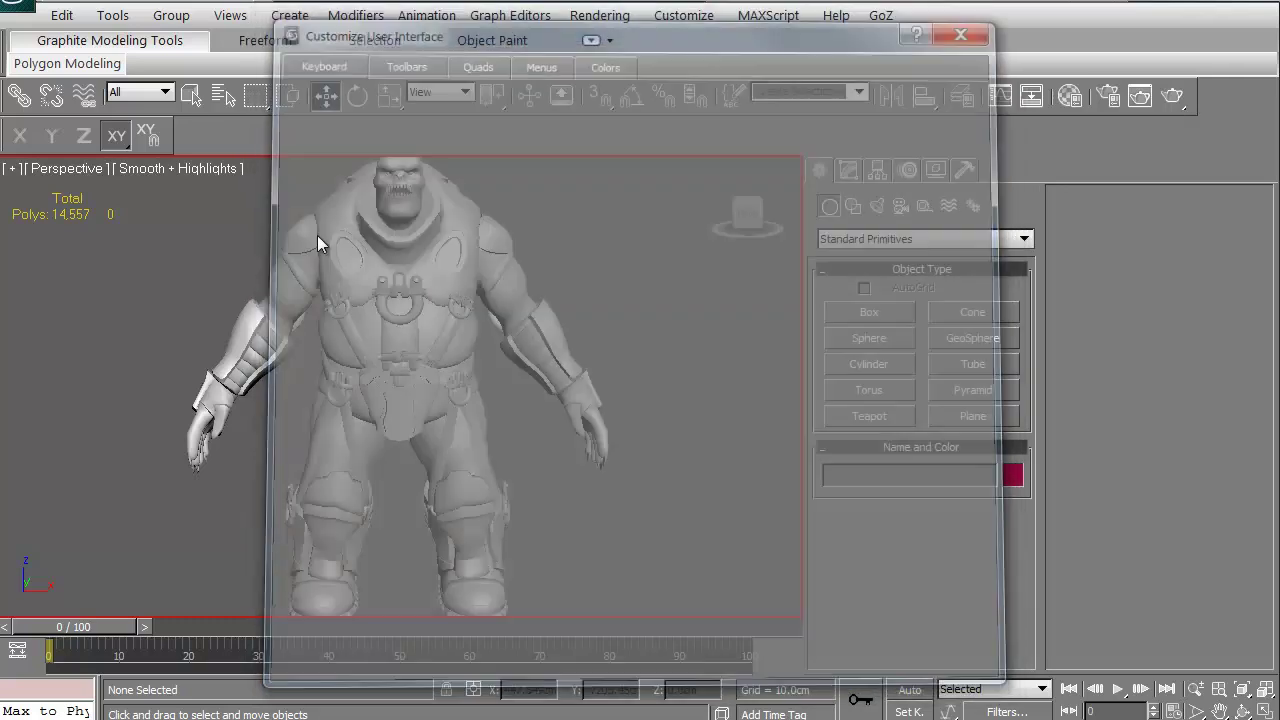
Examine the character in the Front, Right, Left and Back views, keeping the figure framed in the viewport
key(f)
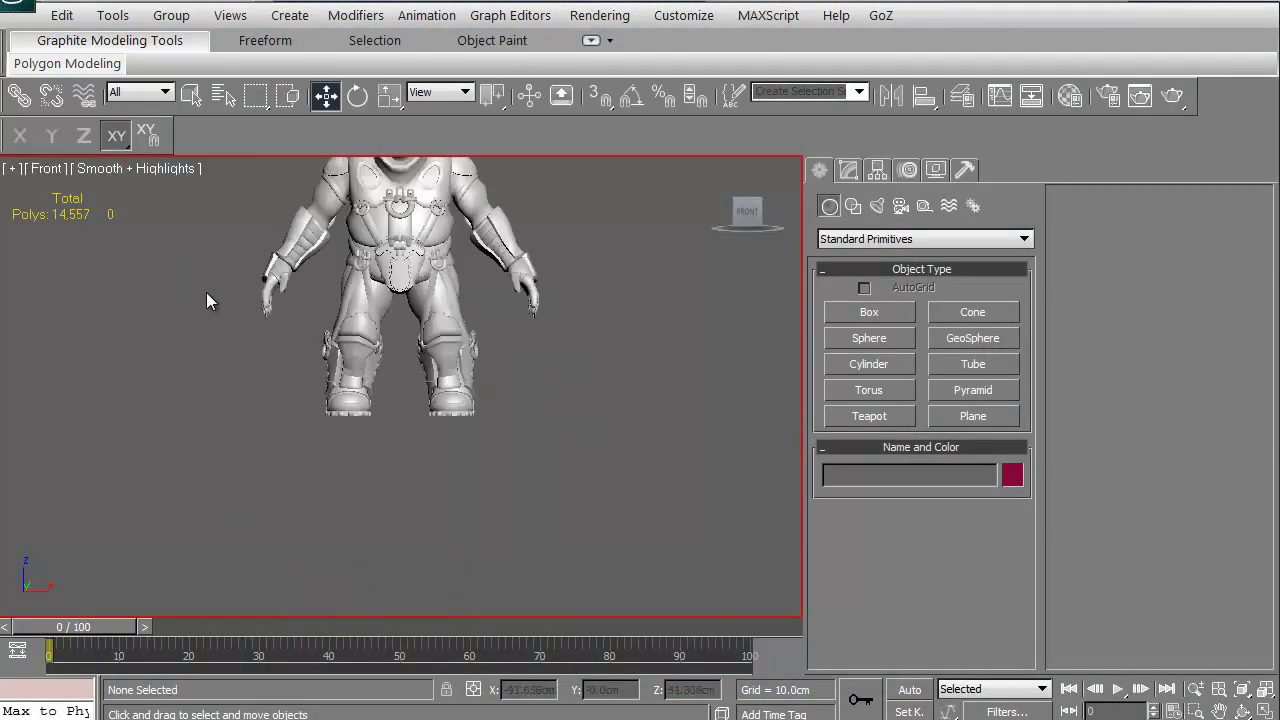
key(z)
key(r)
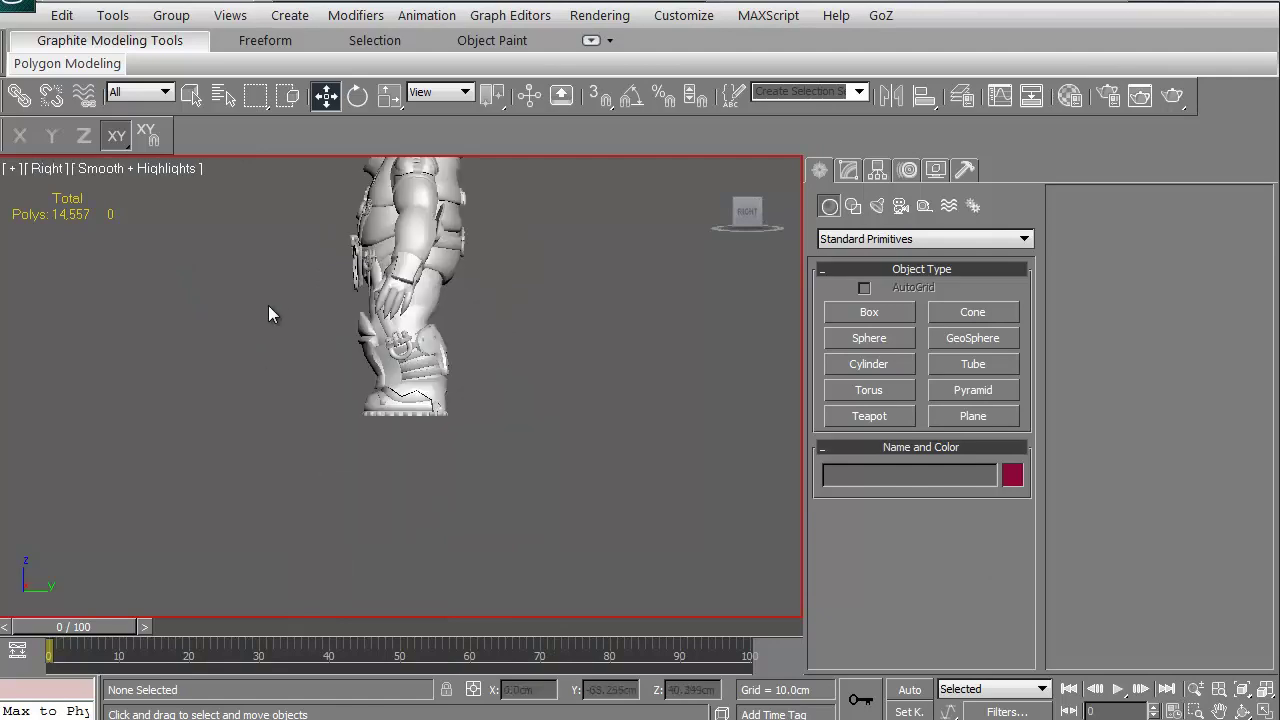
middle_drag(268, 306, 265, 431)
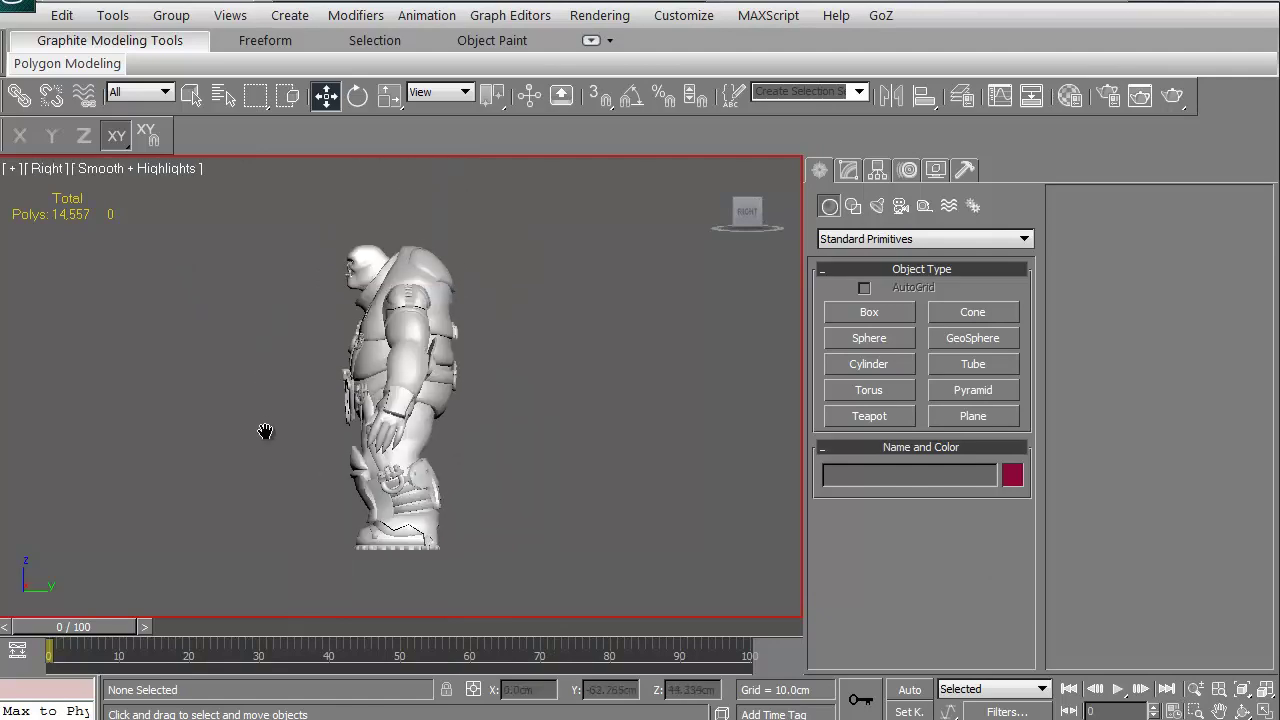
key(l)
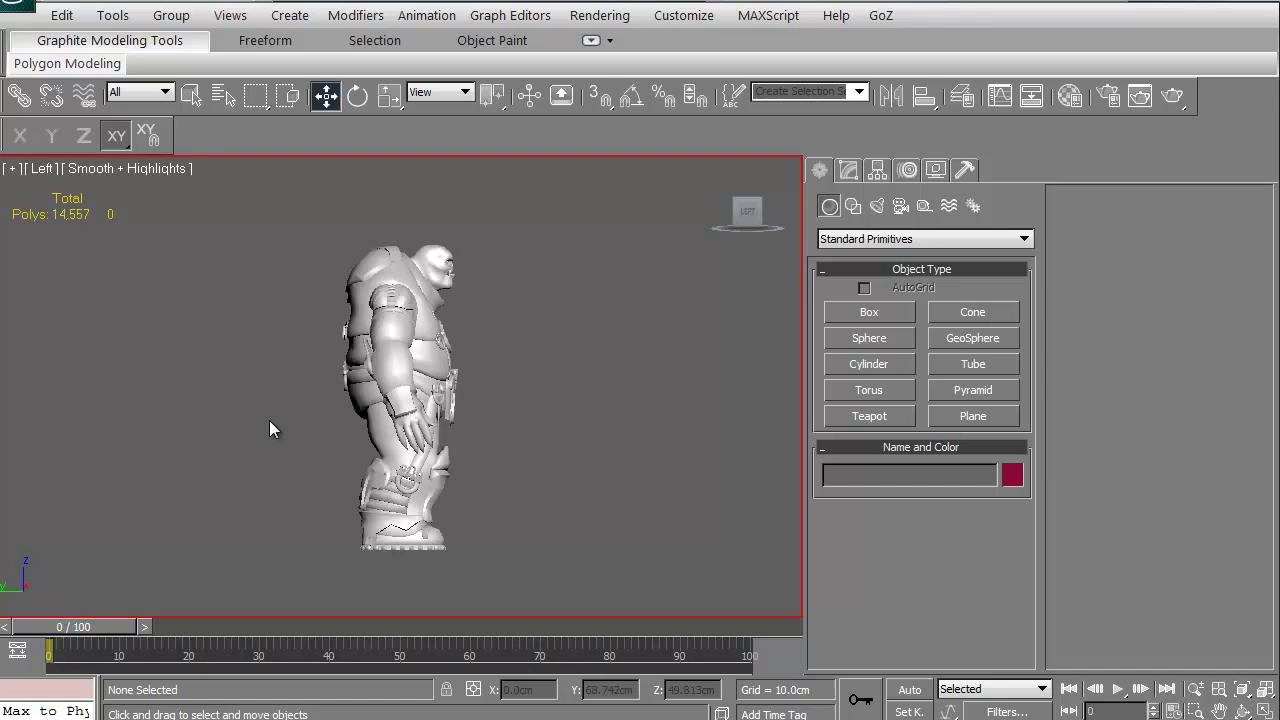
middle_drag(268, 396, 270, 443)
key(b)
scroll(272, 436, up, 2)
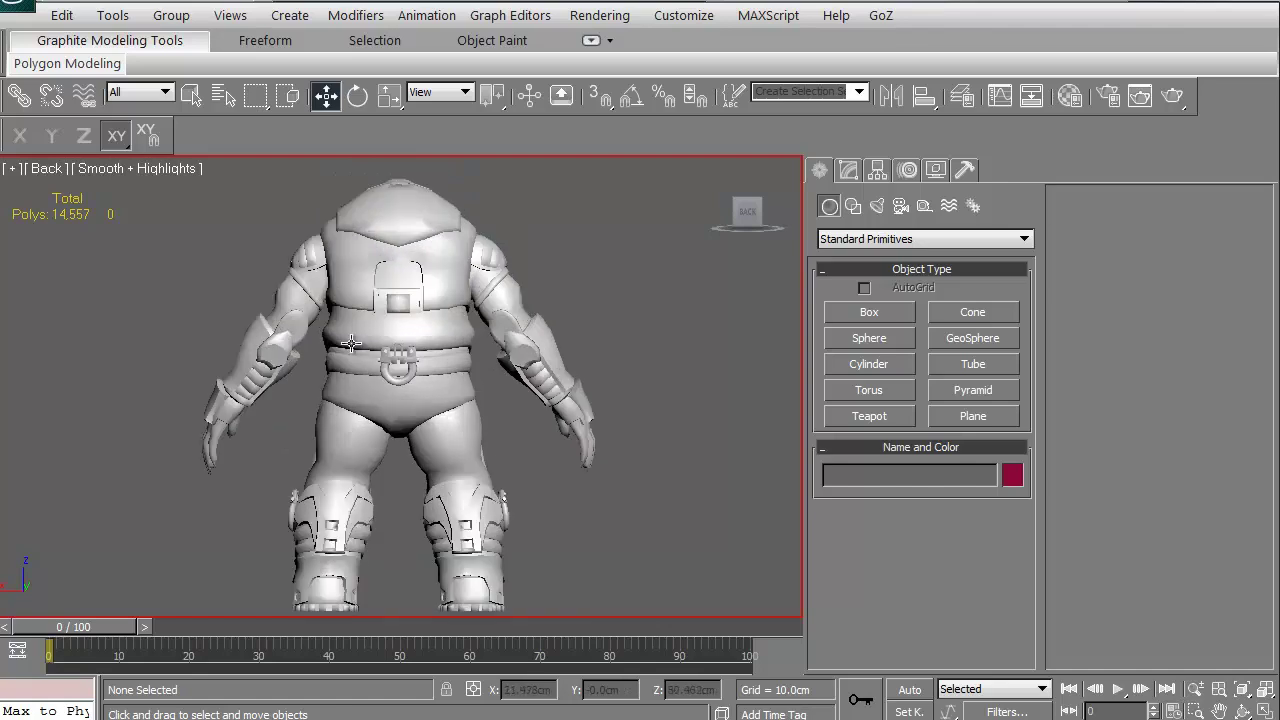
Examine the character in the Bottom and Top views, and return to the Front view with the whole figure framed
key(b)
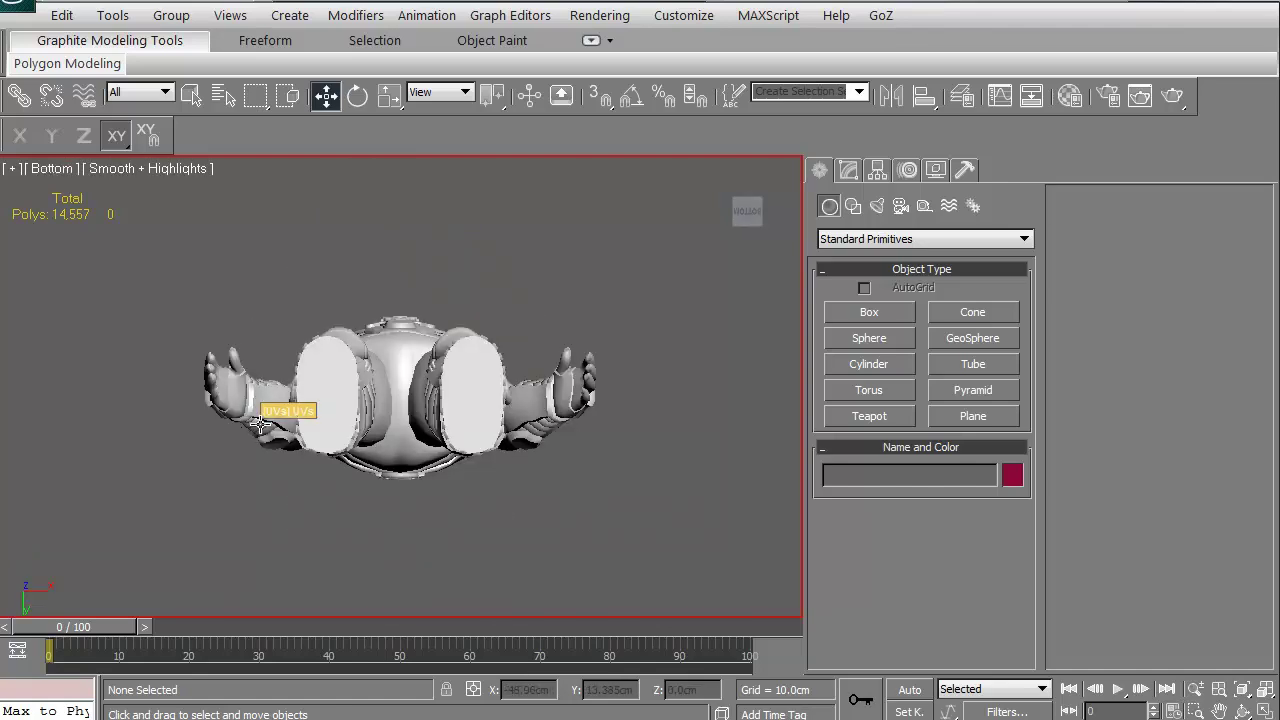
key(t)
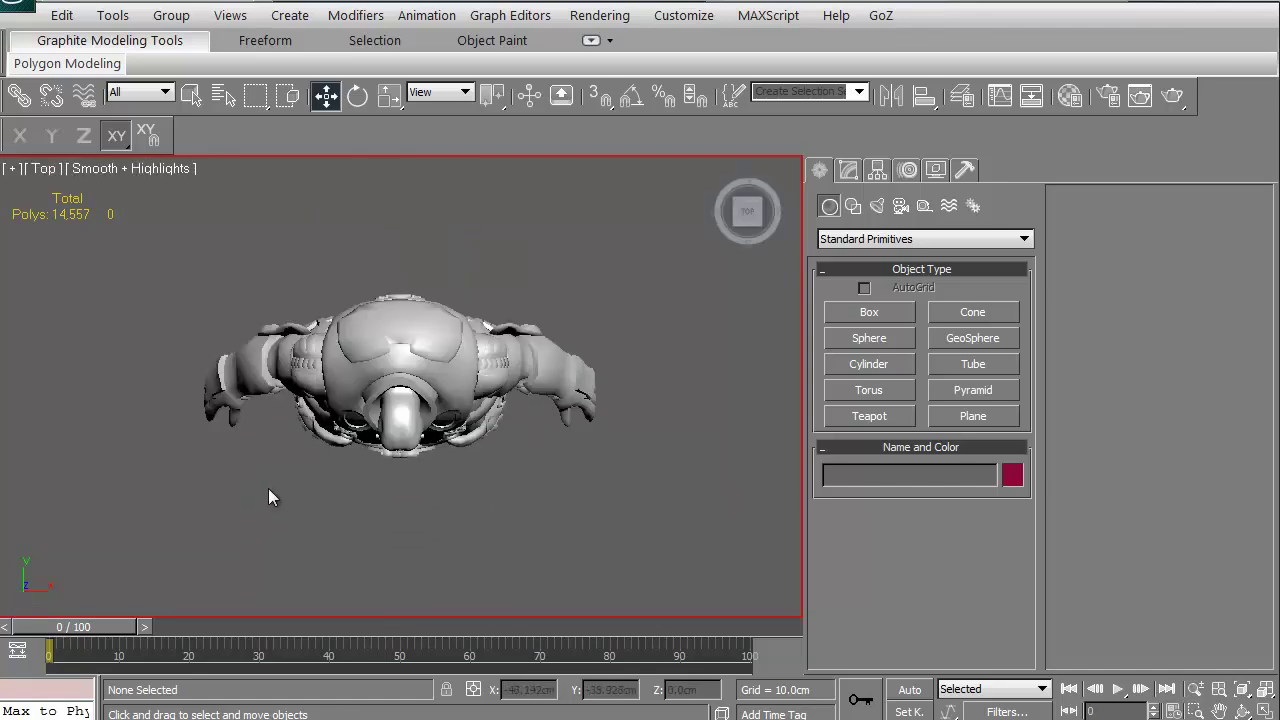
key(f)
scroll(277, 413, down, 2)
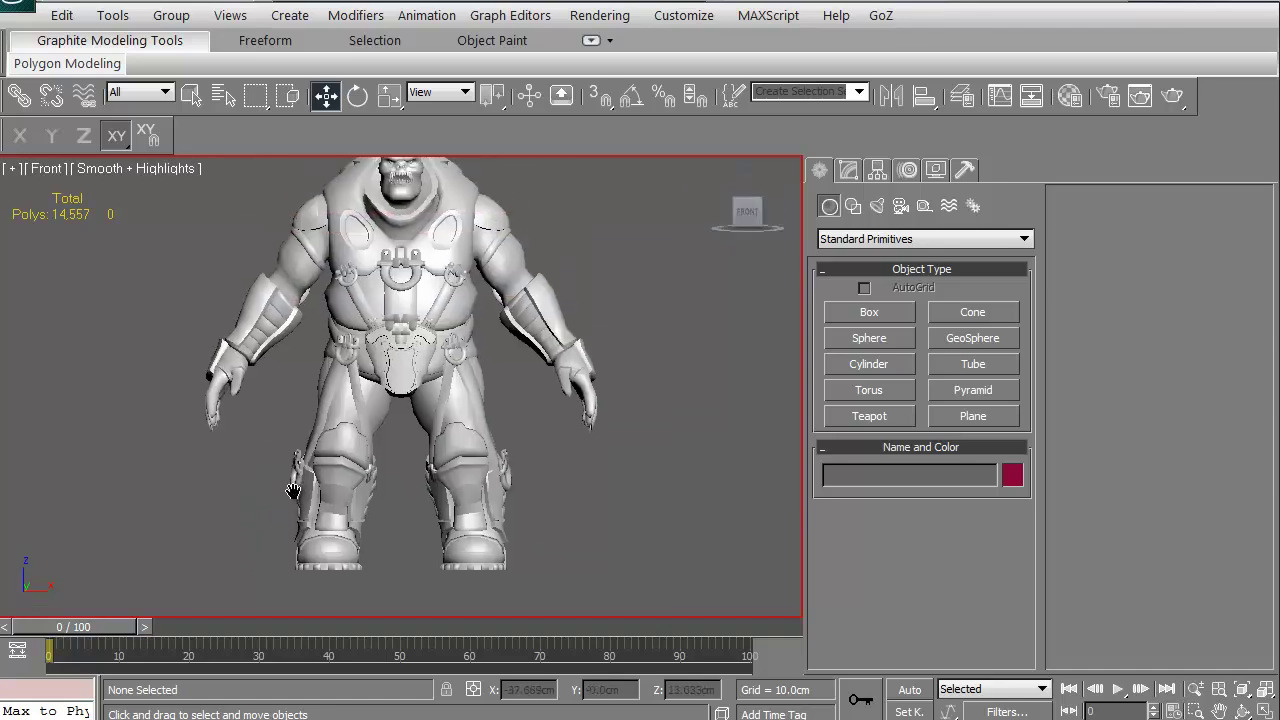
mouse_move(292, 490)
middle_down()
mouse_move(300, 530)
mouse_move(277, 491)
middle_up()
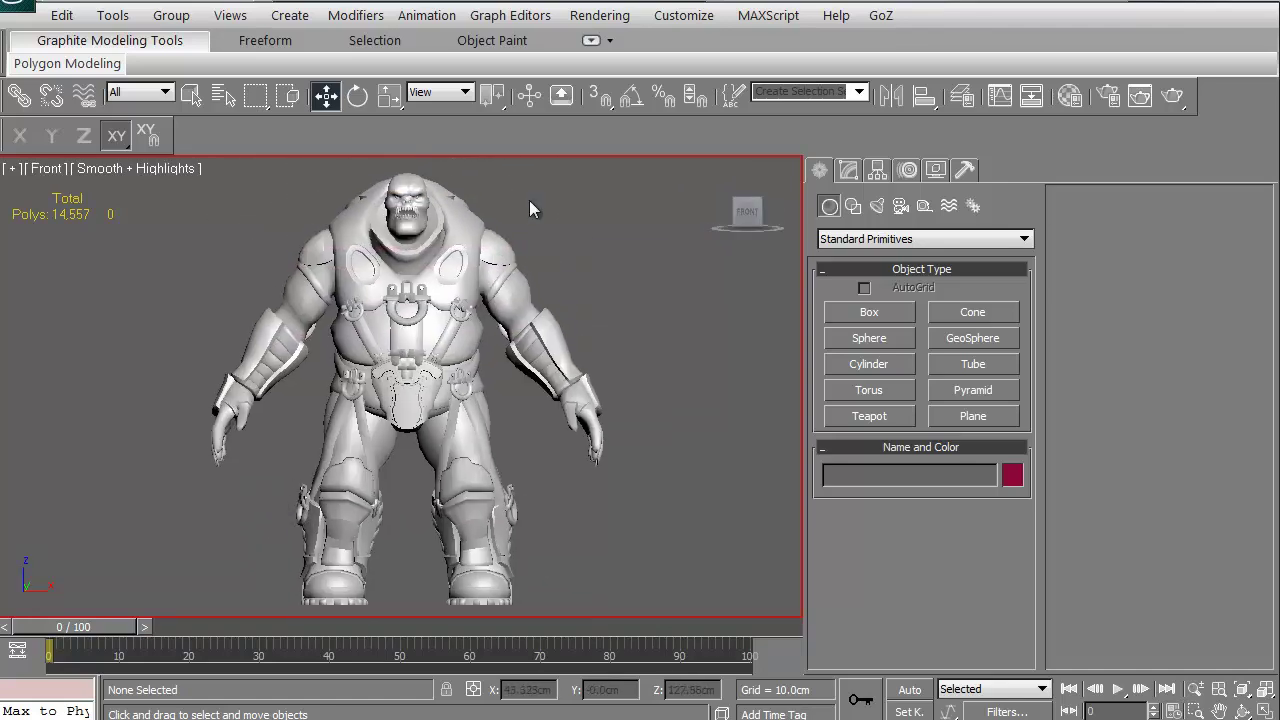
Try out candidate hotkeys for the Back View action in the Main UI keyboard customization and assign K to it
click(668, 23)
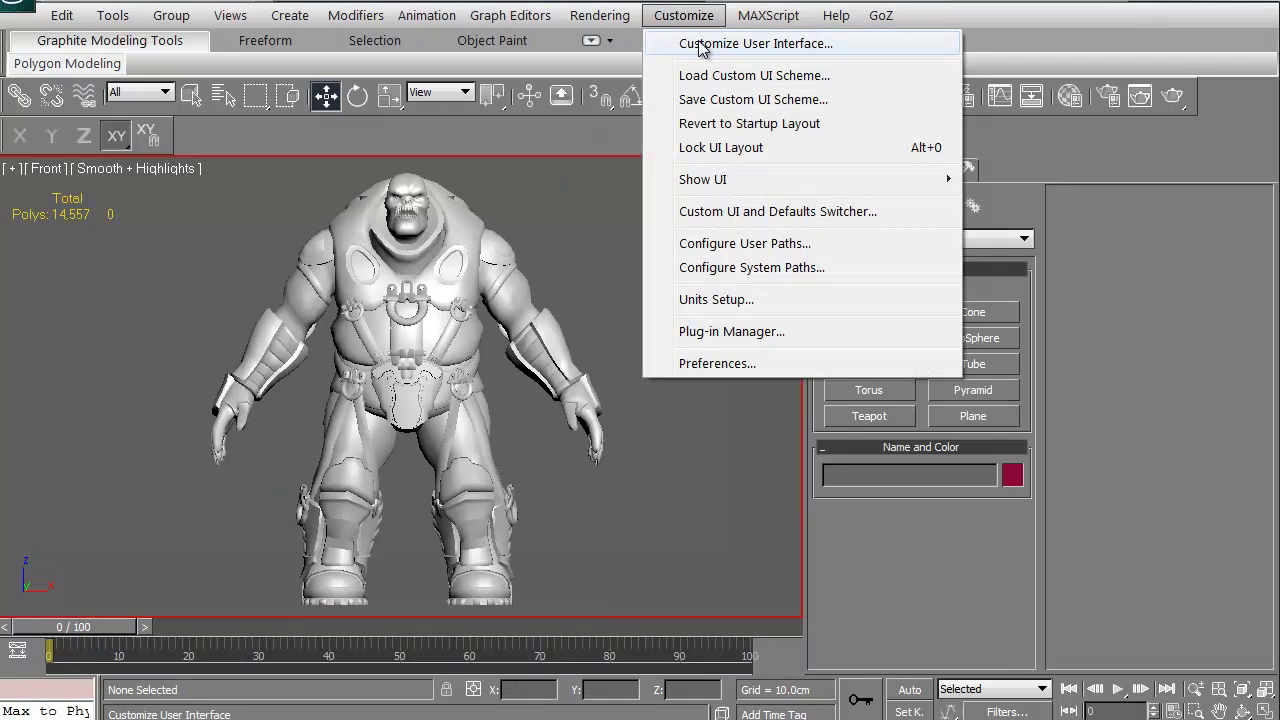
click(700, 46)
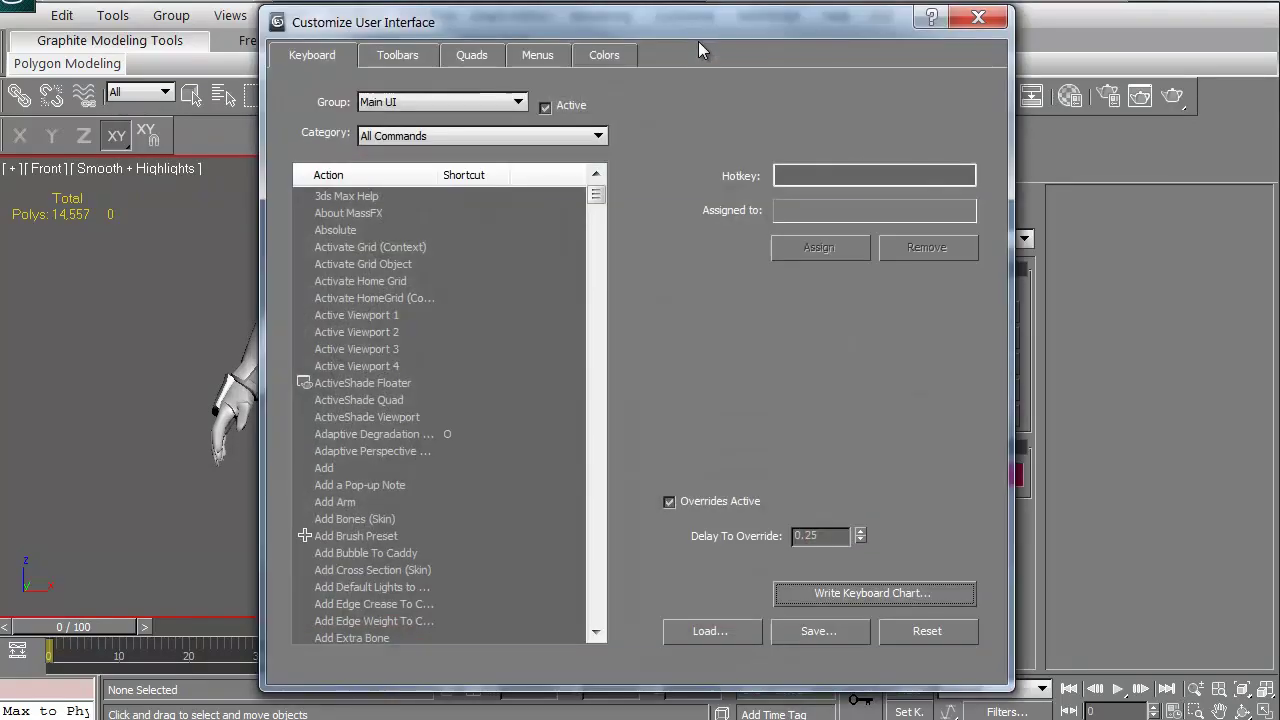
drag(592, 190, 597, 216)
click(336, 451)
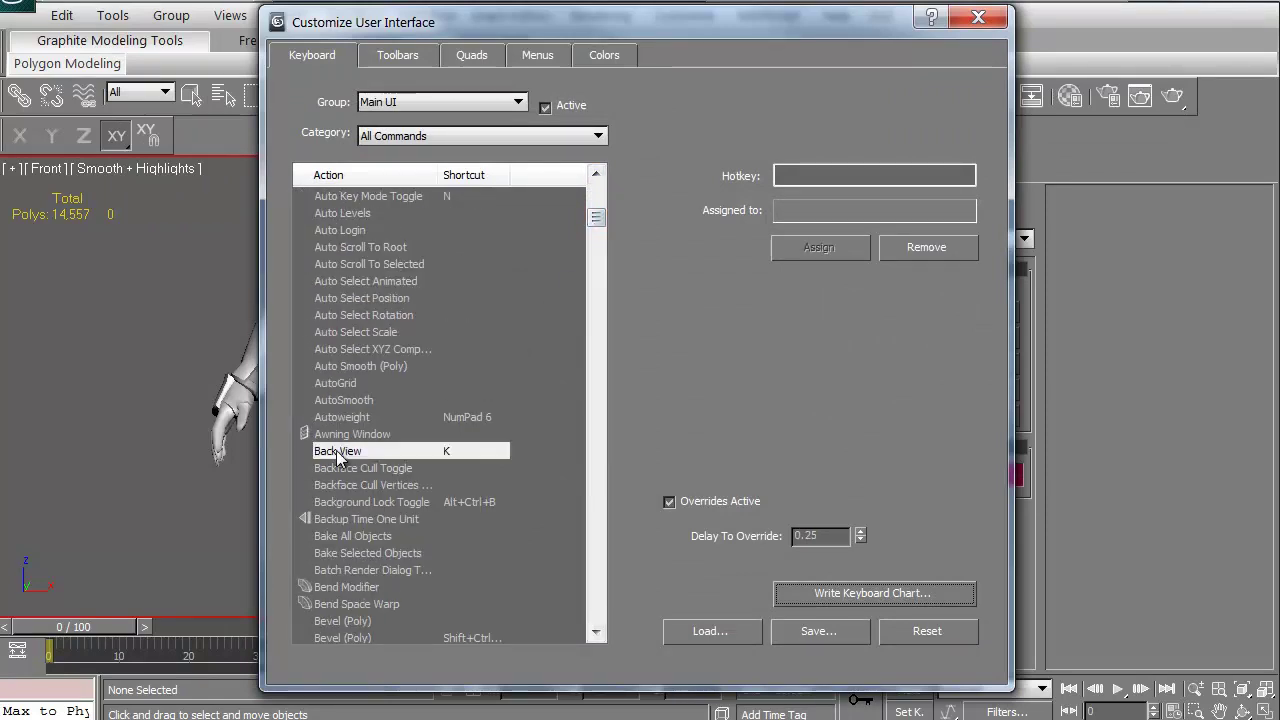
click(790, 178)
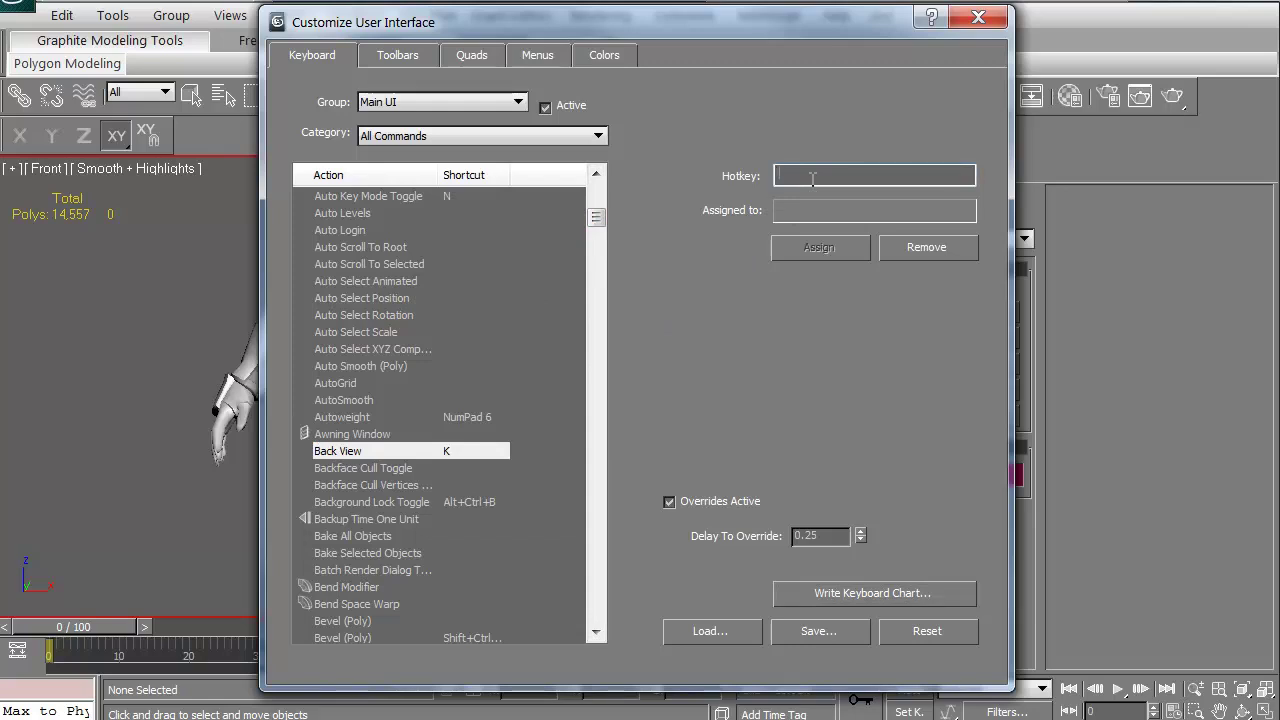
key(j)
key(i)
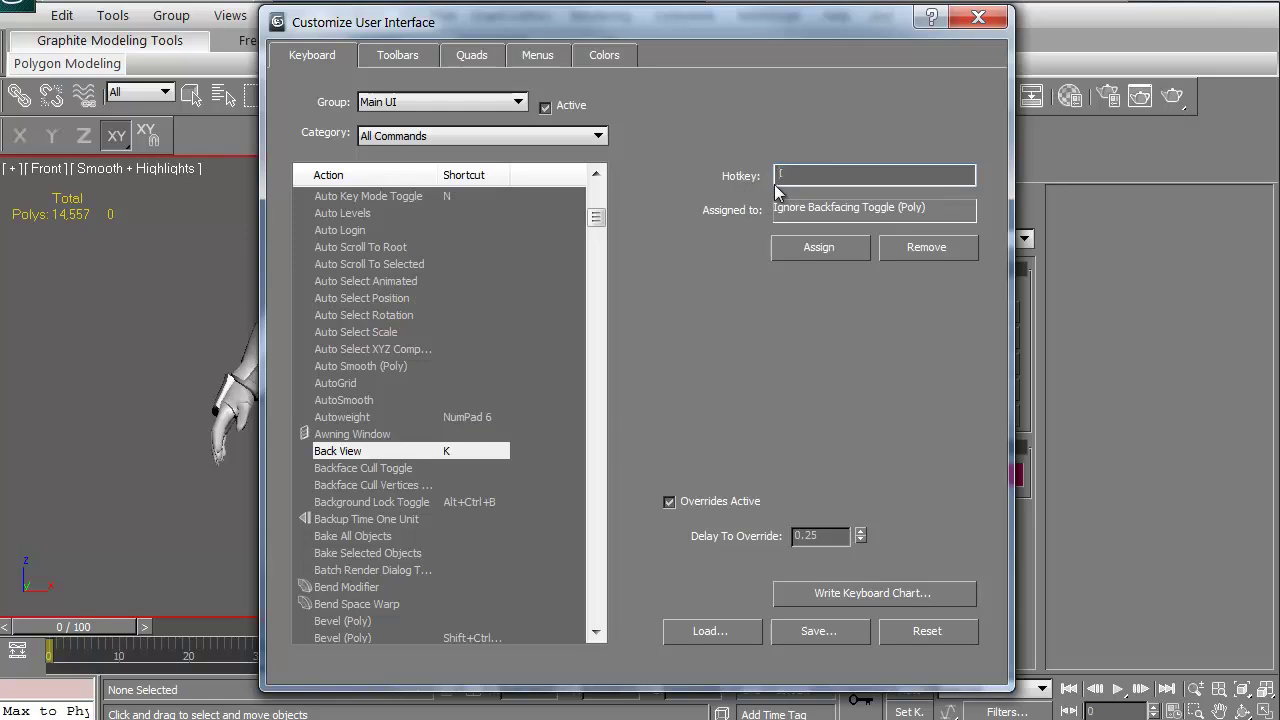
key(k)
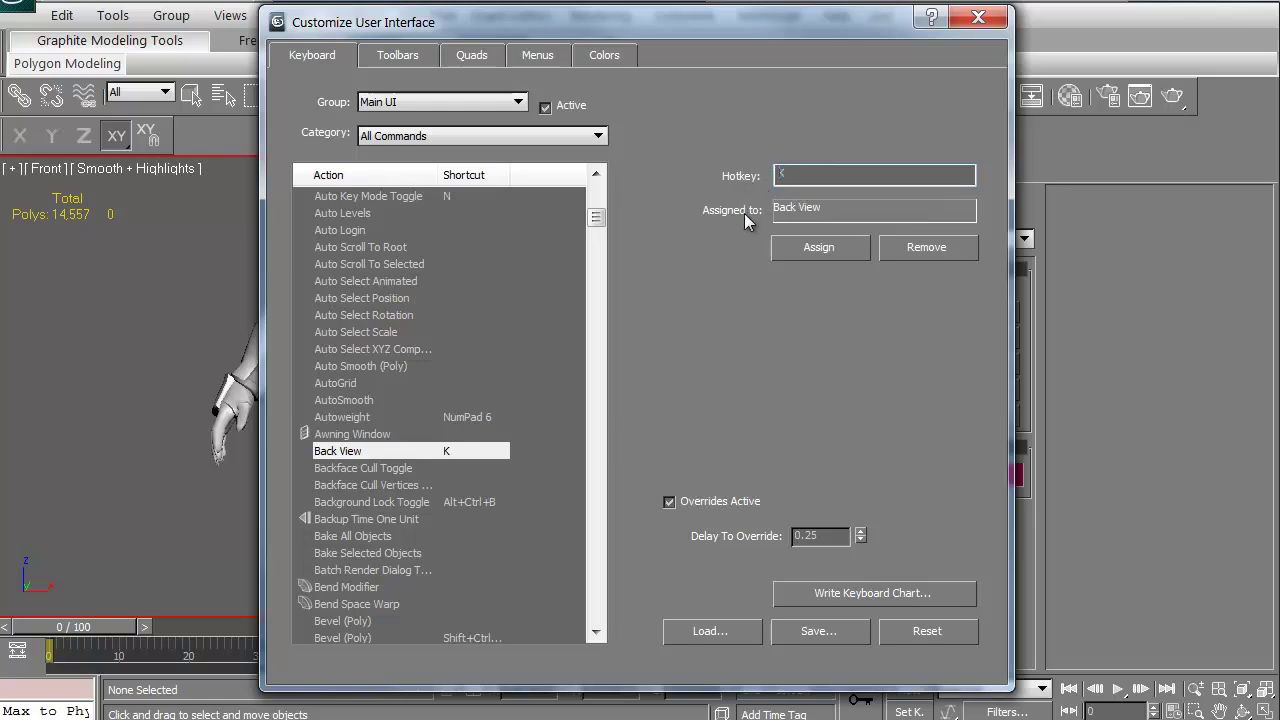
click(827, 246)
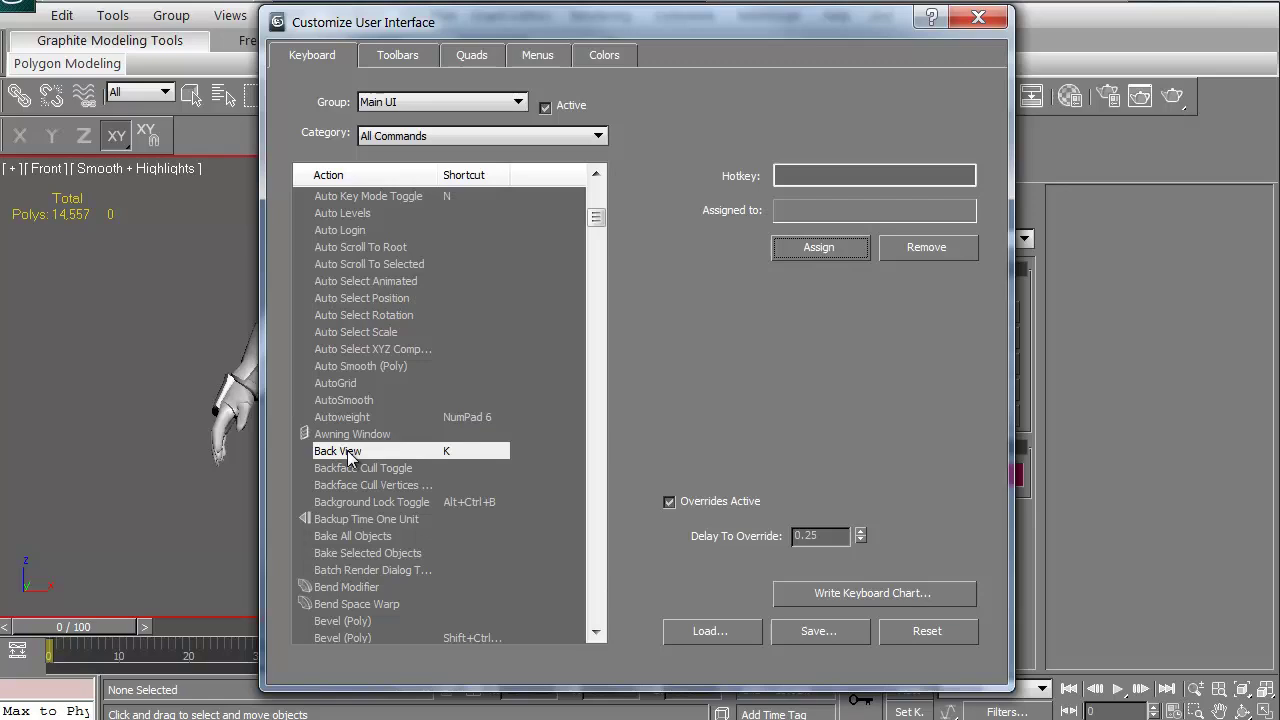
Browse the keyboard shortcut groups, view the ActiveShade actions, and return to the Main UI group
click(488, 101)
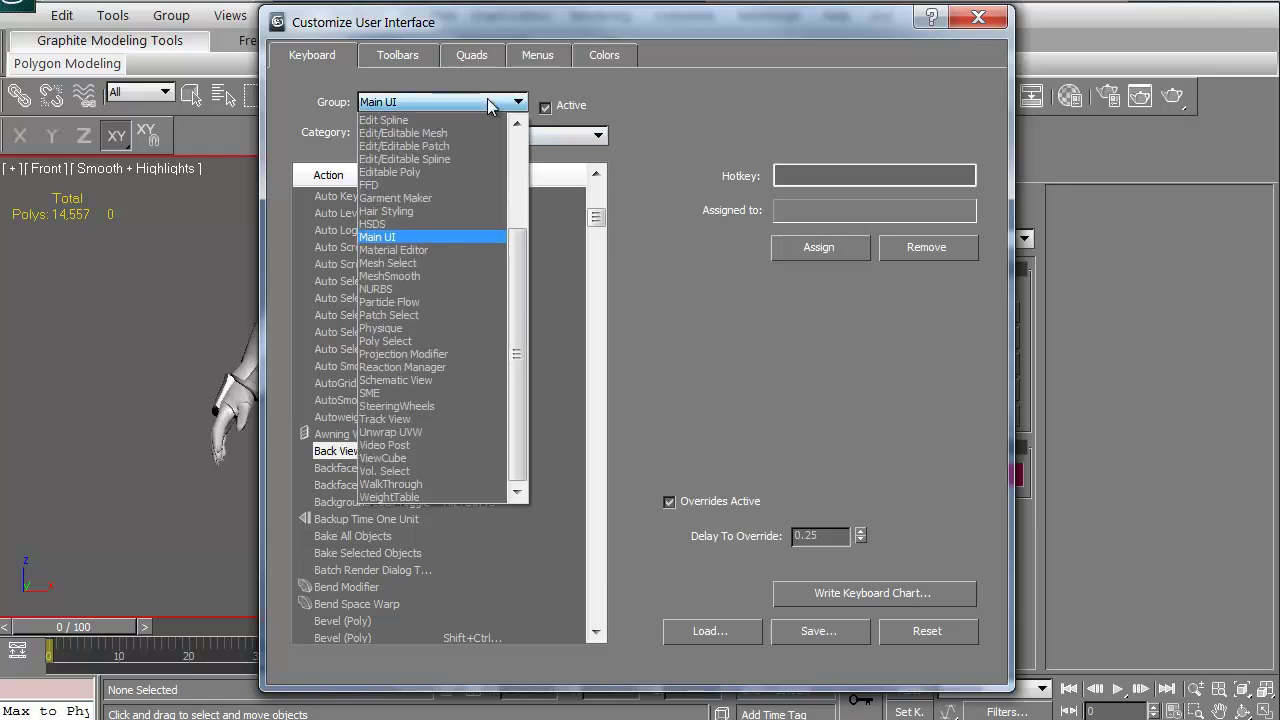
drag(513, 238, 517, 112)
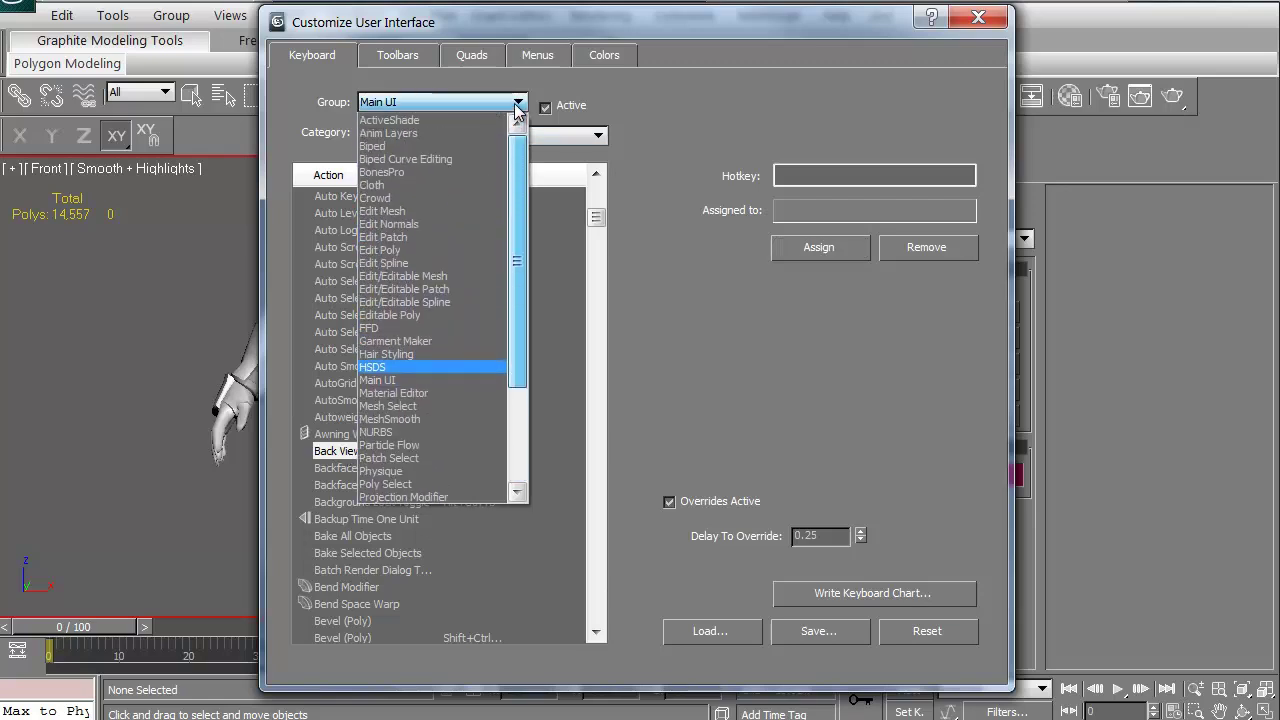
click(426, 116)
click(426, 119)
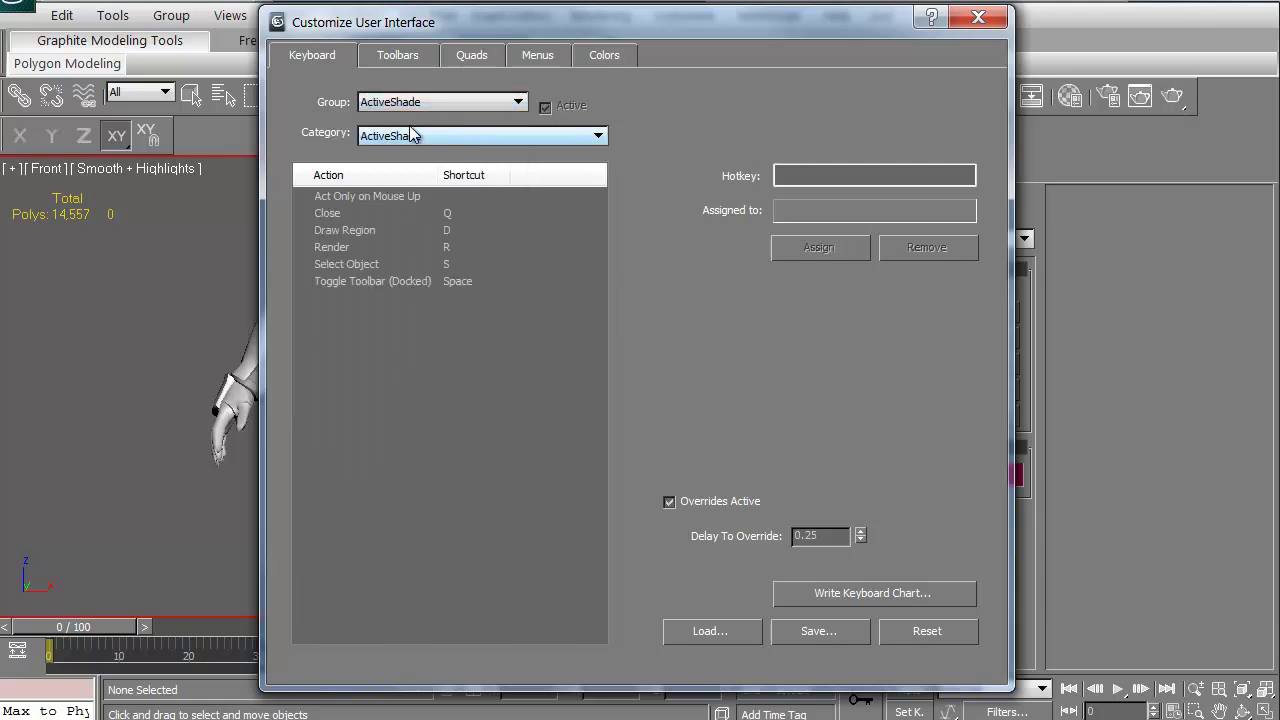
click(452, 104)
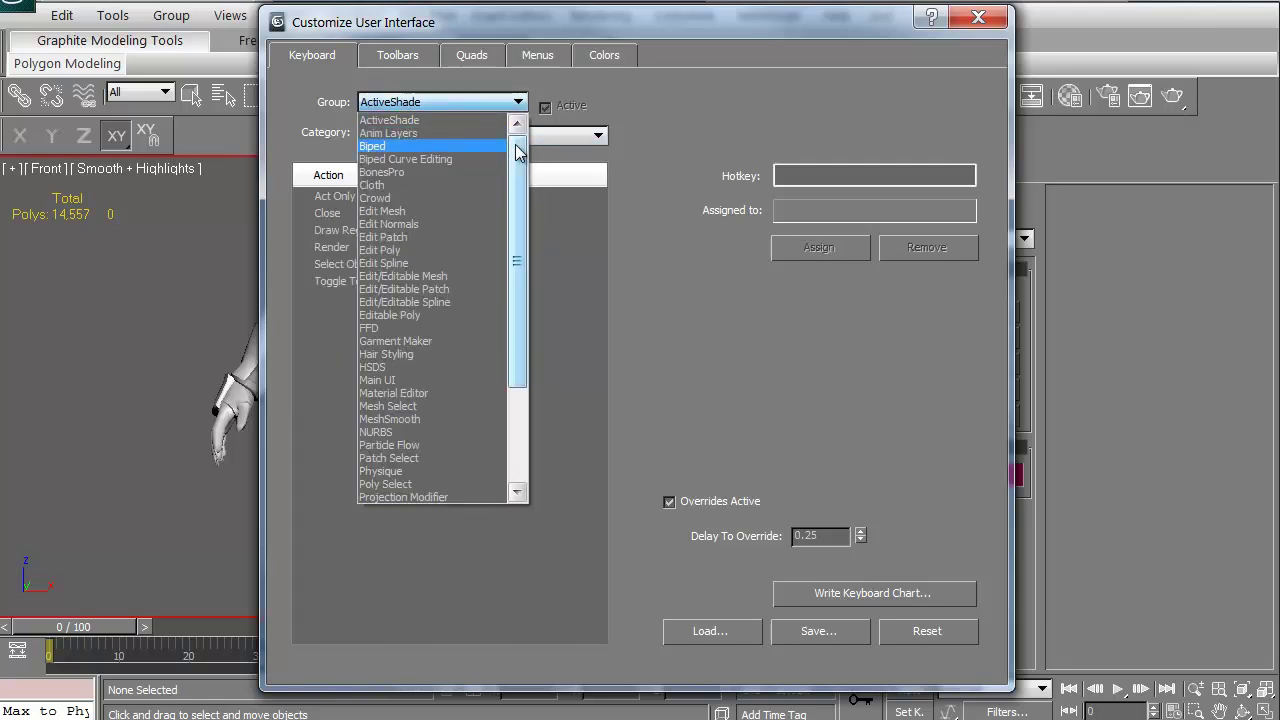
drag(519, 151, 521, 233)
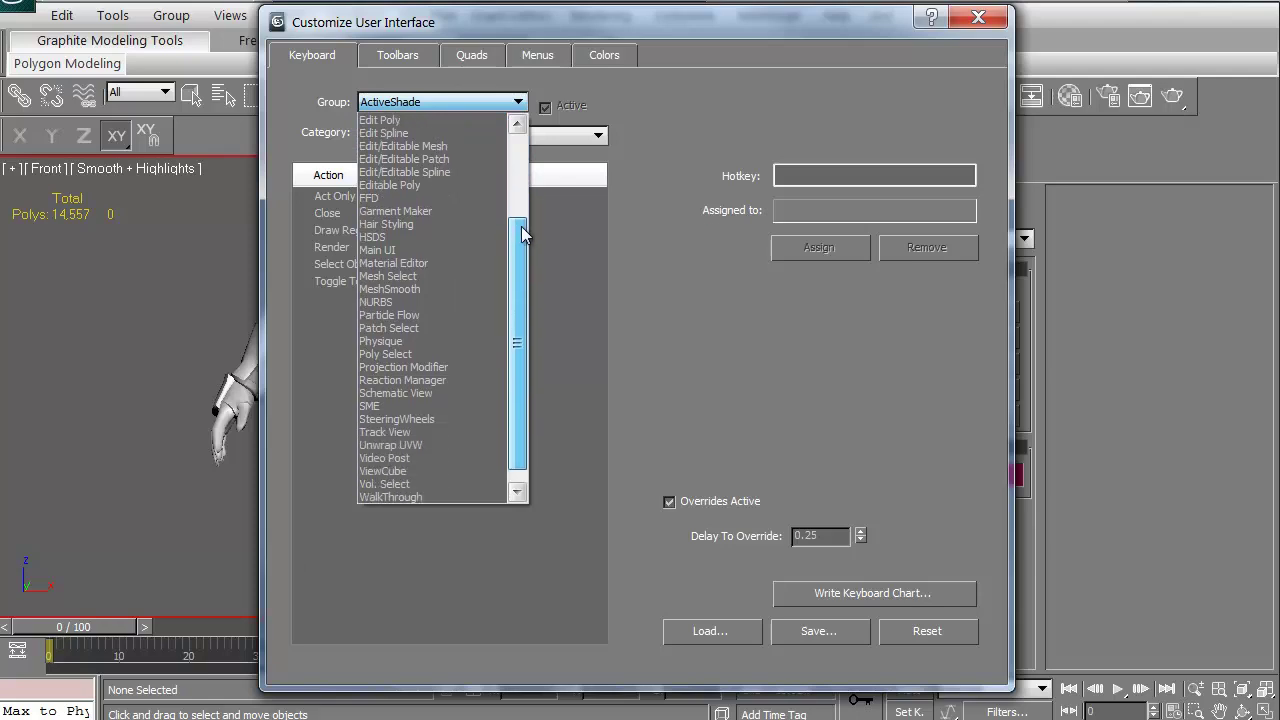
click(433, 249)
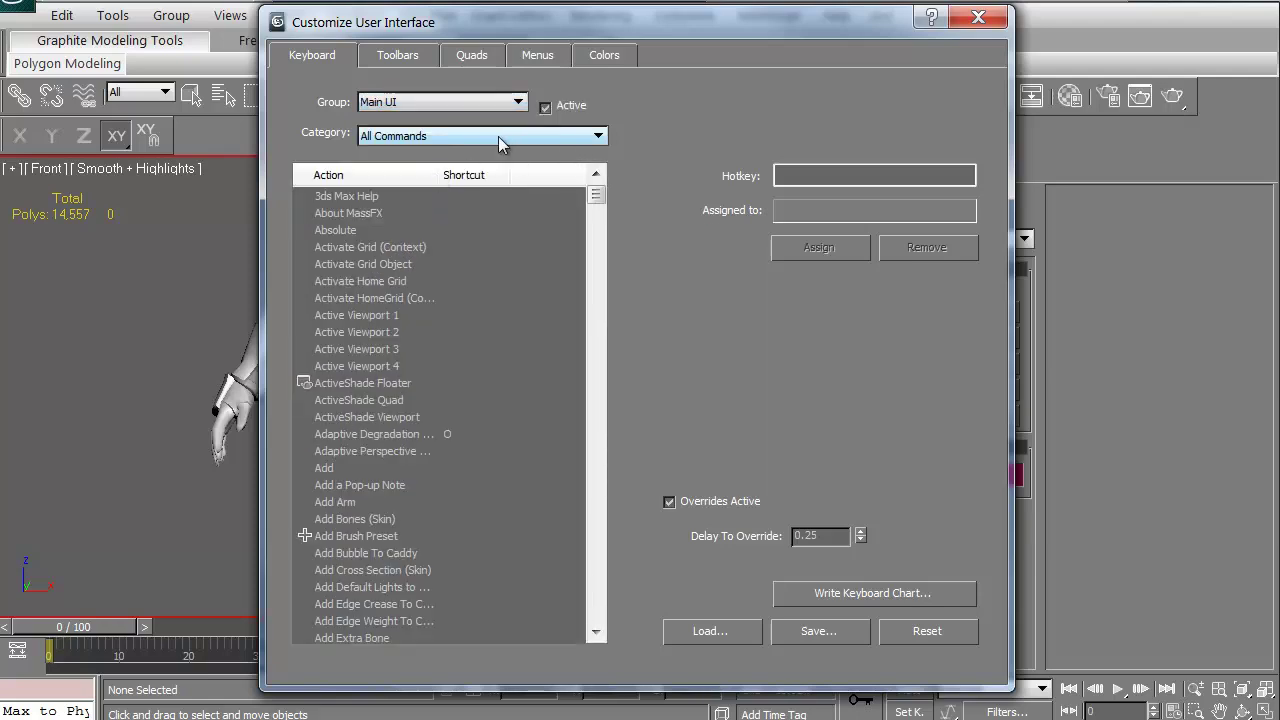
Browse the Main UI command categories and the group choices, keeping Main UI with All Commands
click(498, 140)
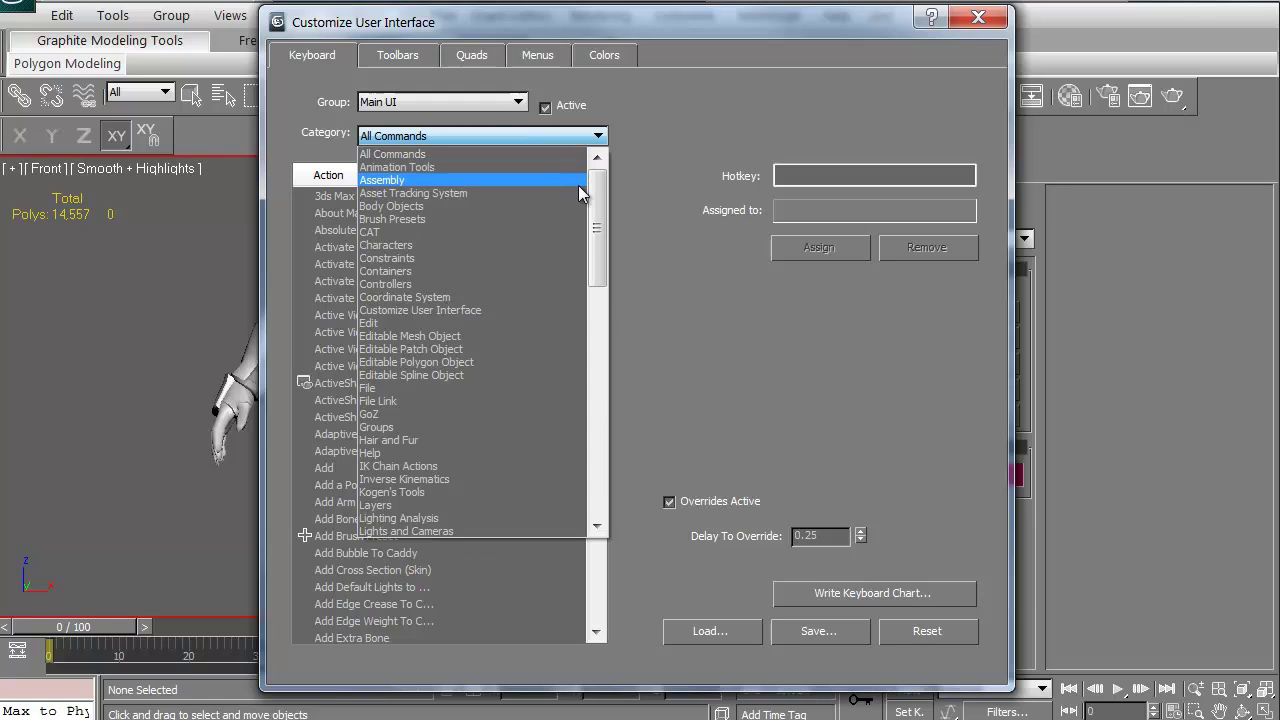
drag(597, 180, 596, 391)
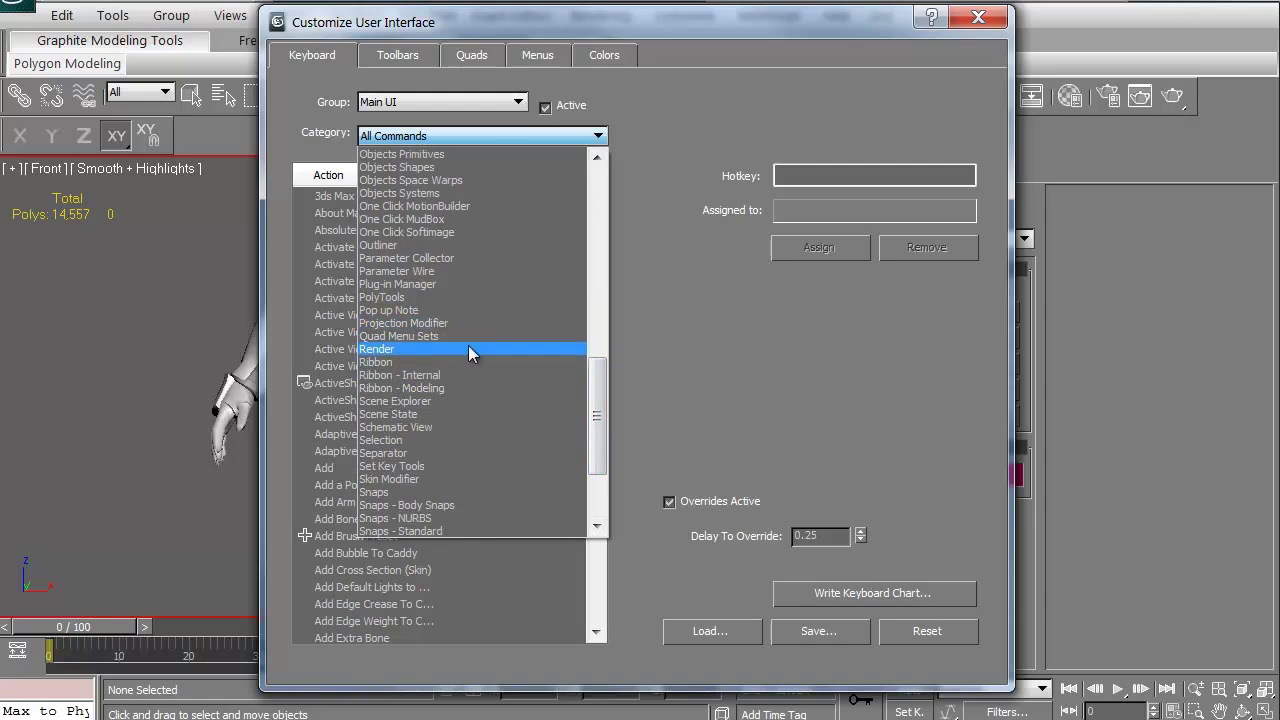
drag(597, 436, 597, 198)
click(487, 136)
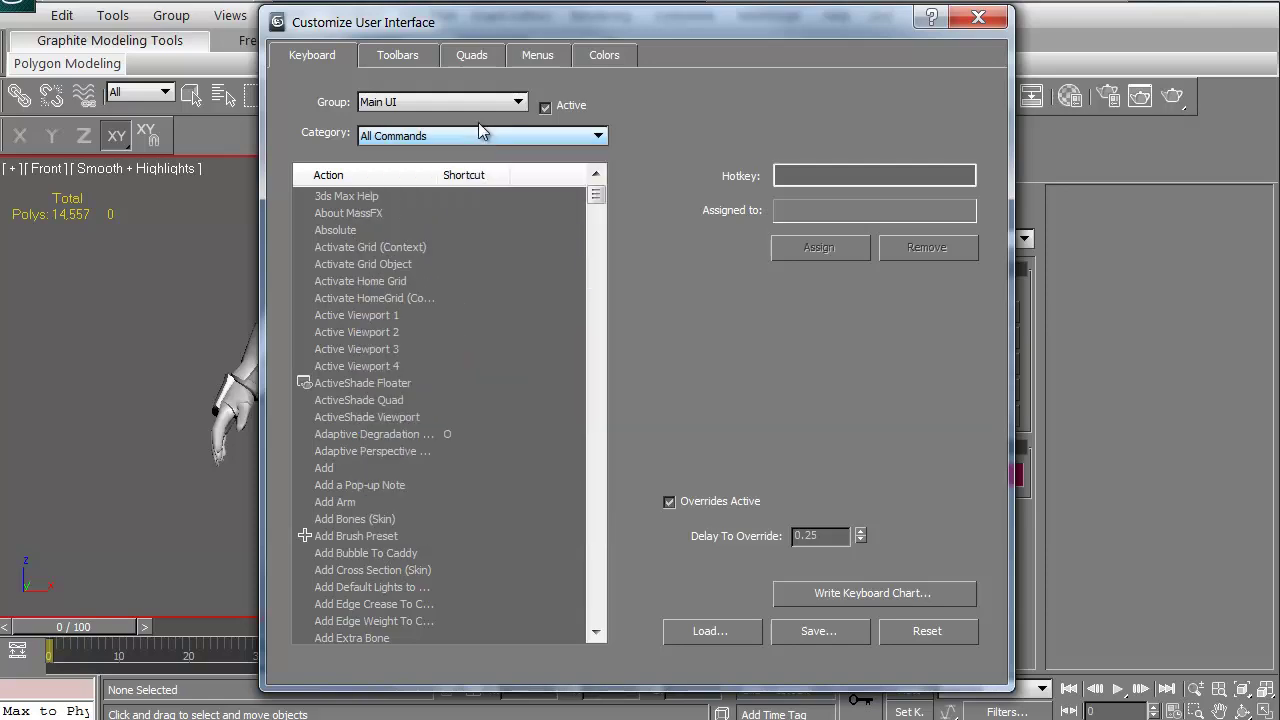
click(469, 102)
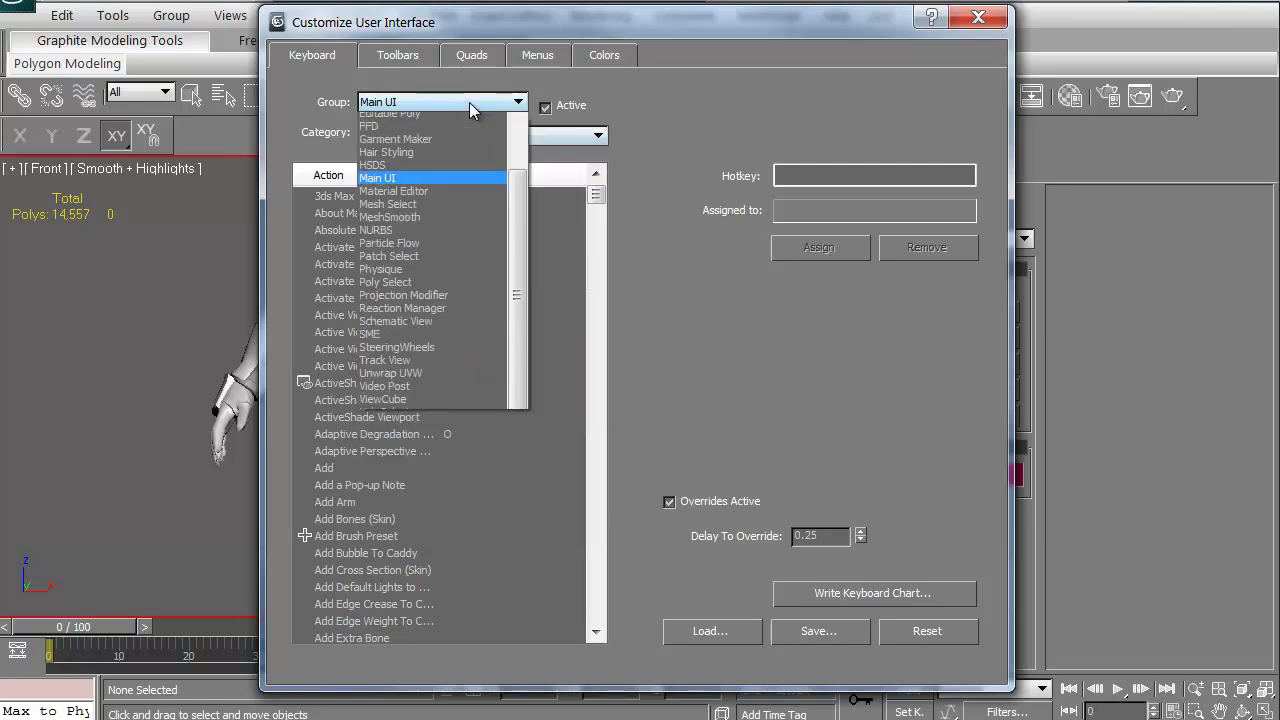
click(540, 84)
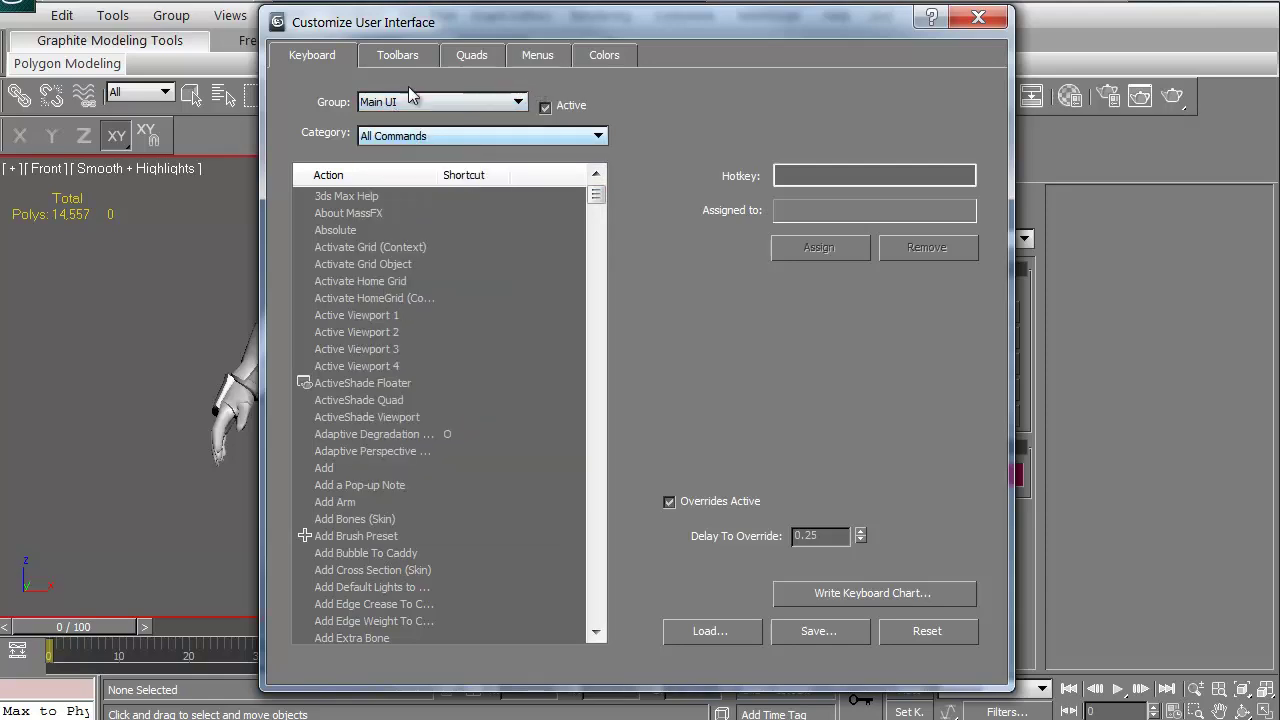
Examine the Toolbars, Quads, Menus and Colors customization settings of the user interface
click(405, 59)
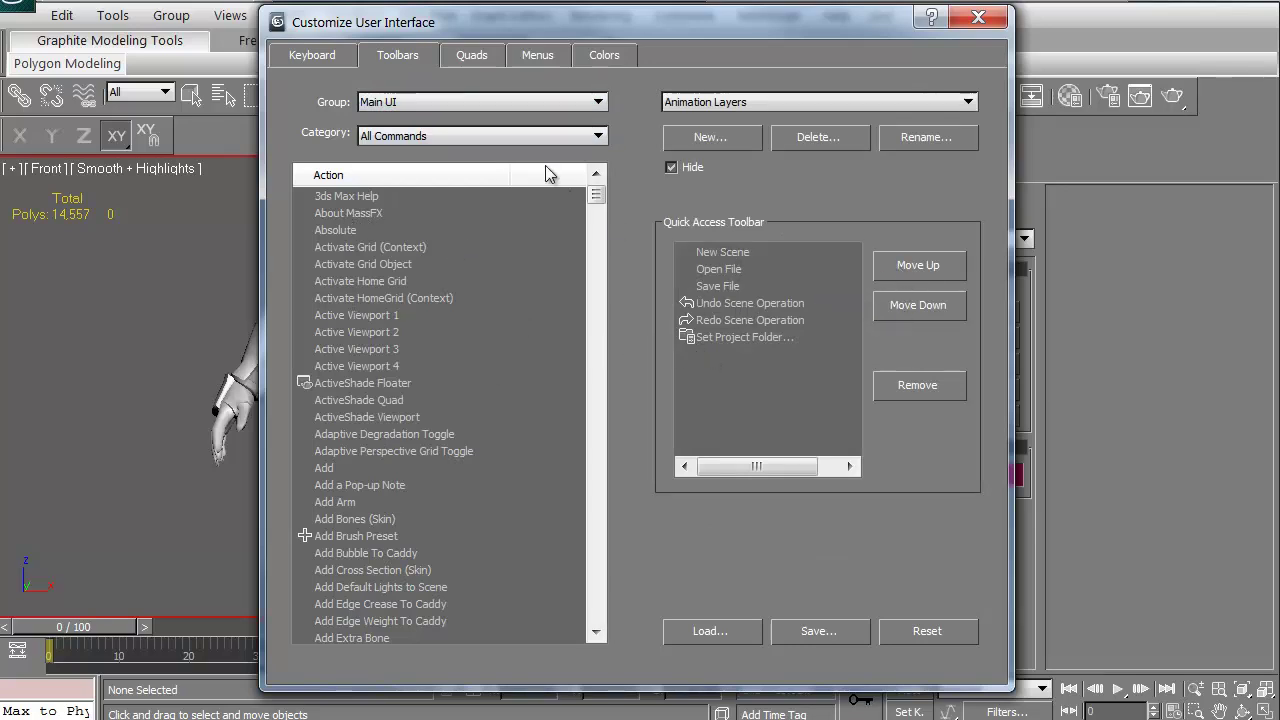
click(473, 57)
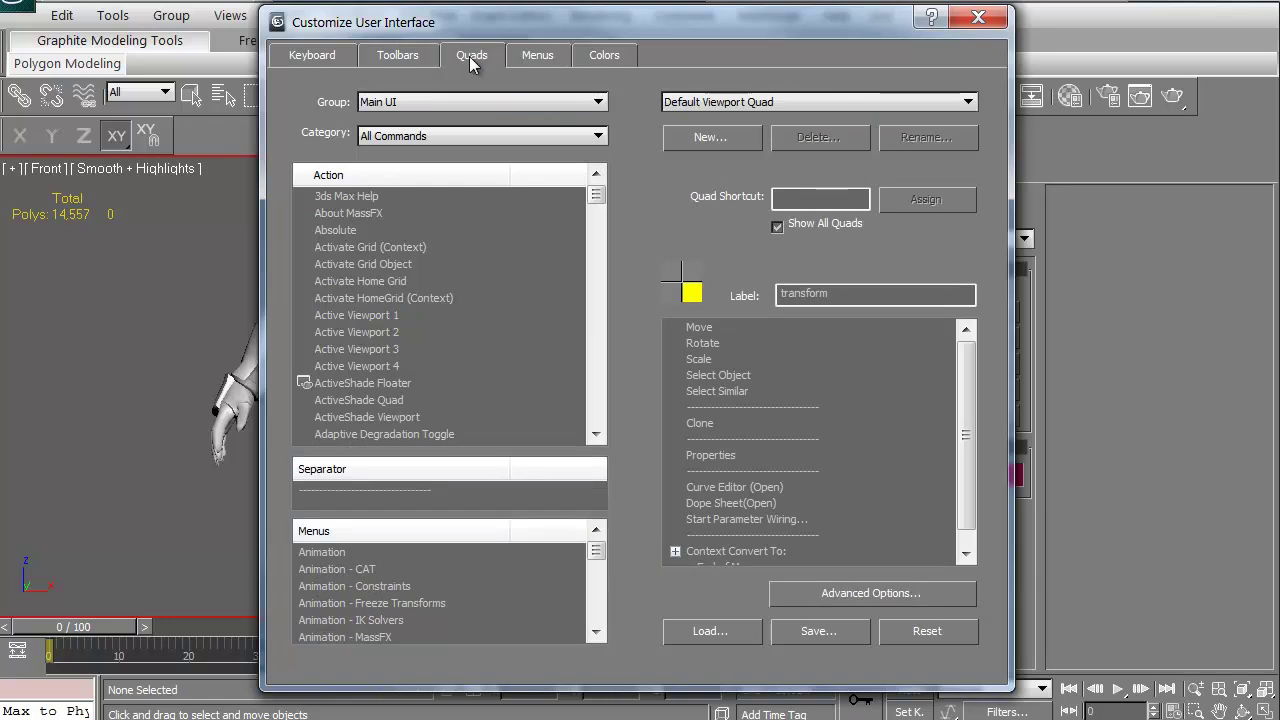
click(539, 59)
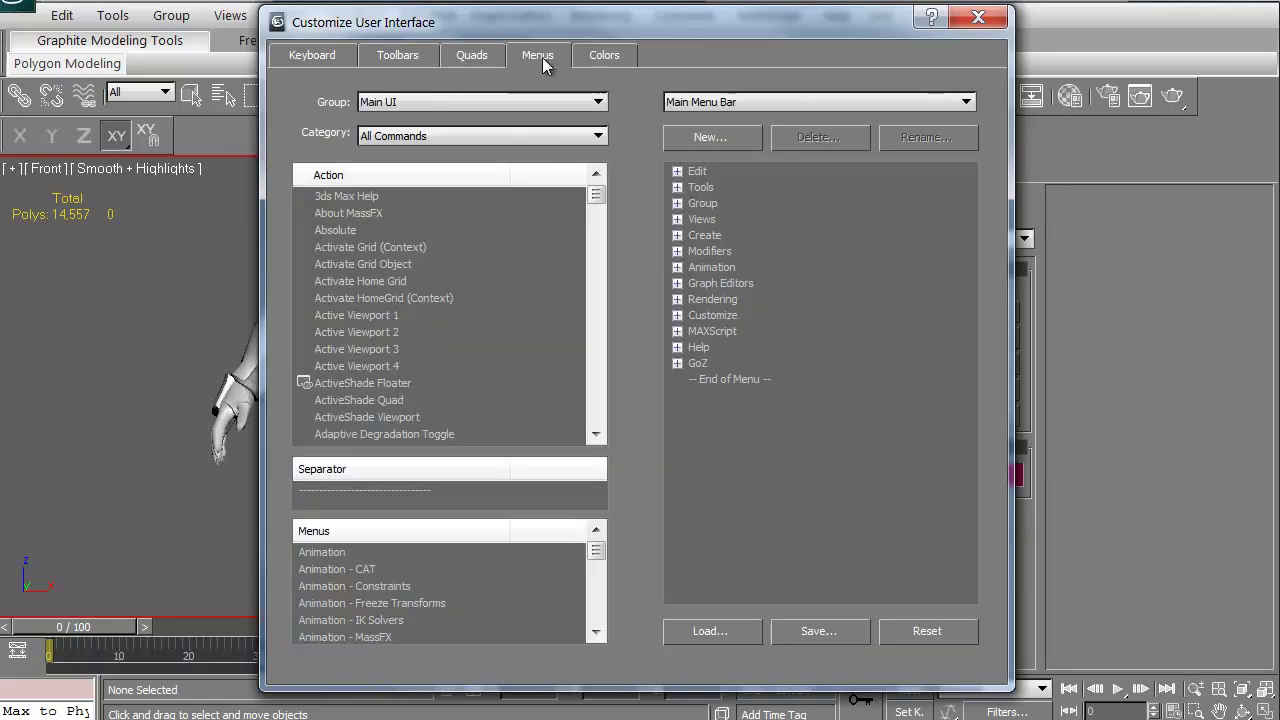
click(372, 200)
click(374, 214)
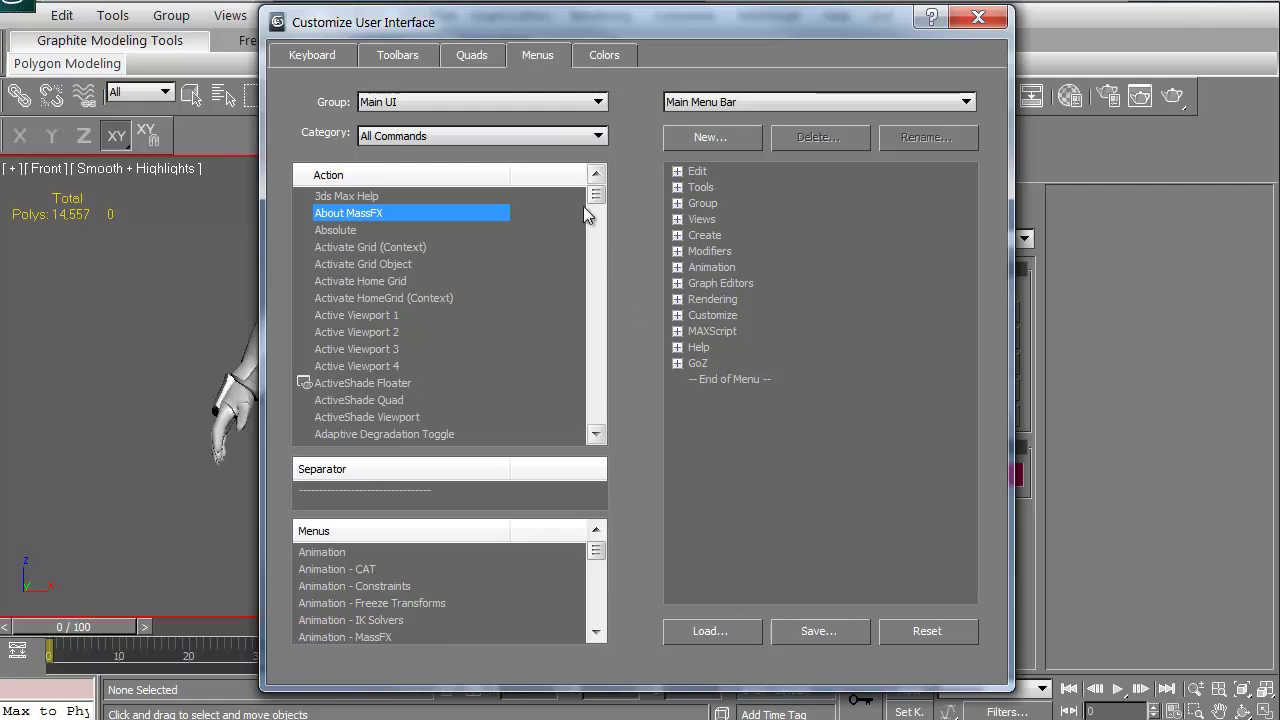
click(600, 58)
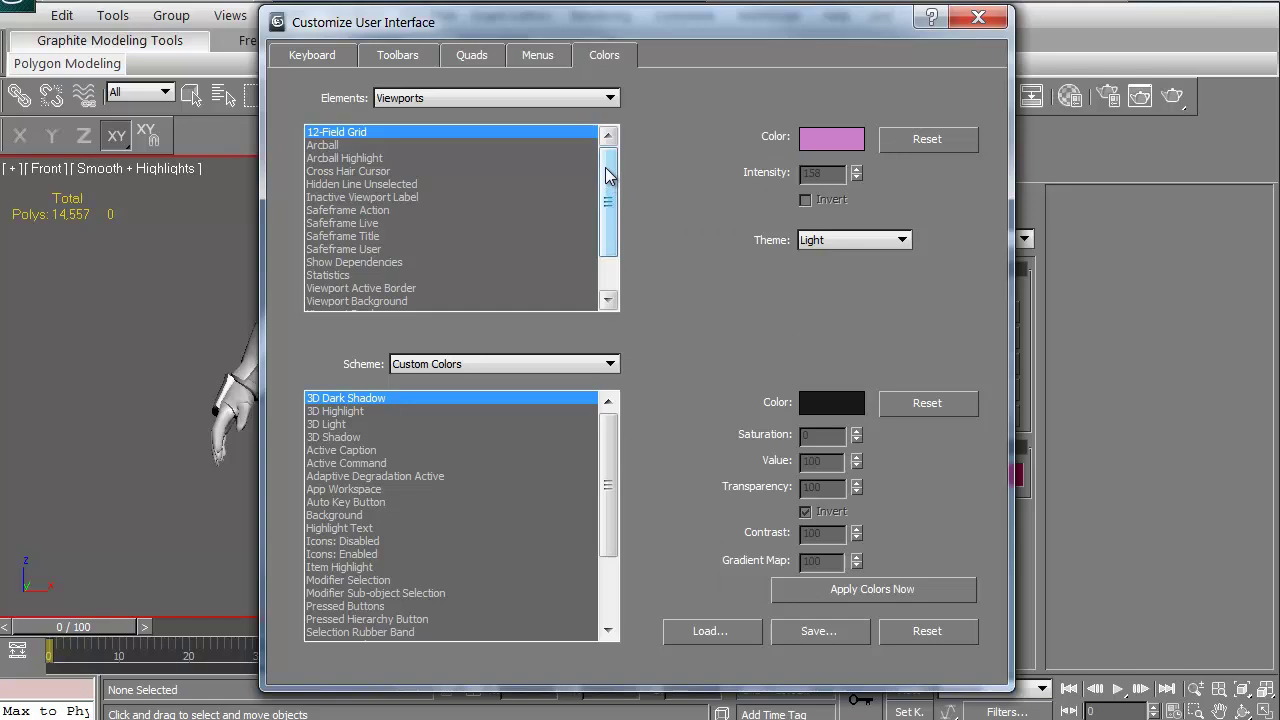
click(297, 60)
click(590, 58)
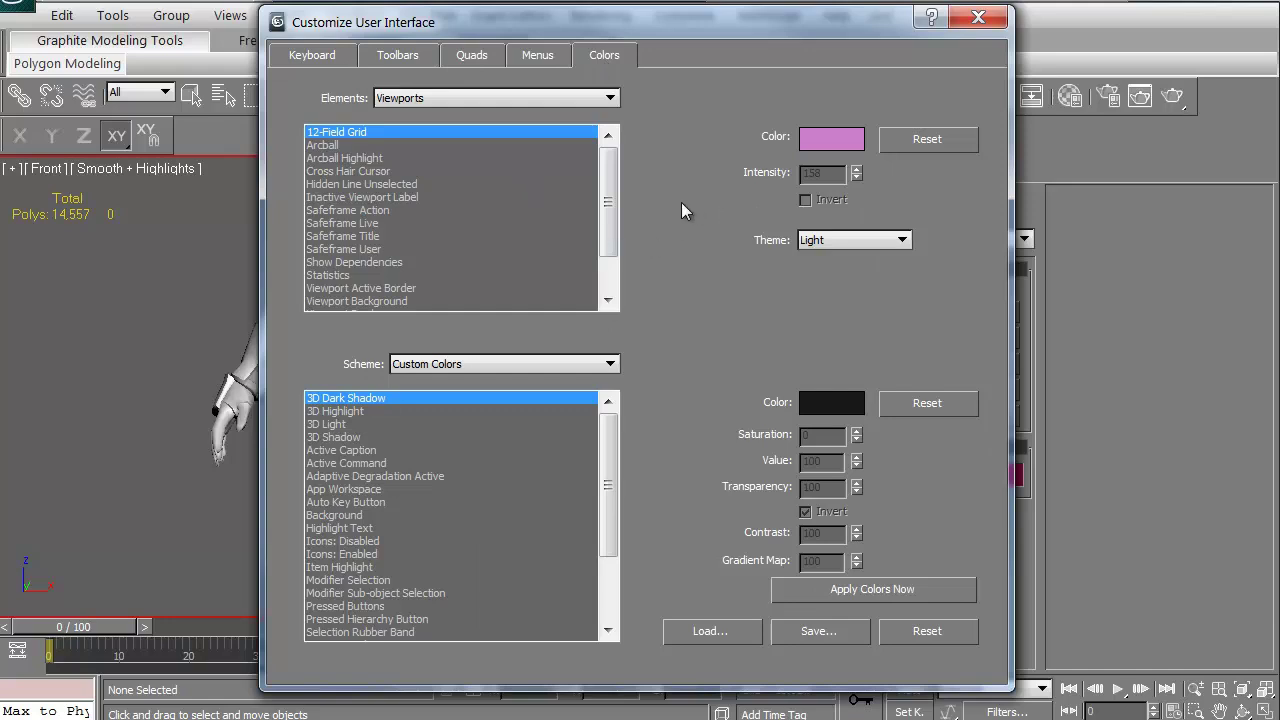
Set the Viewport Background color to dark red with hue 247, saturation 172 and value 154, and close the customization
drag(642, 27, 872, 40)
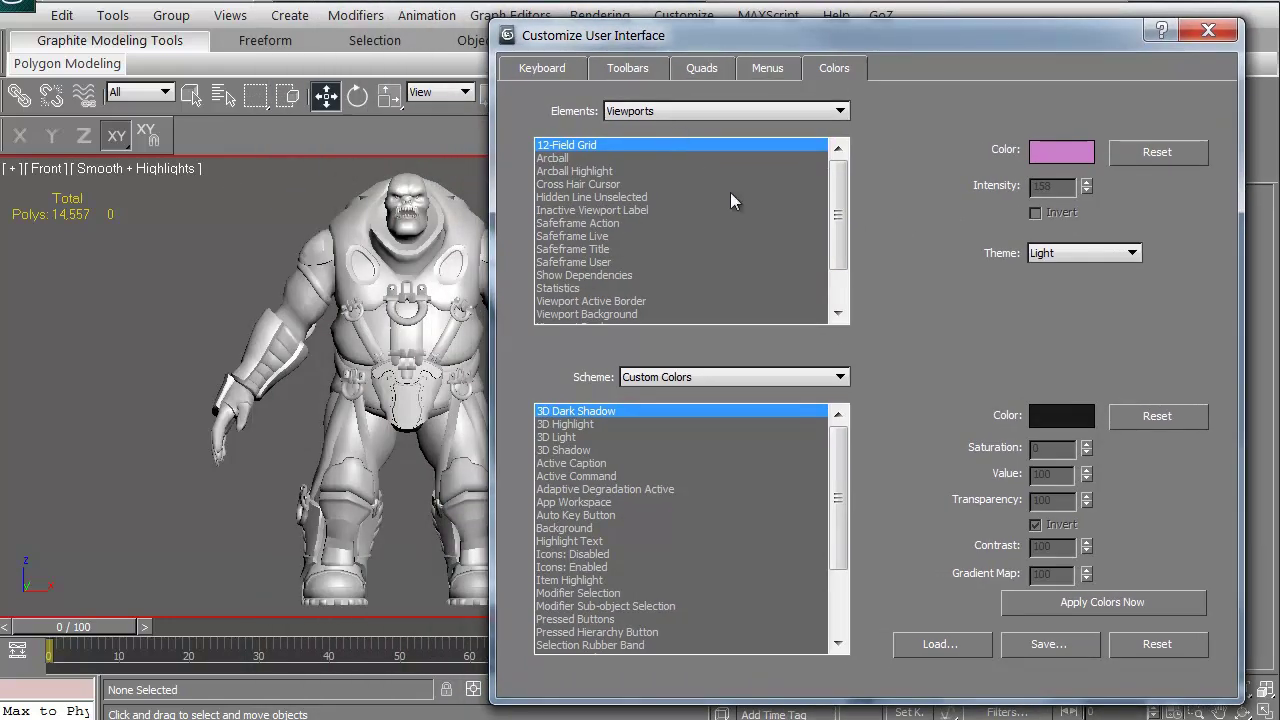
click(628, 315)
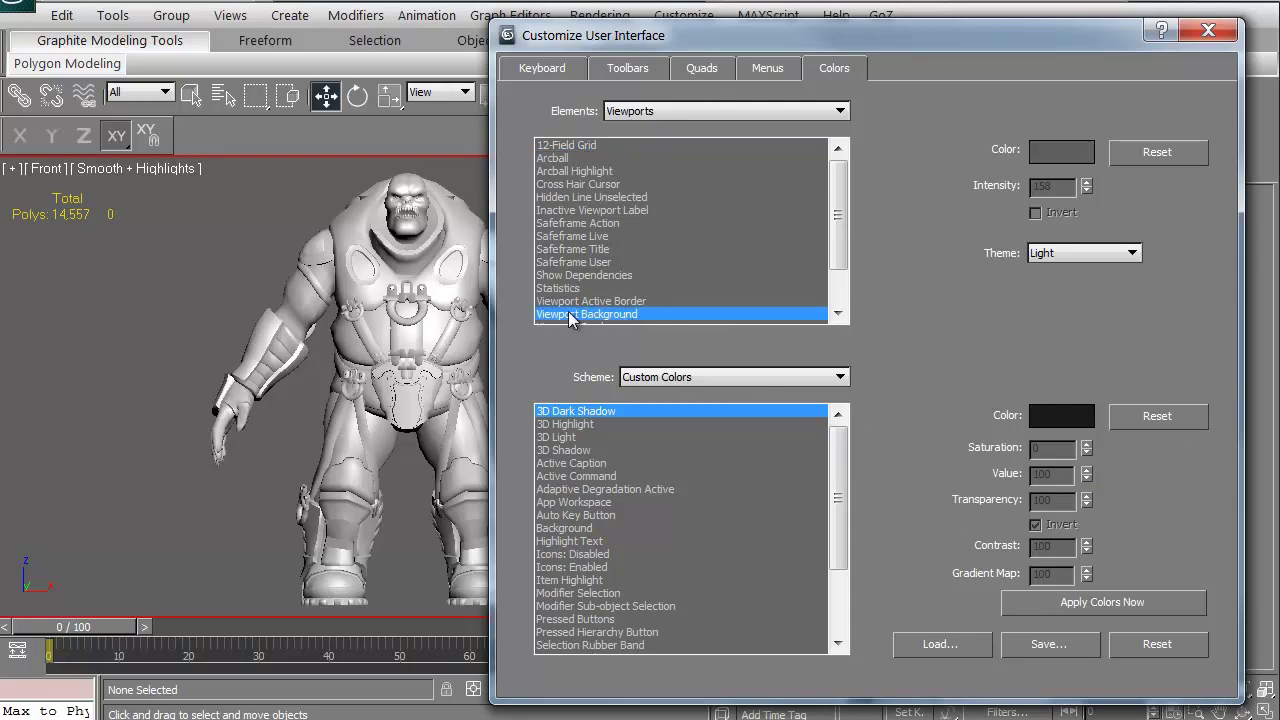
scroll(838, 230, down, 2)
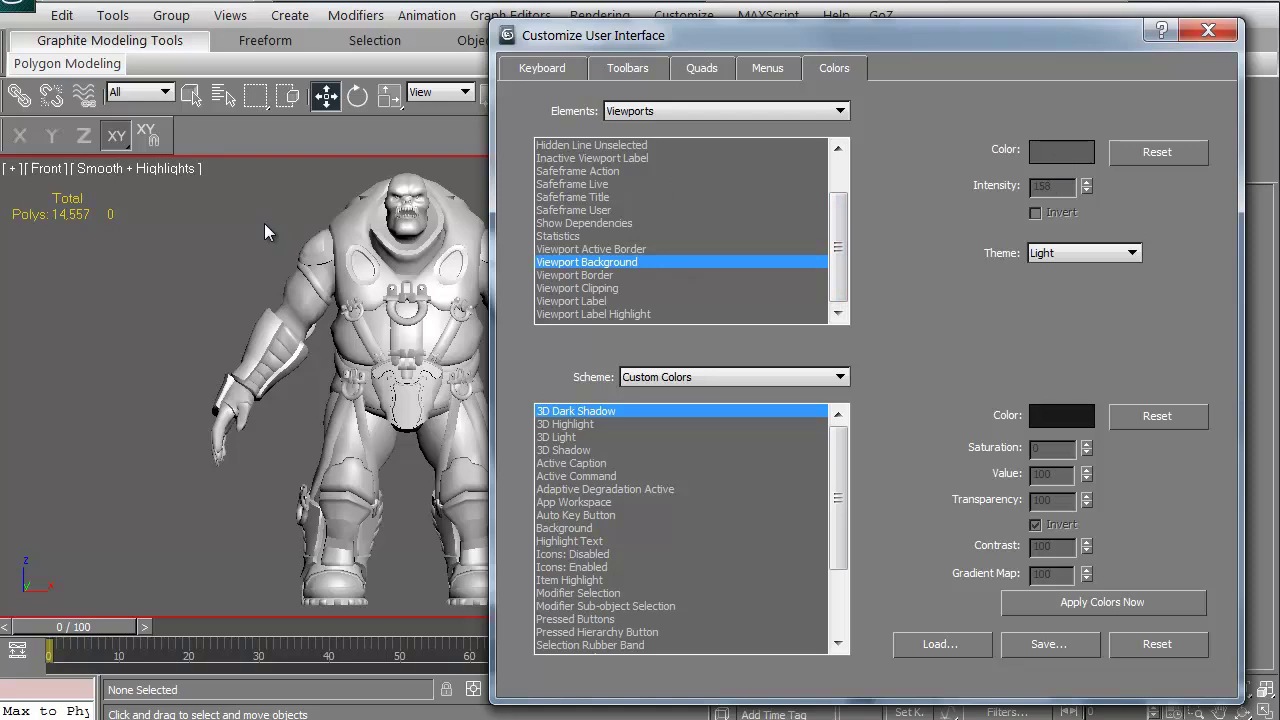
click(1055, 150)
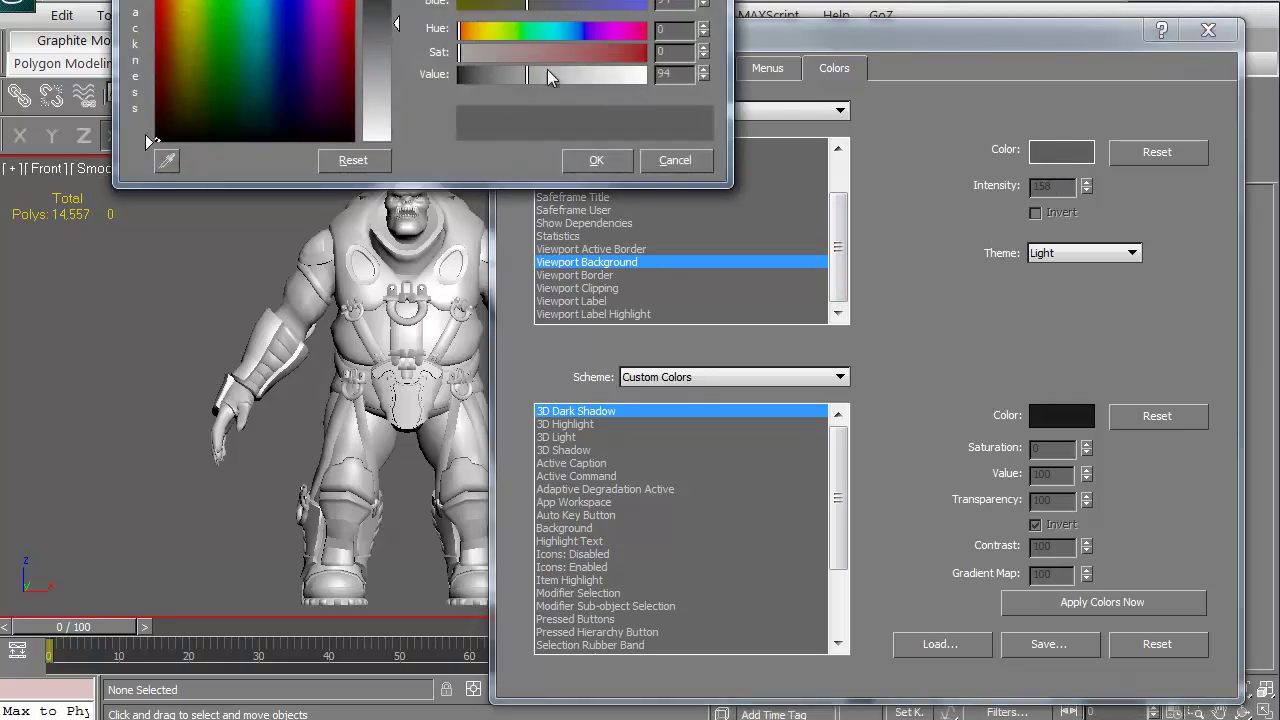
mouse_move(330, 20)
mouse_down()
mouse_move(349, 47)
mouse_move(395, 22)
mouse_move(380, 5)
mouse_up()
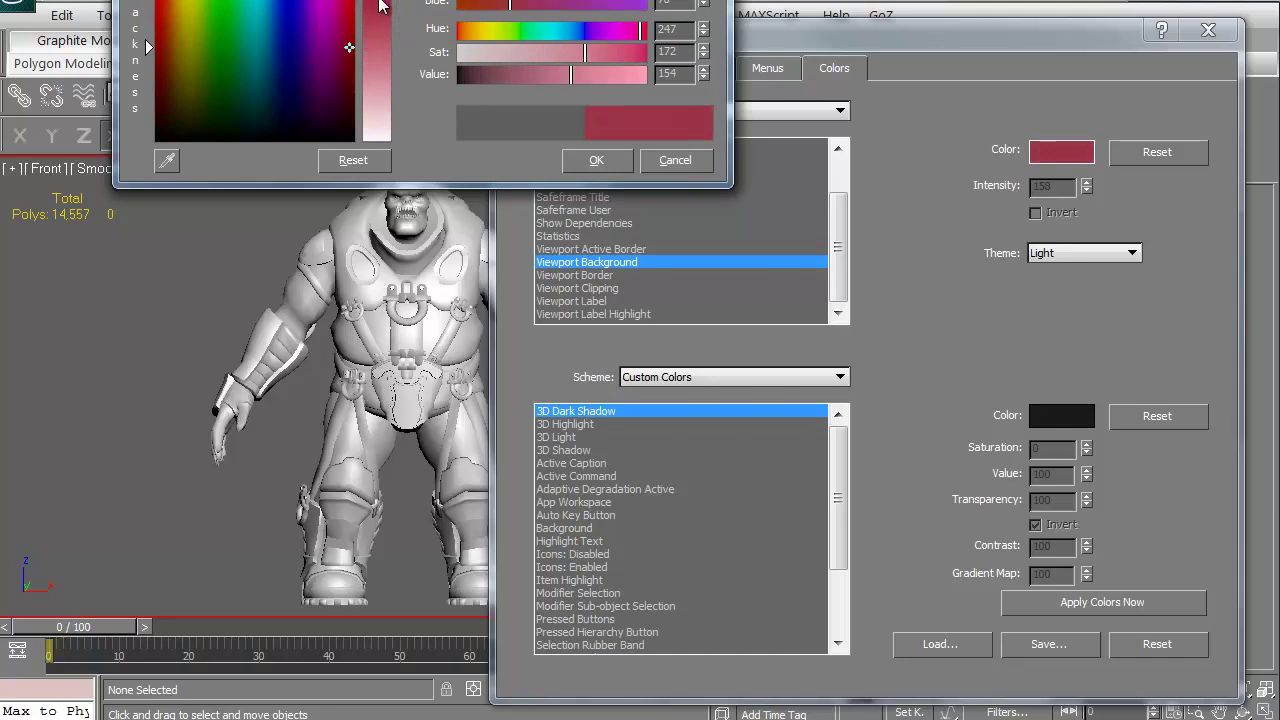
click(585, 162)
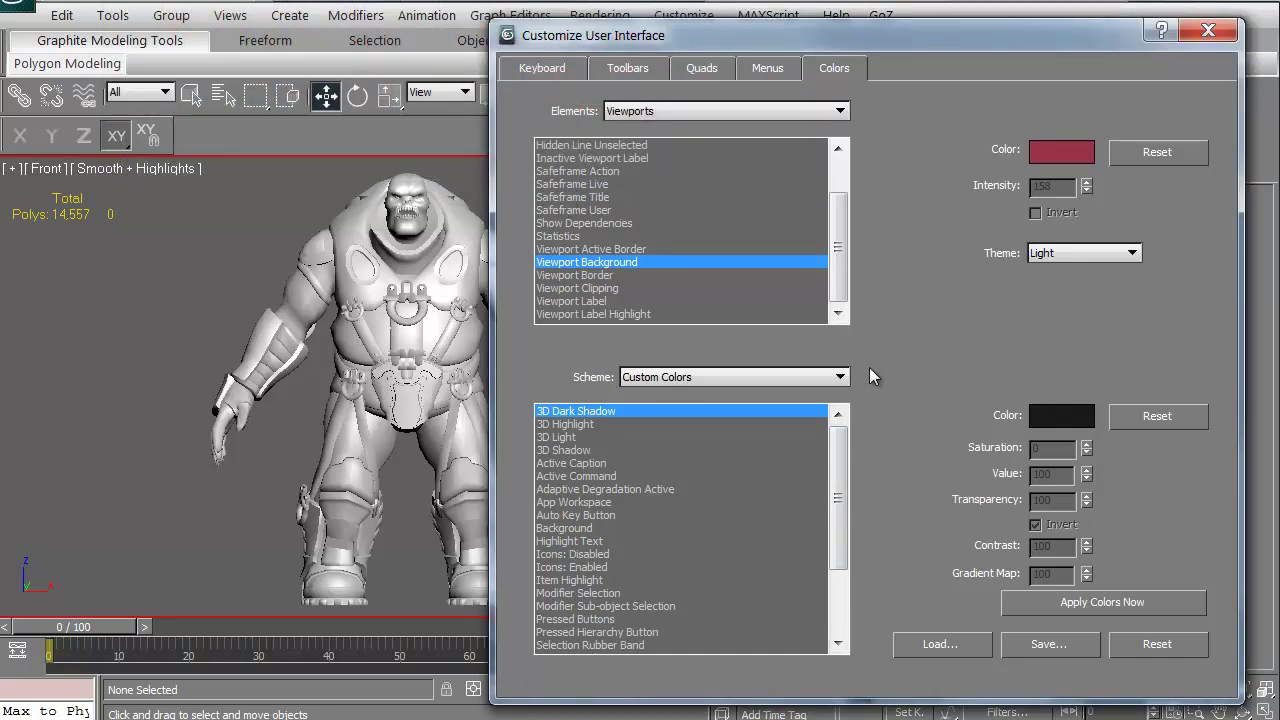
click(1208, 31)
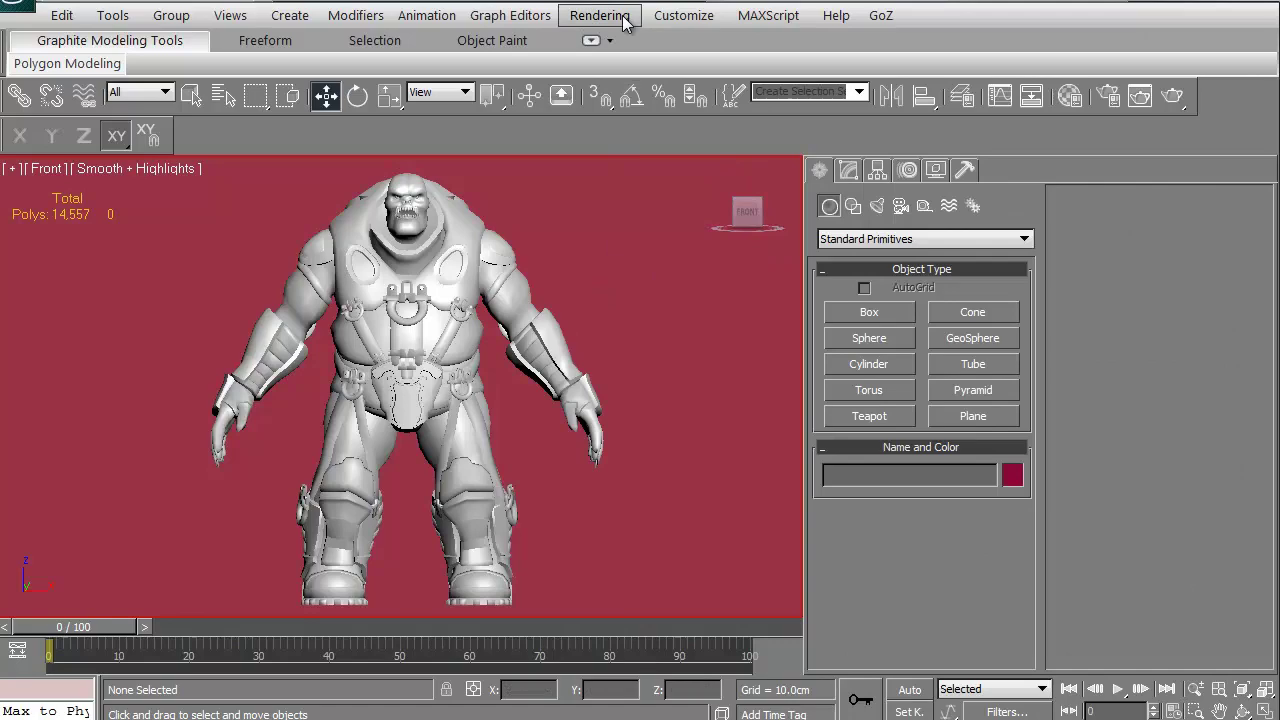
Reopen the interface color customization and set the Viewport Background to a neutral grey with saturation 0 and value 148
click(682, 17)
click(700, 43)
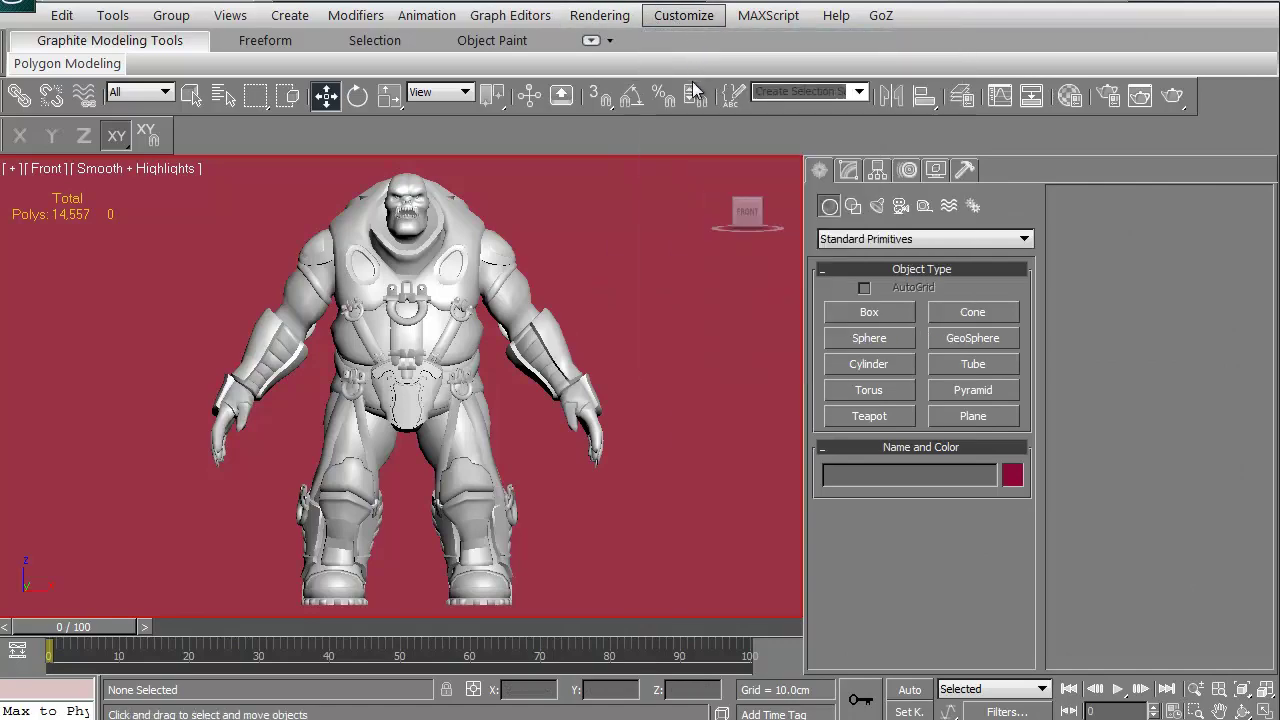
scroll(578, 197, down, 2)
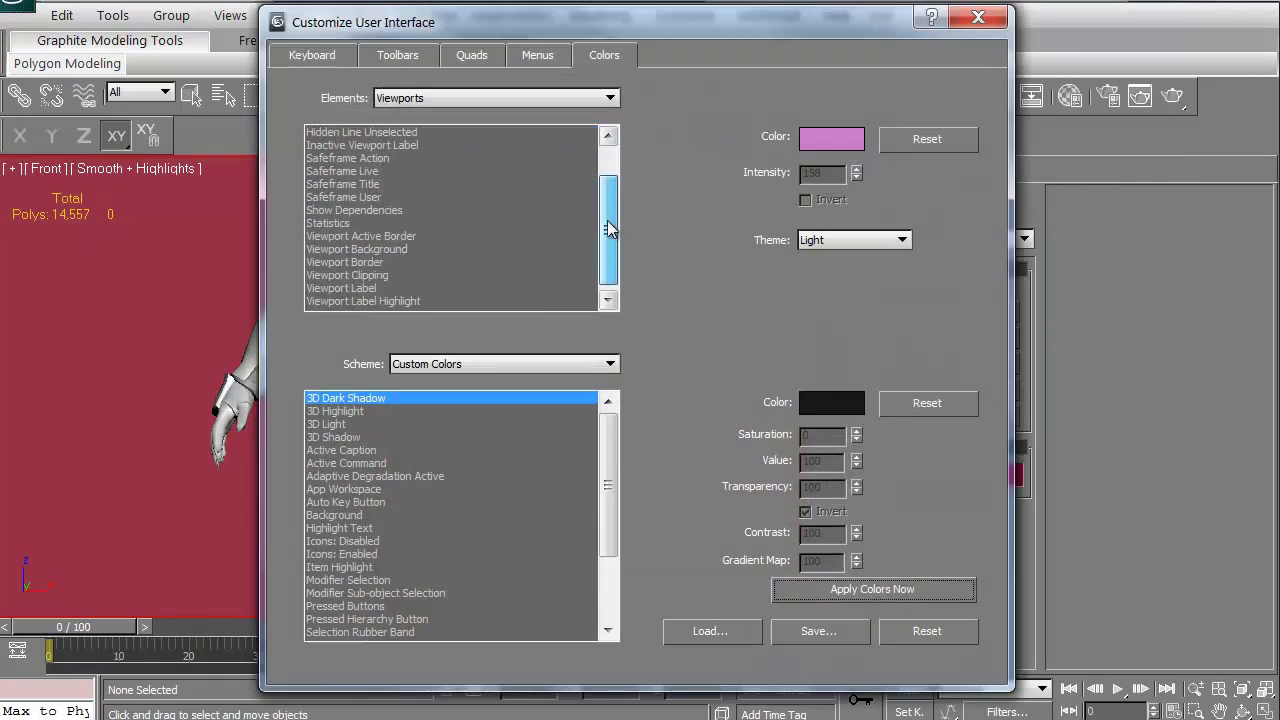
click(402, 236)
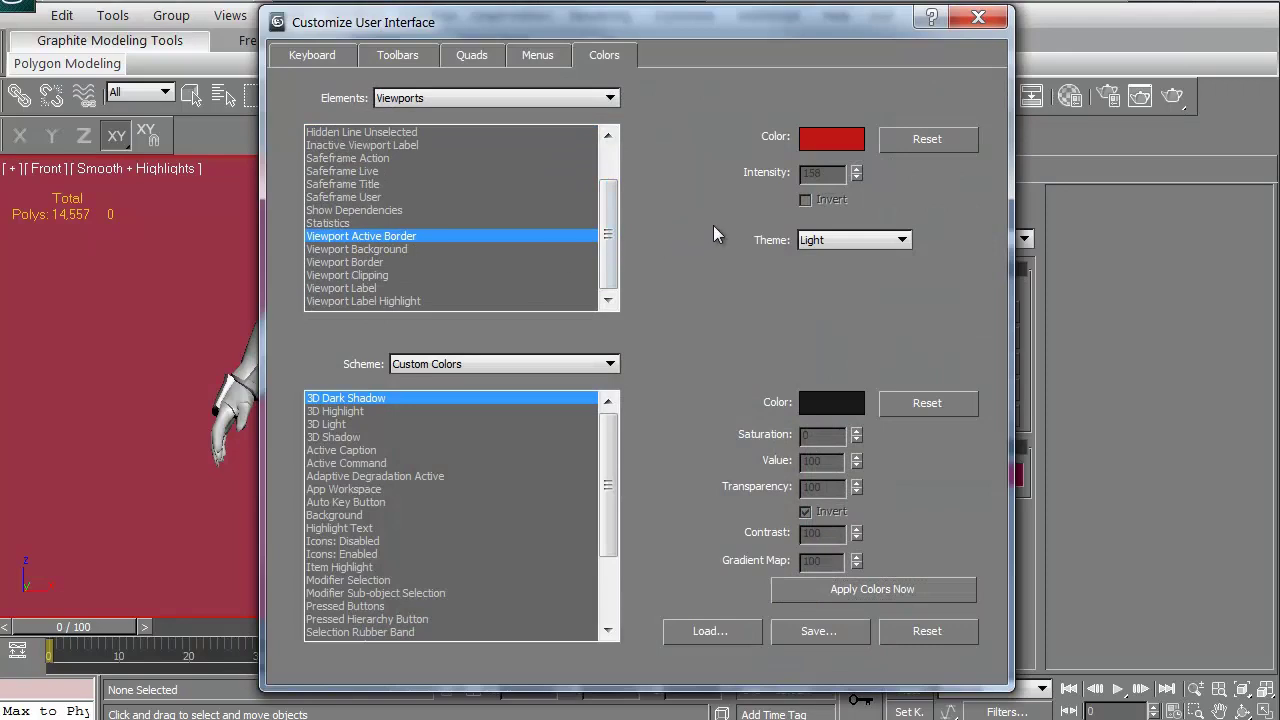
click(390, 249)
click(831, 139)
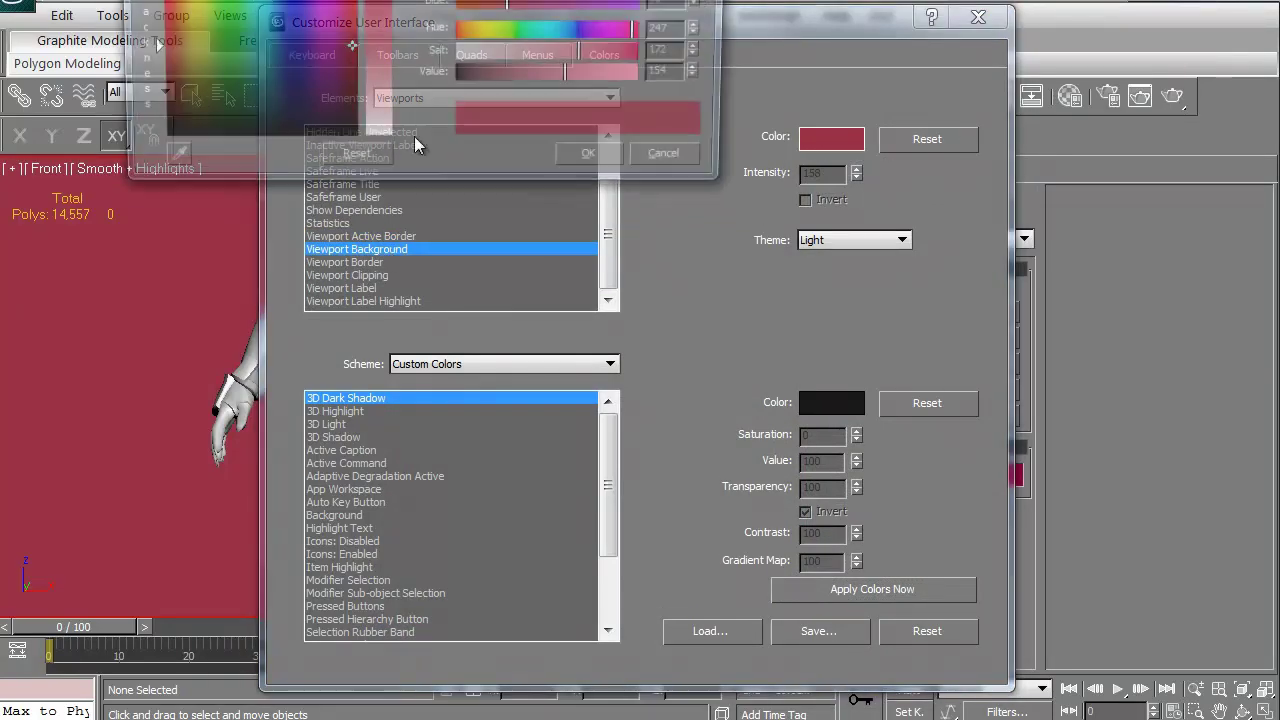
drag(292, 44, 274, 117)
drag(373, 22, 384, 118)
drag(276, 117, 290, 143)
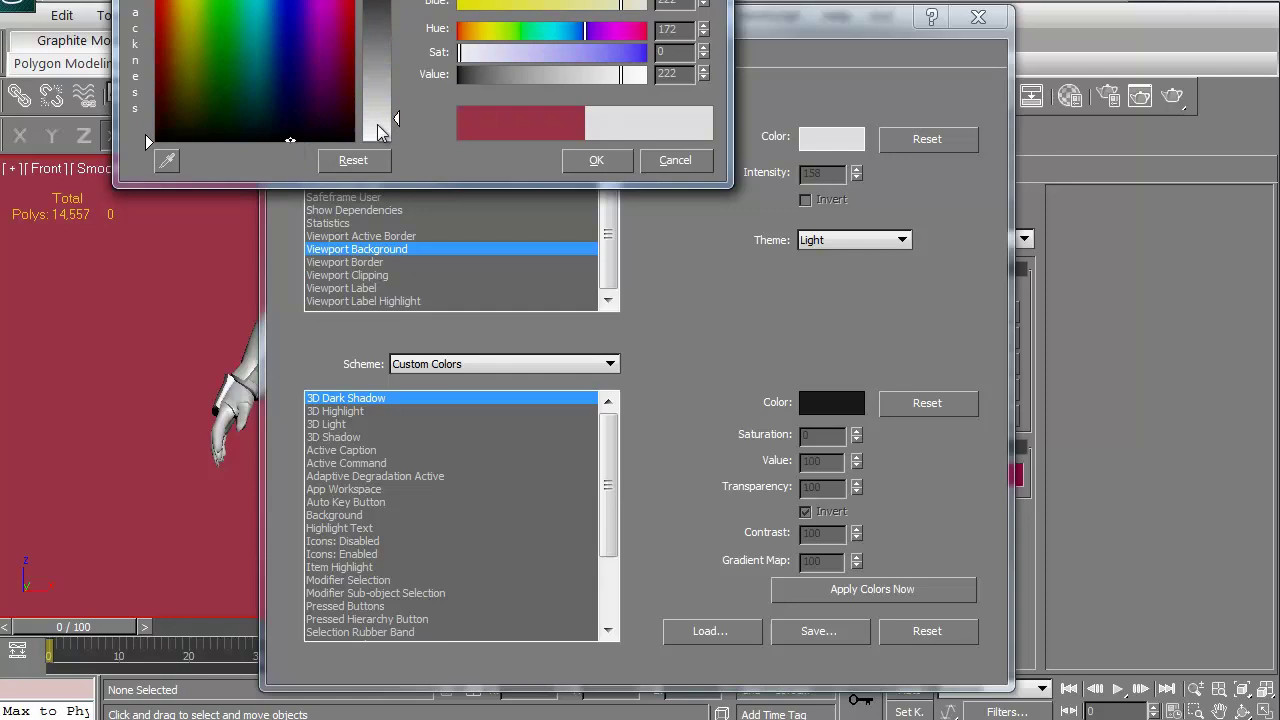
drag(386, 128, 392, 66)
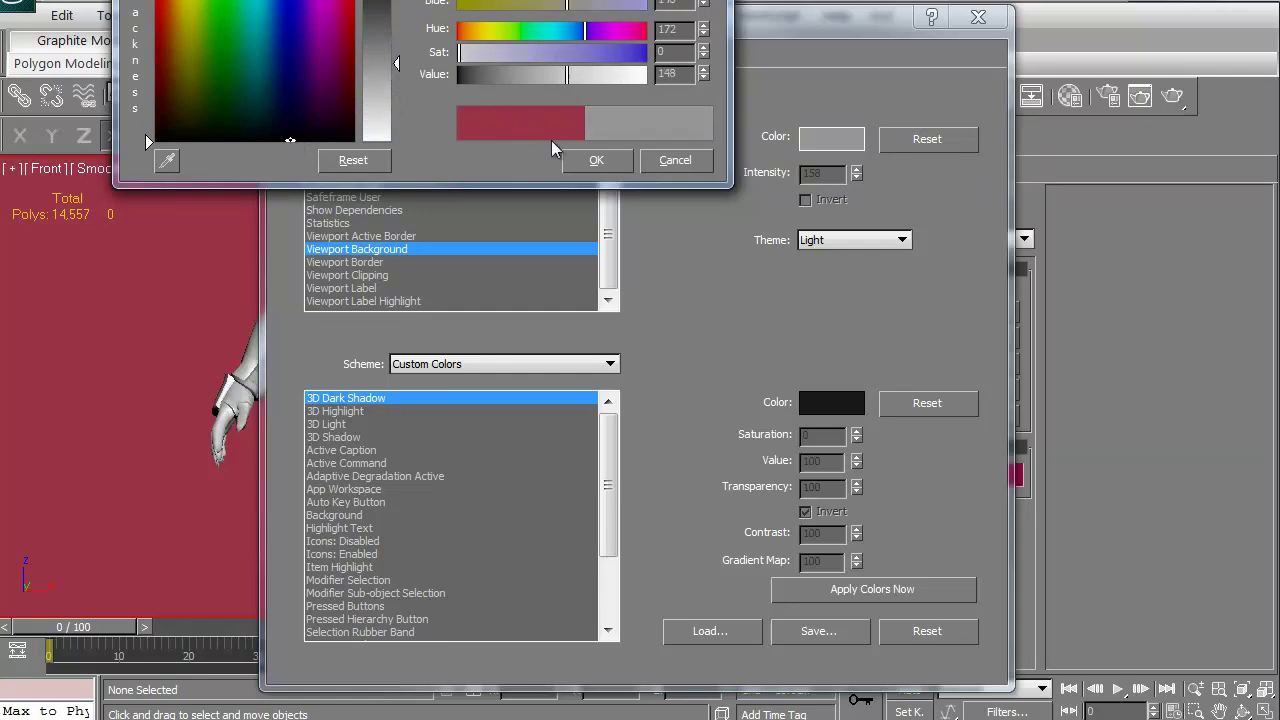
click(583, 158)
click(978, 16)
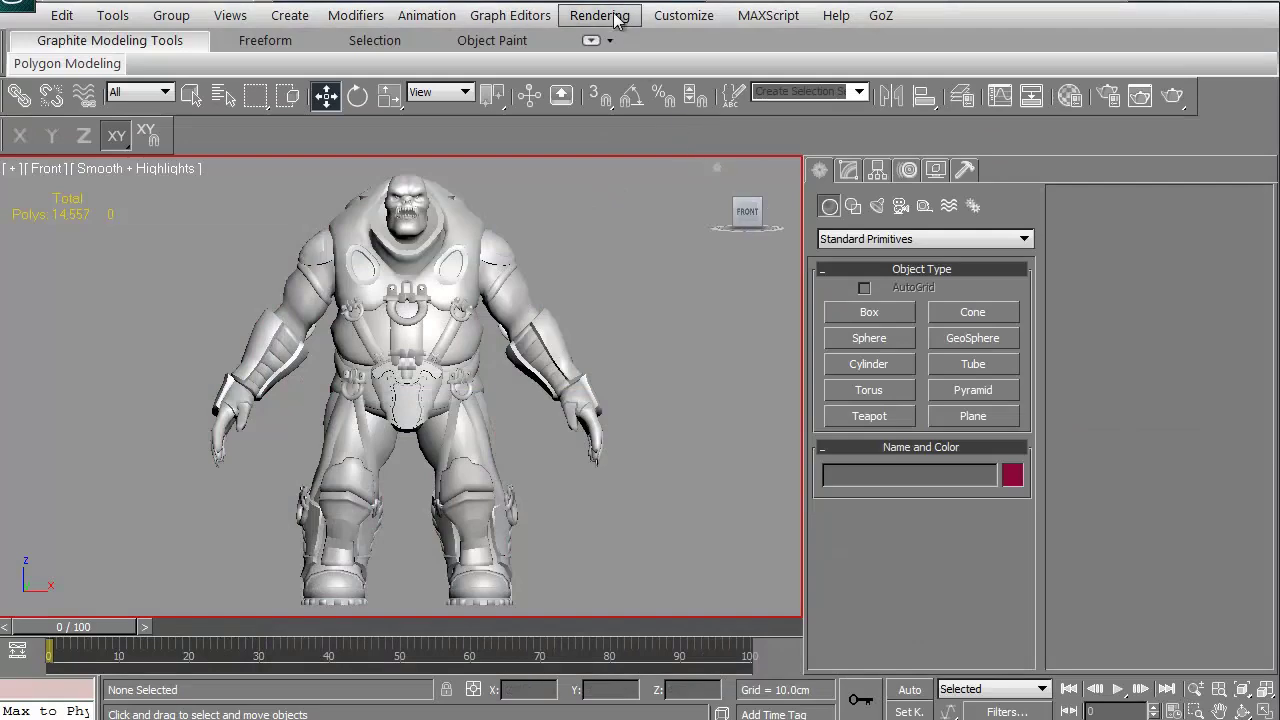
Reopen the interface color customization, darken the Viewport Background to a grey with value 104, and close the customization
click(677, 16)
click(697, 46)
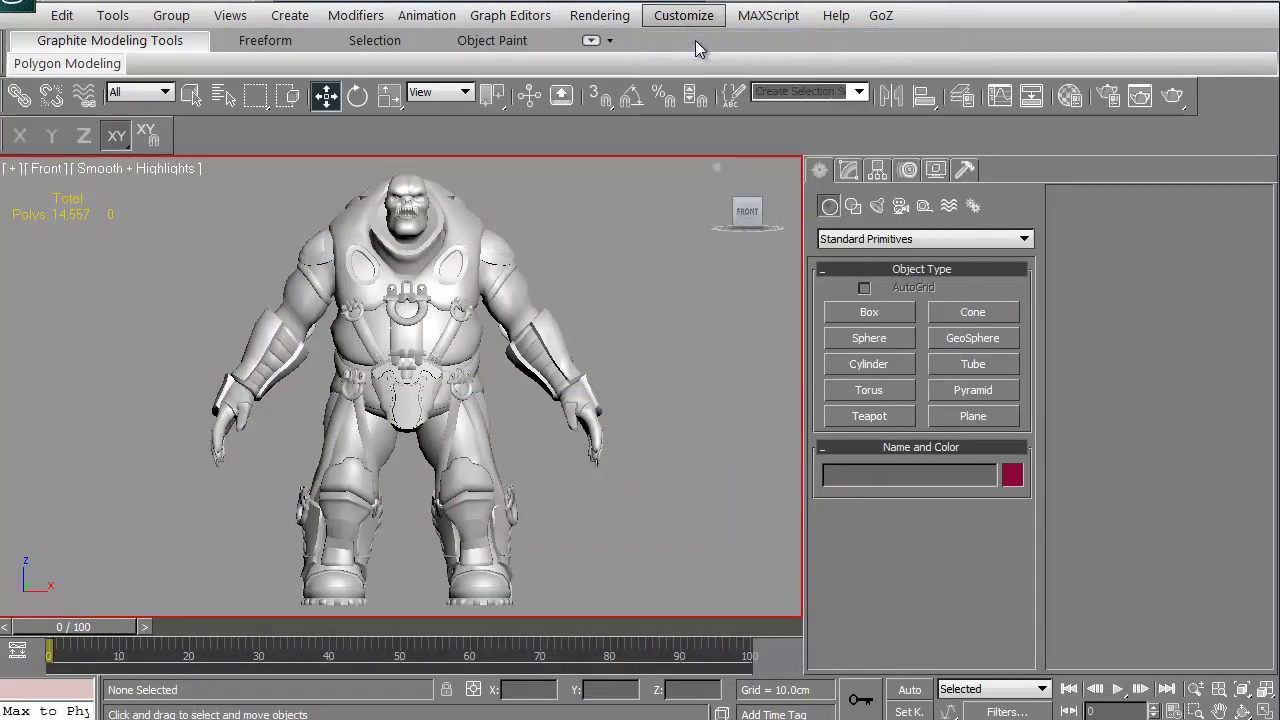
scroll(592, 175, down, 2)
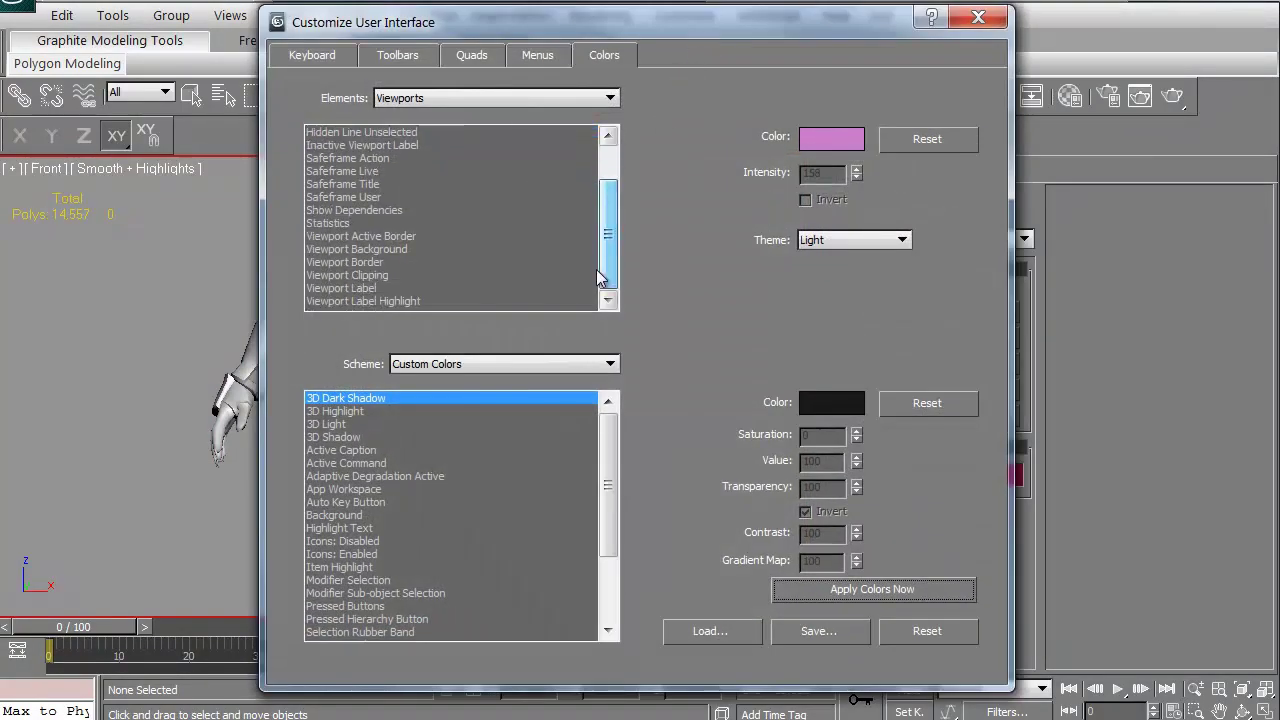
click(392, 249)
click(844, 141)
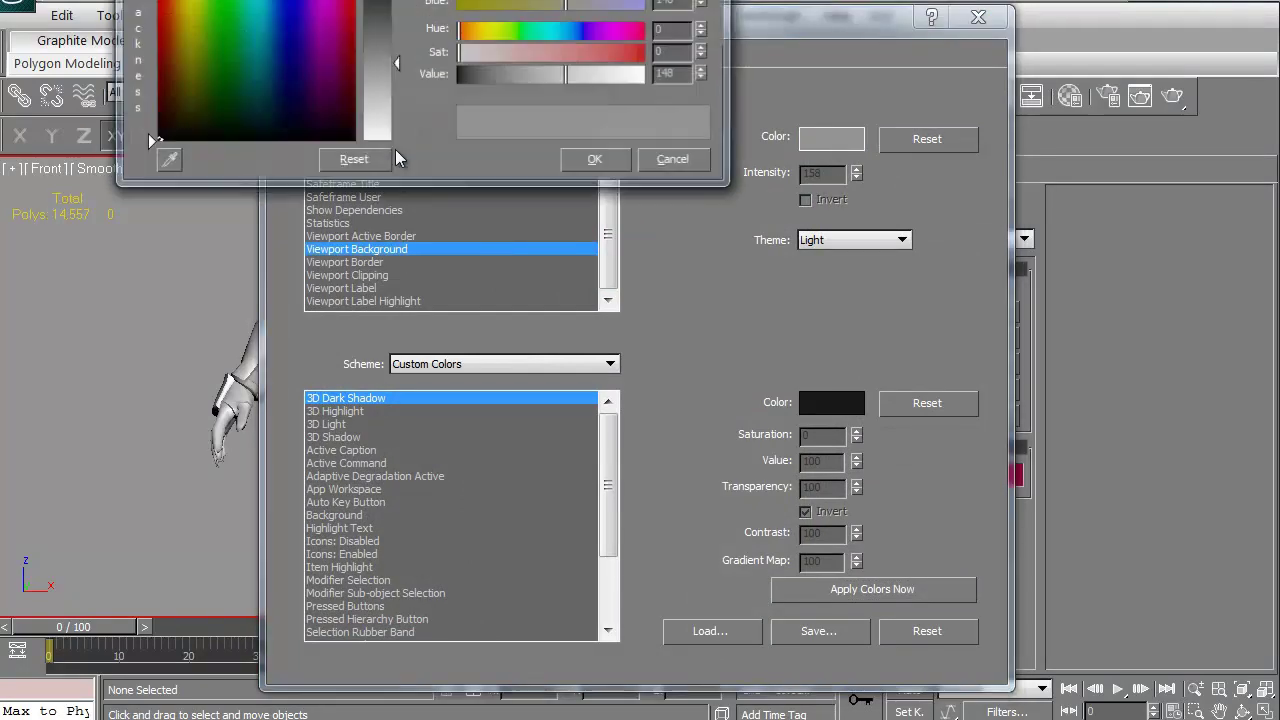
drag(395, 149, 396, 31)
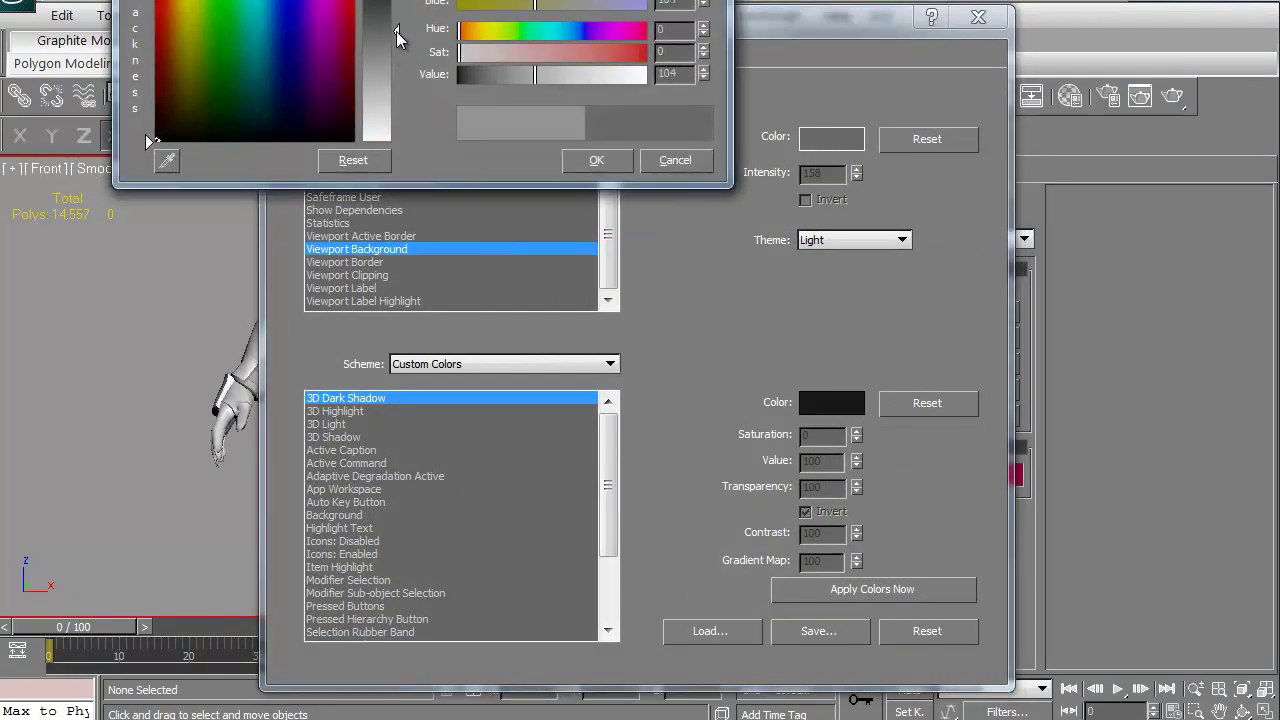
click(595, 162)
click(975, 19)
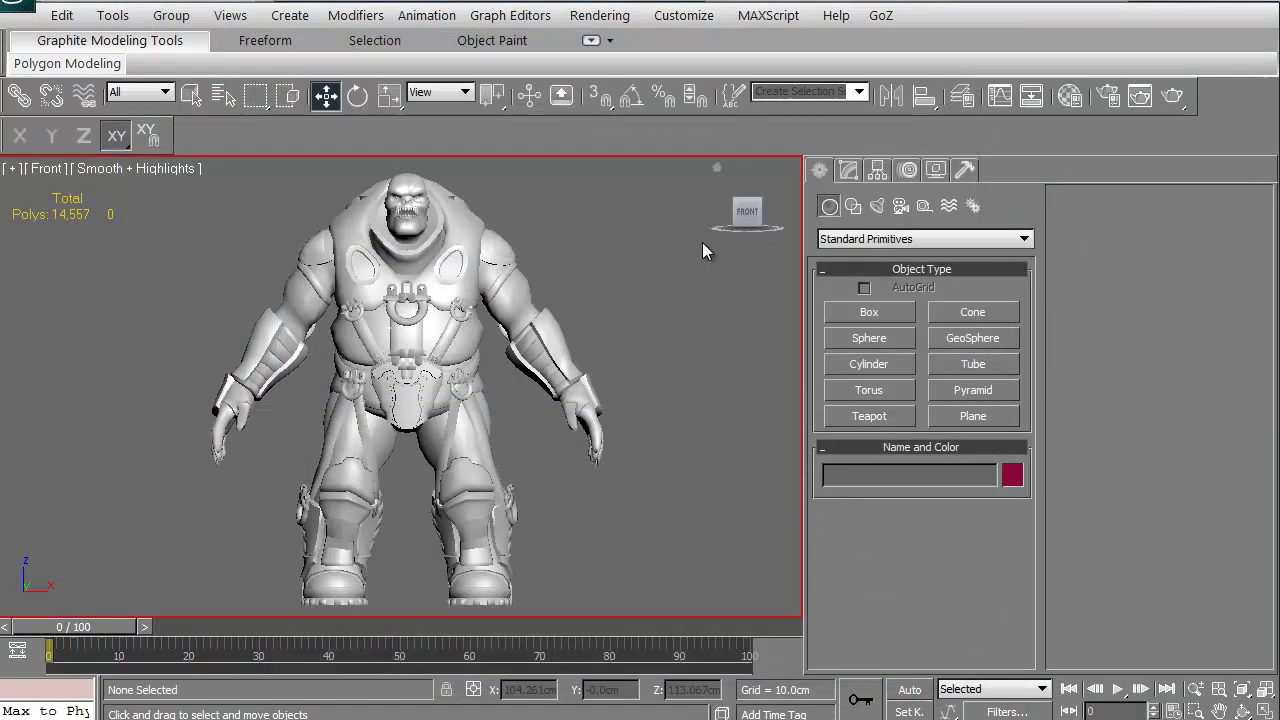
Reopen the interface color customization and look at the file dialogs for loading and saving .clr color files
click(684, 16)
click(700, 41)
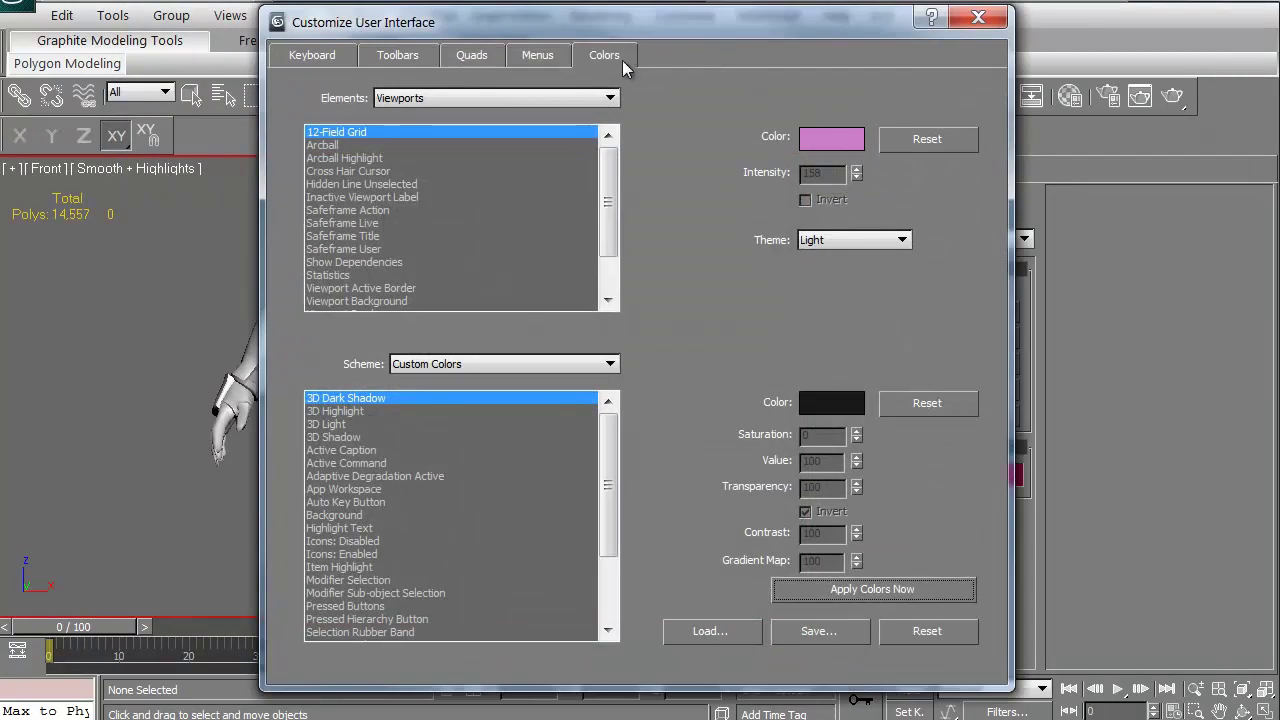
click(706, 631)
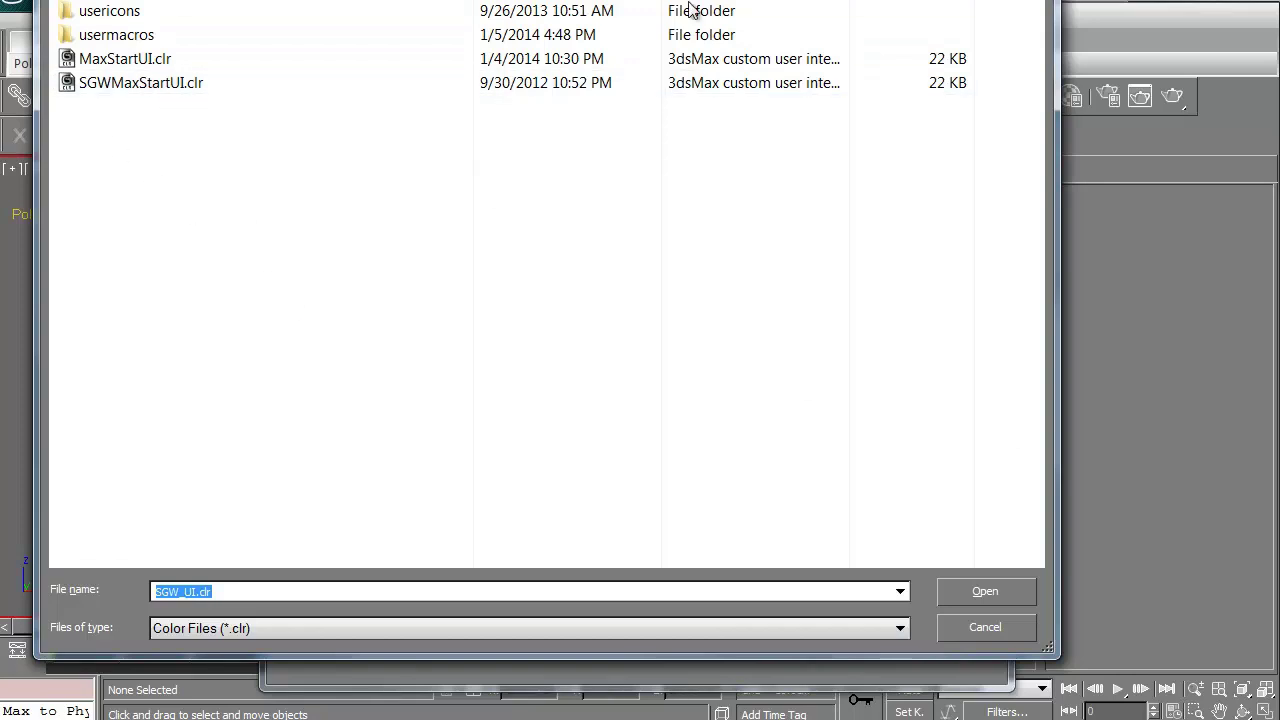
key(Return)
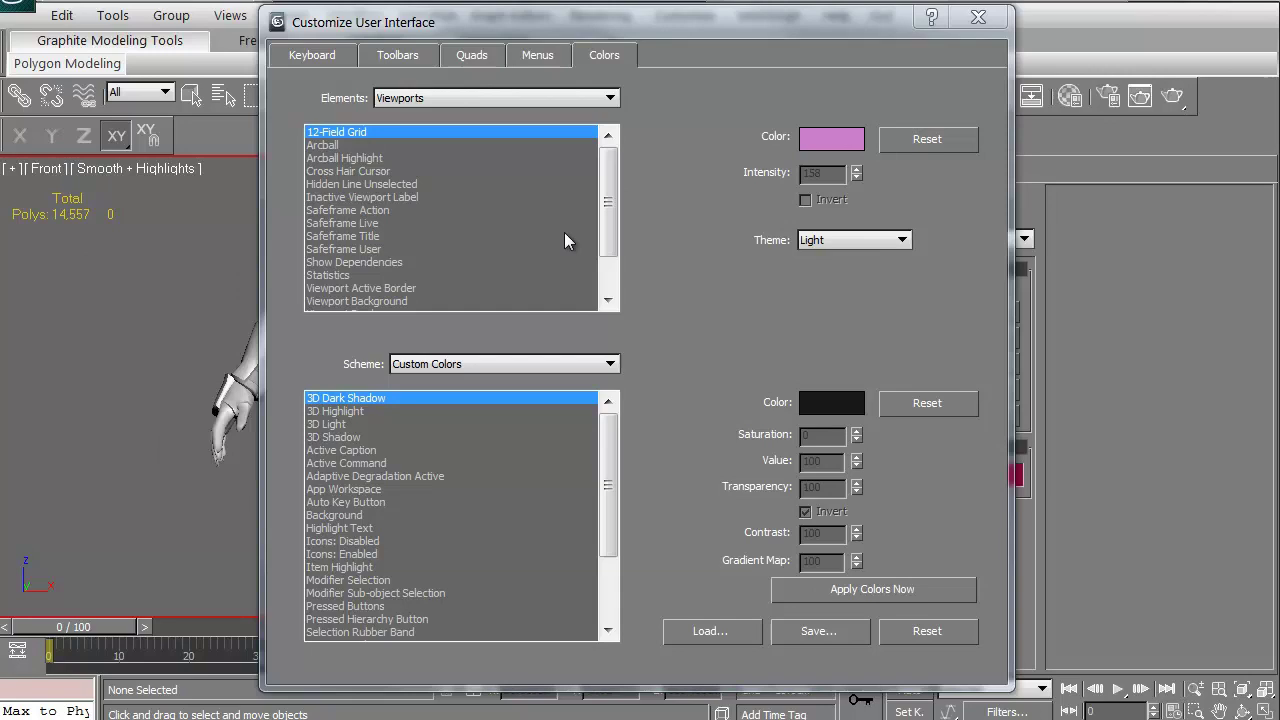
click(818, 631)
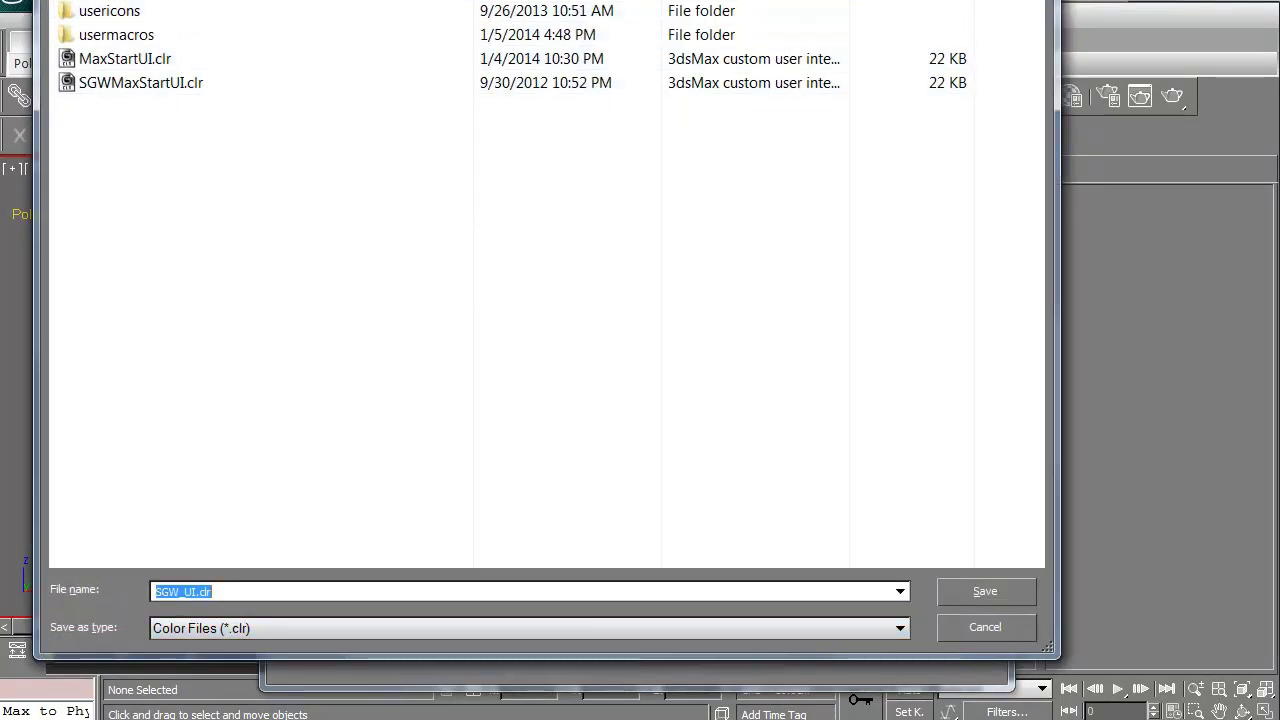
drag(184, 0, 192, 2)
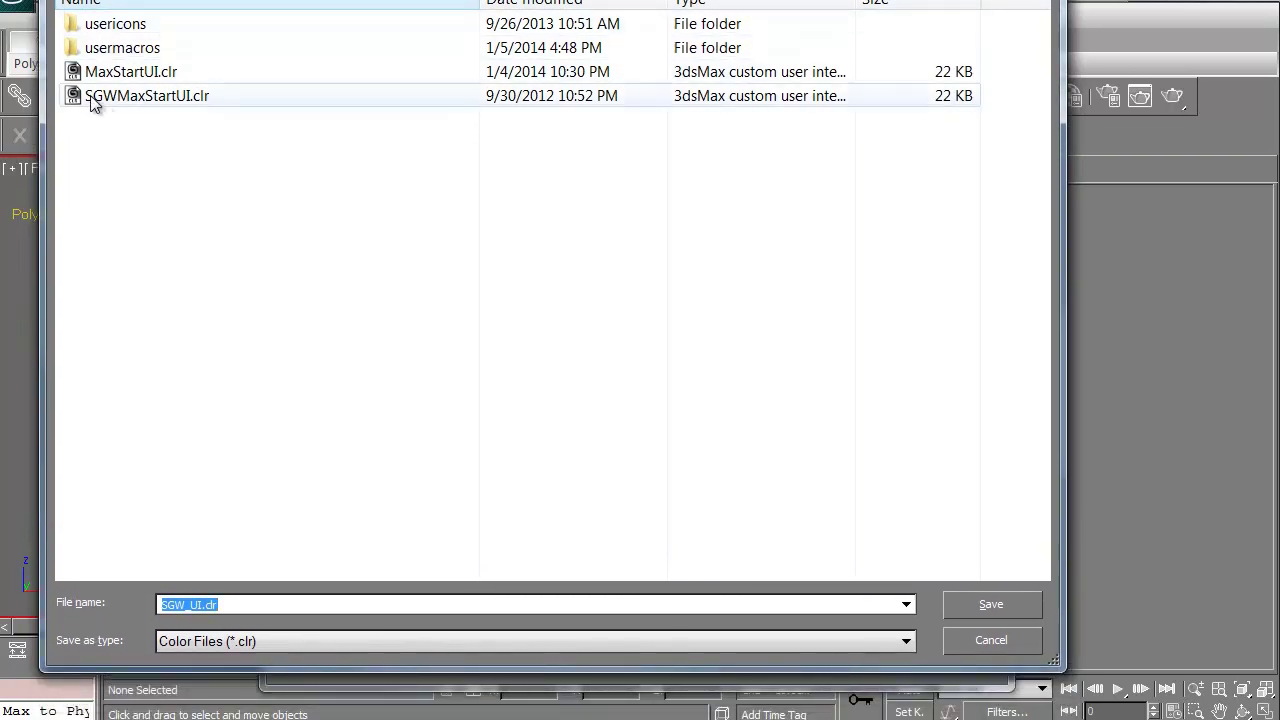
key(Return)
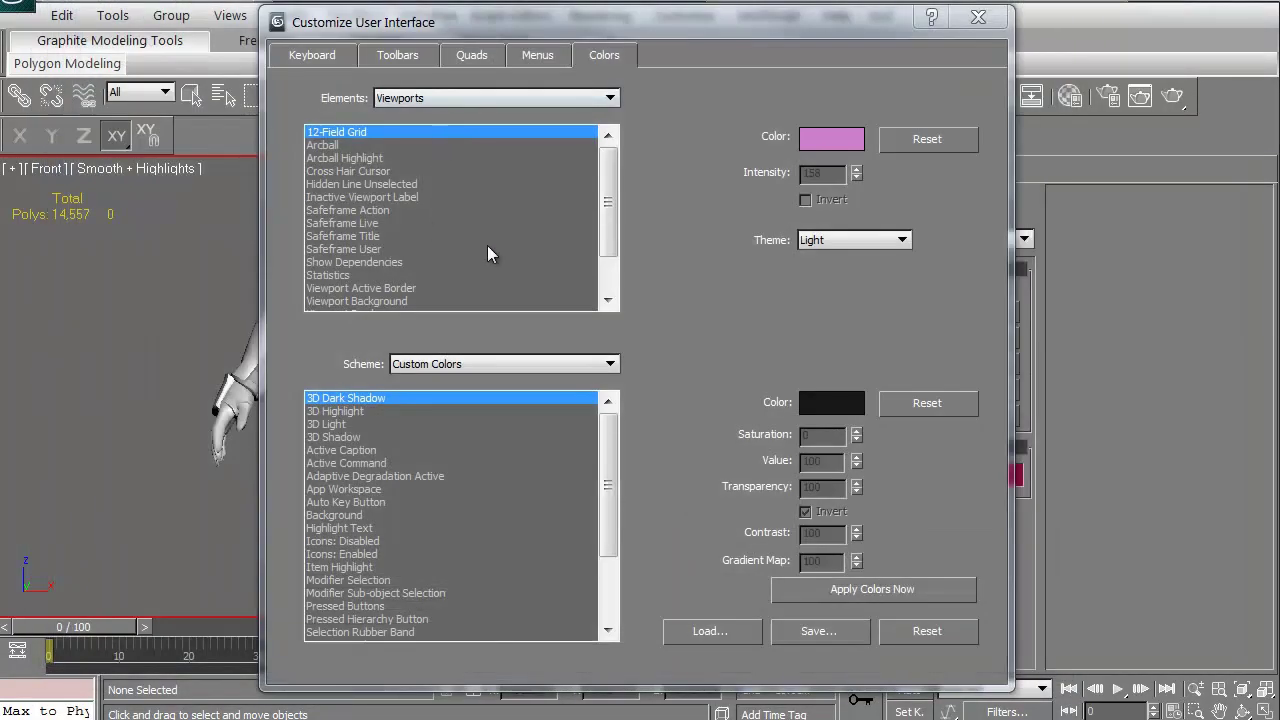
Set the viewport Statistics color to bright green with hue 101, saturation 230 and value 252, and close the customization
click(345, 146)
click(364, 172)
click(370, 210)
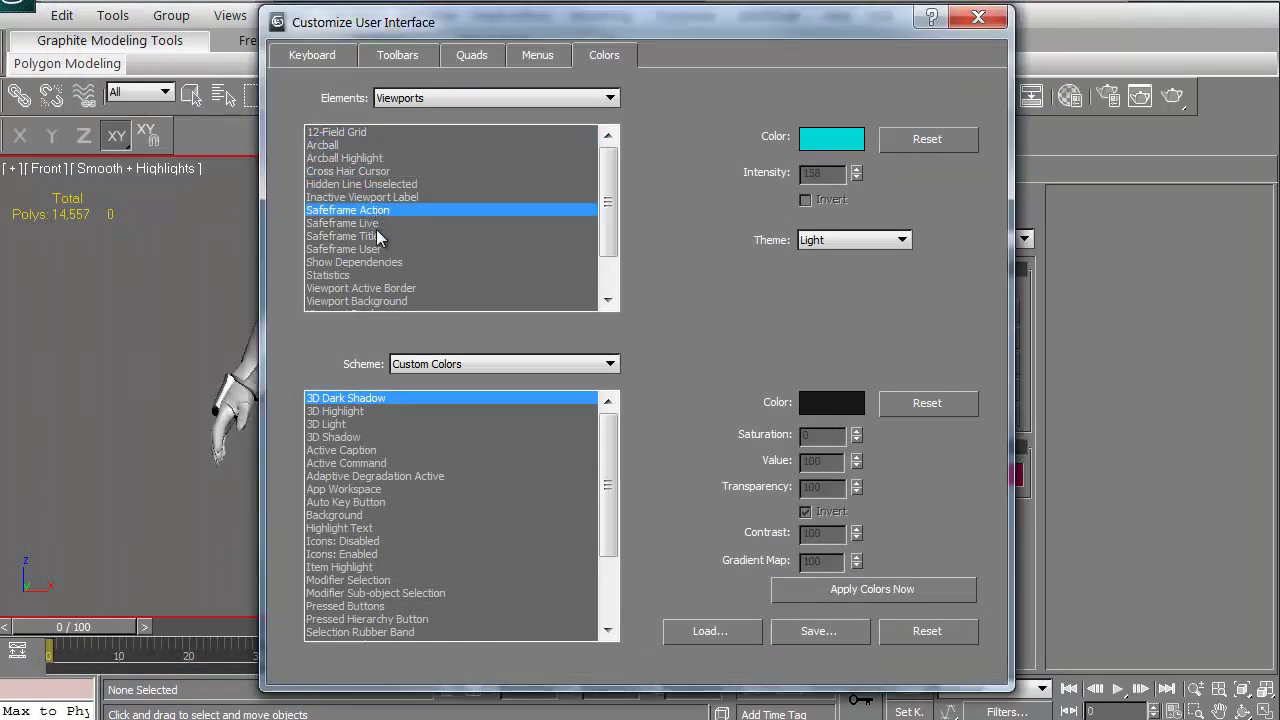
click(377, 236)
click(379, 249)
drag(608, 215, 609, 248)
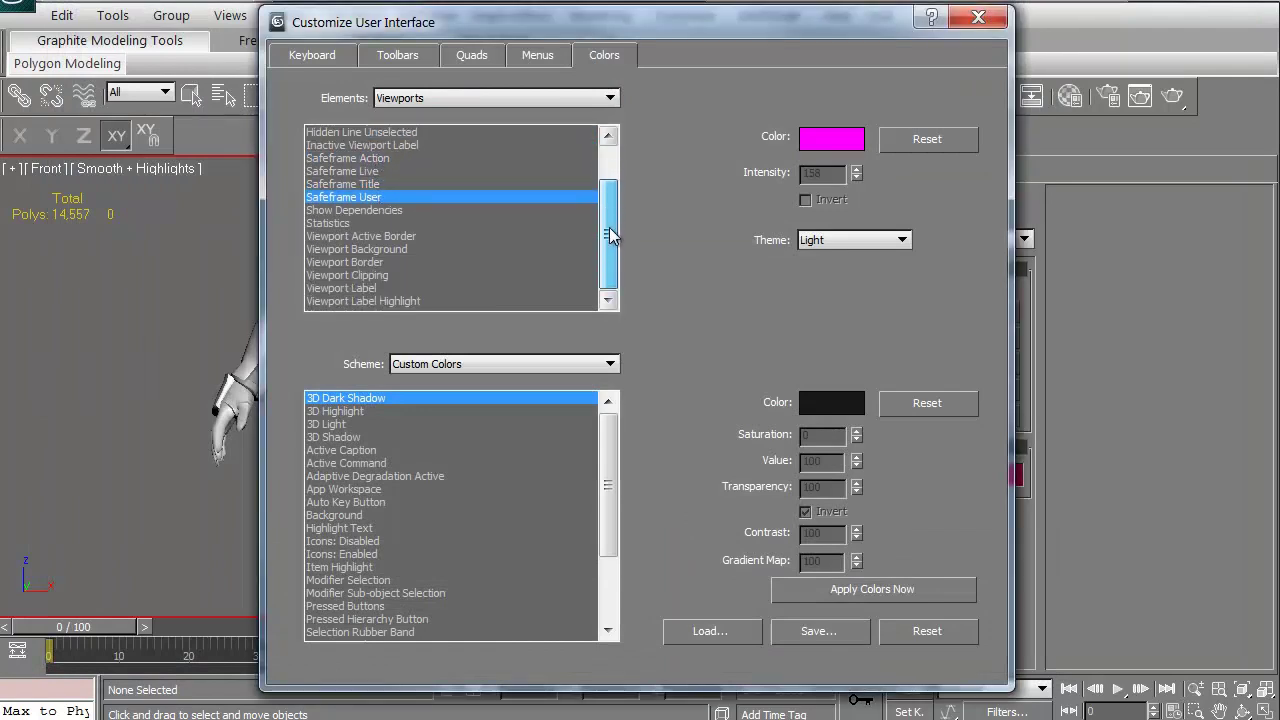
click(358, 222)
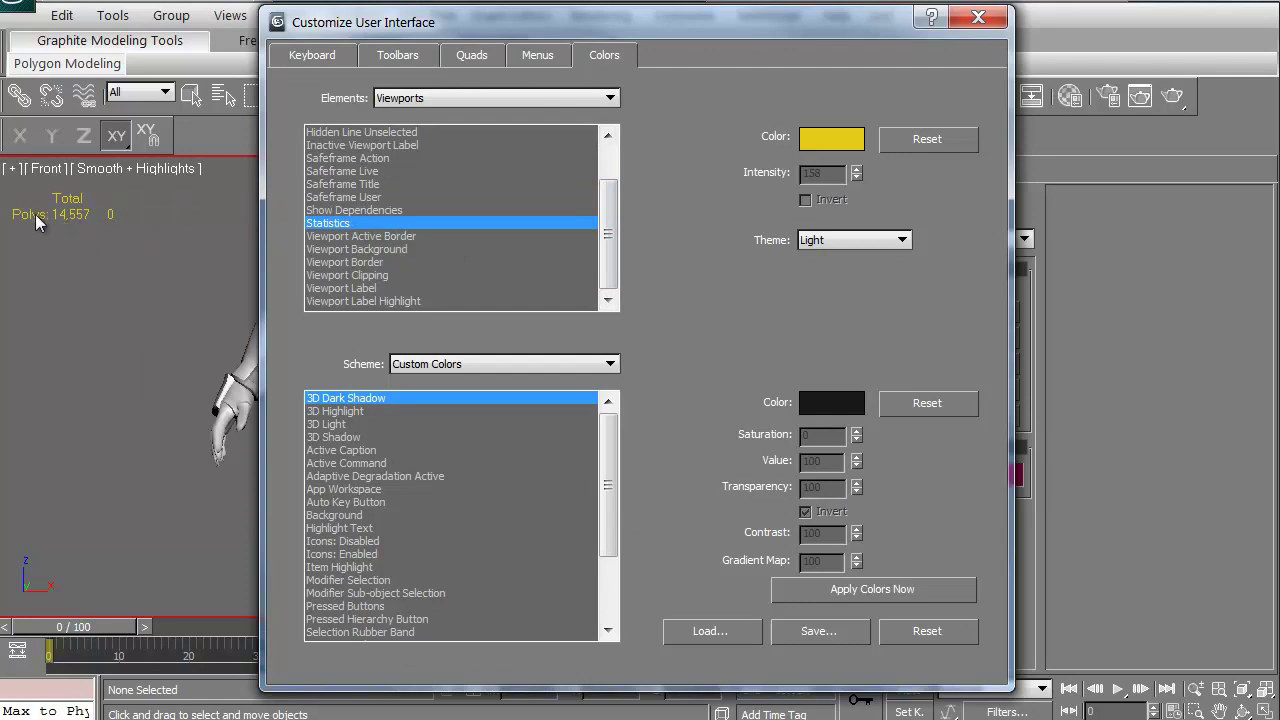
click(828, 141)
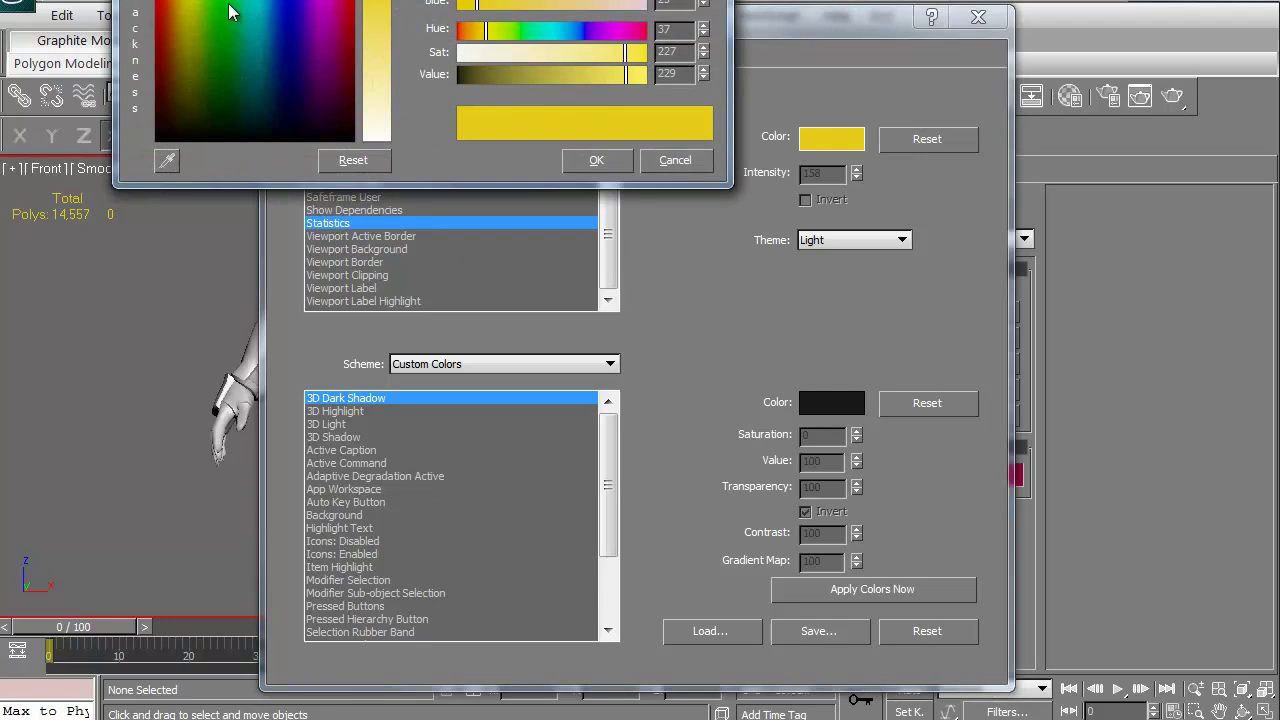
drag(229, 5, 280, 0)
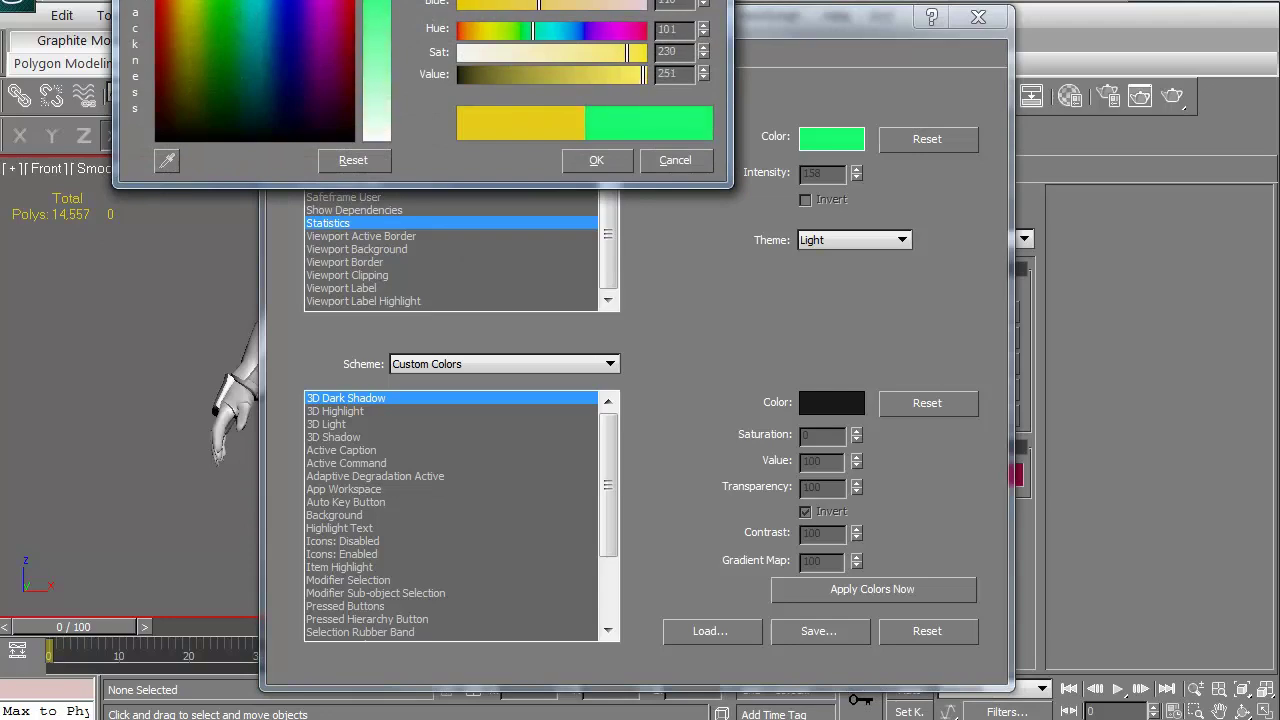
click(584, 156)
click(976, 19)
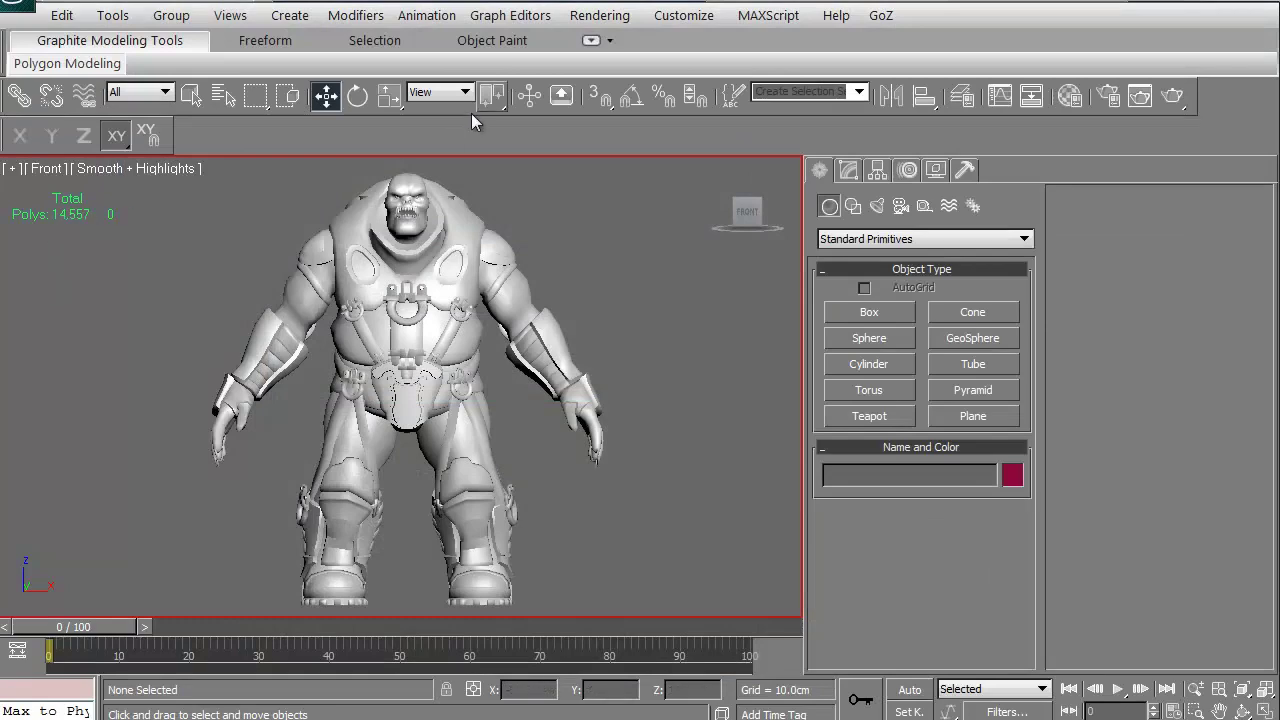
Reopen the interface color customization, set the viewport Statistics color to bright yellow, and close the customization
click(690, 16)
click(731, 44)
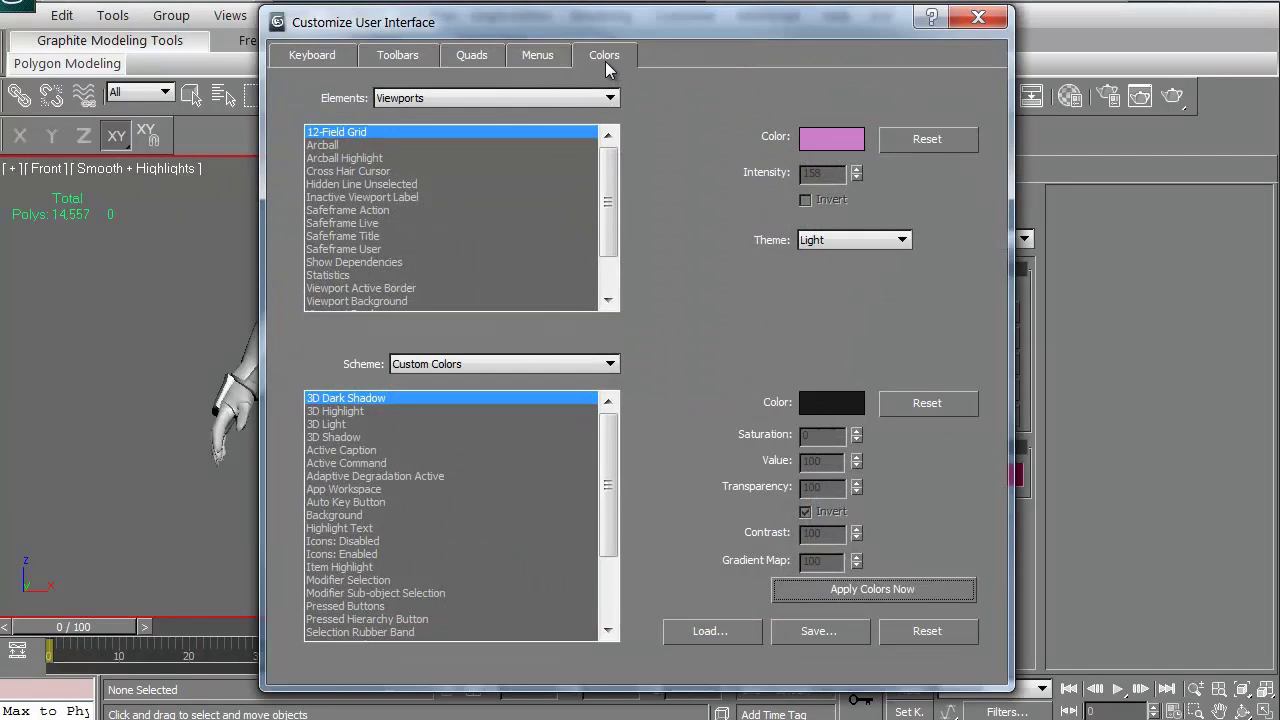
drag(608, 214, 608, 249)
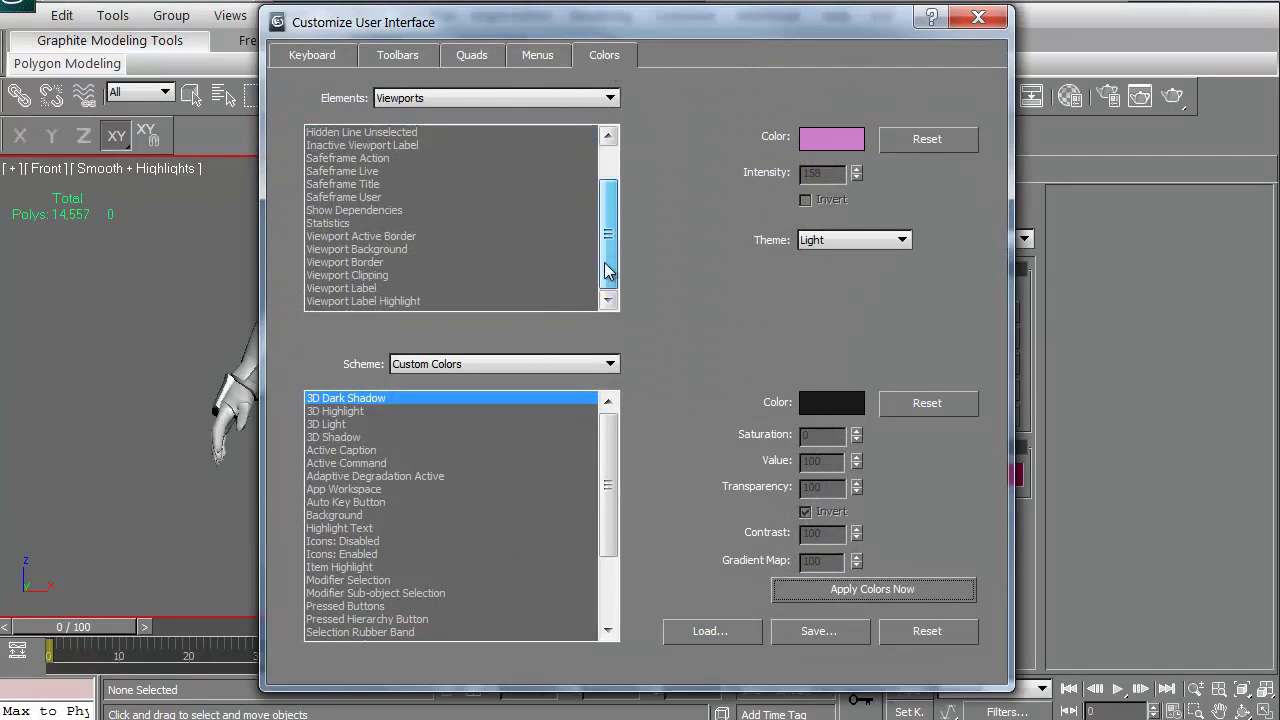
click(381, 250)
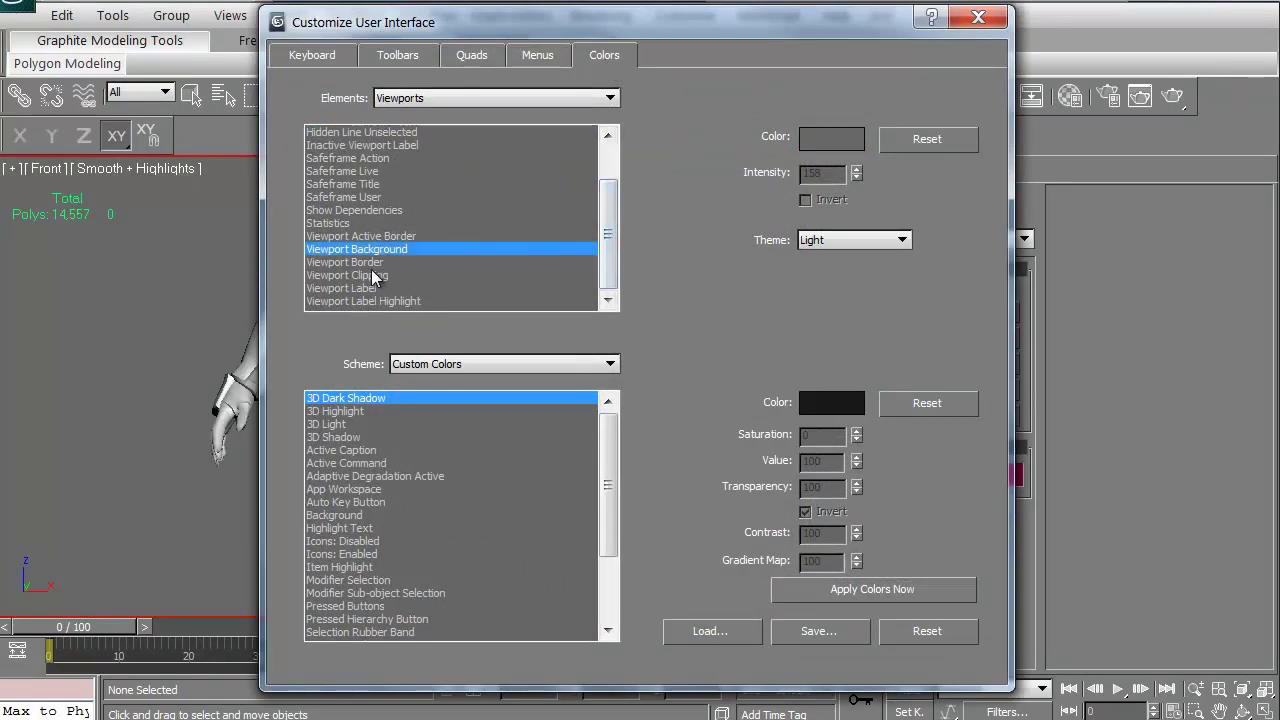
click(347, 223)
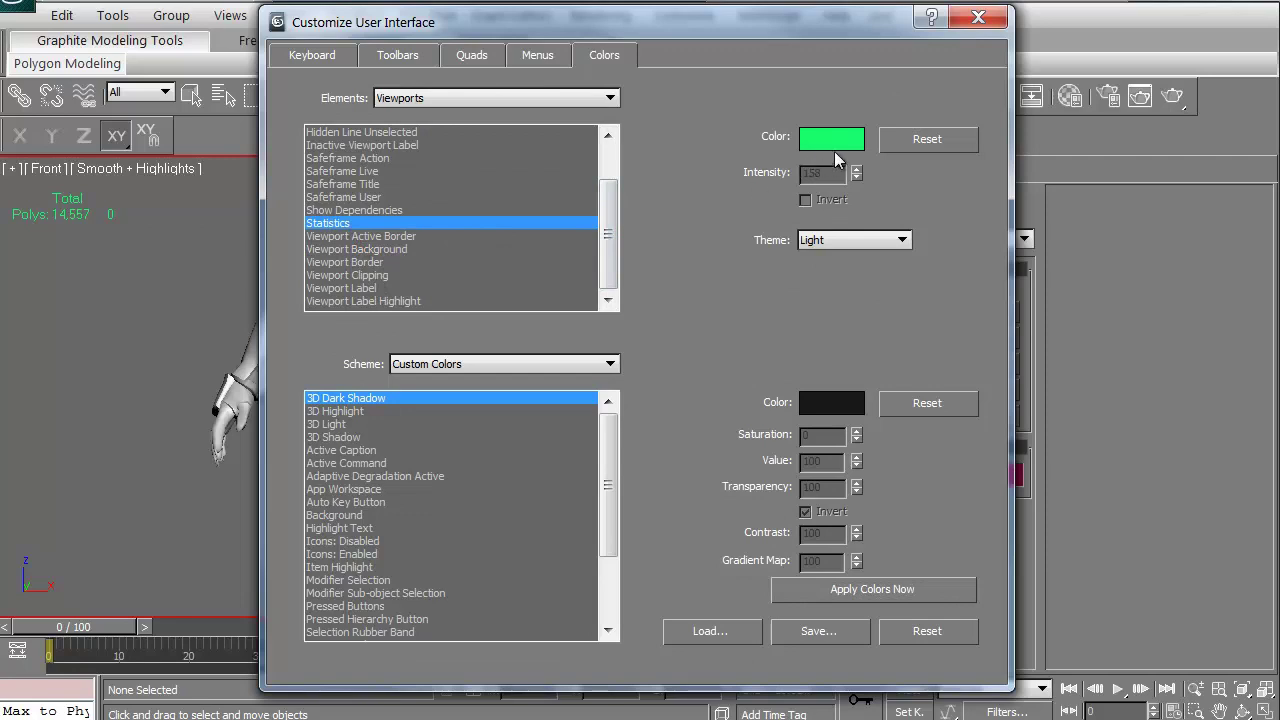
click(900, 138)
click(813, 141)
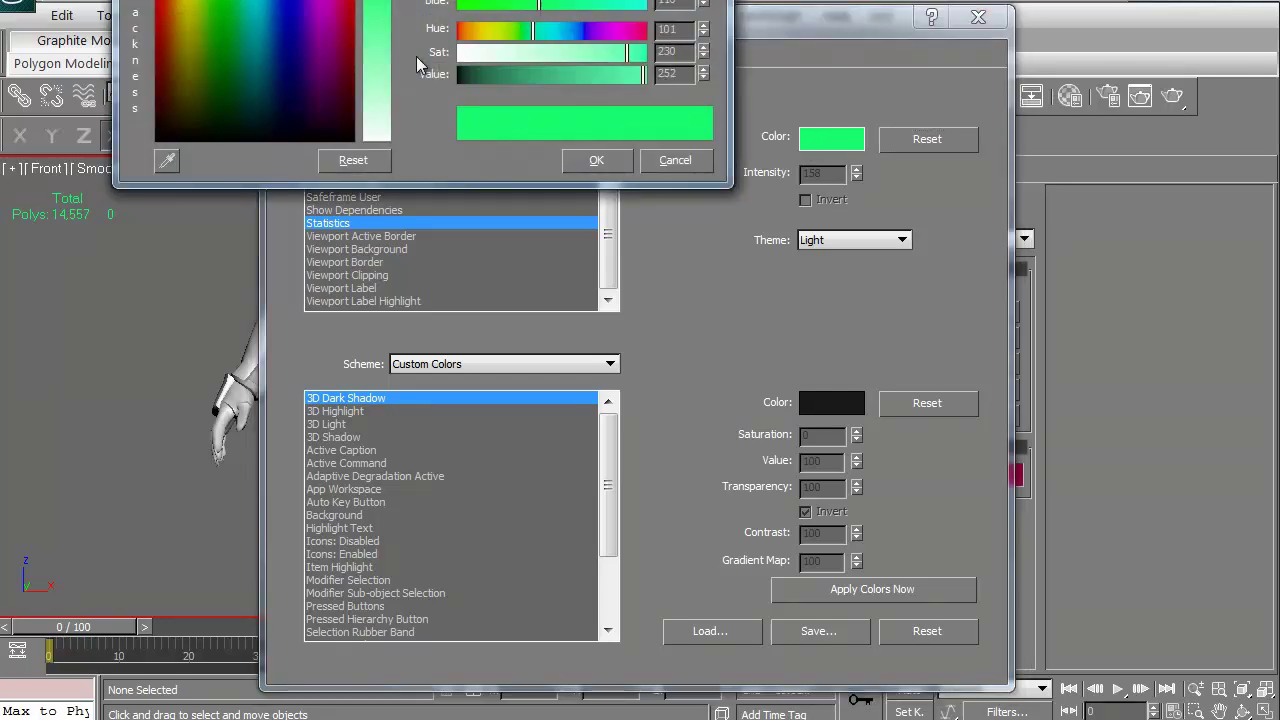
drag(193, 12, 187, 12)
click(600, 160)
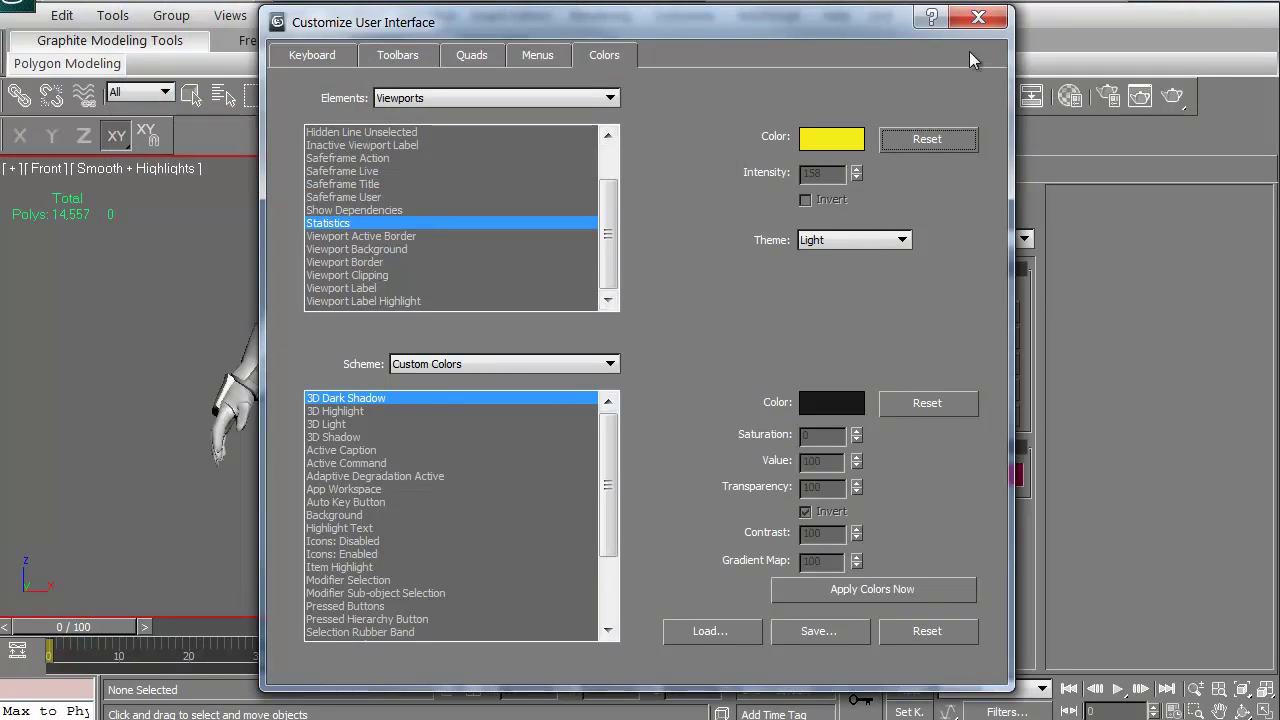
click(978, 16)
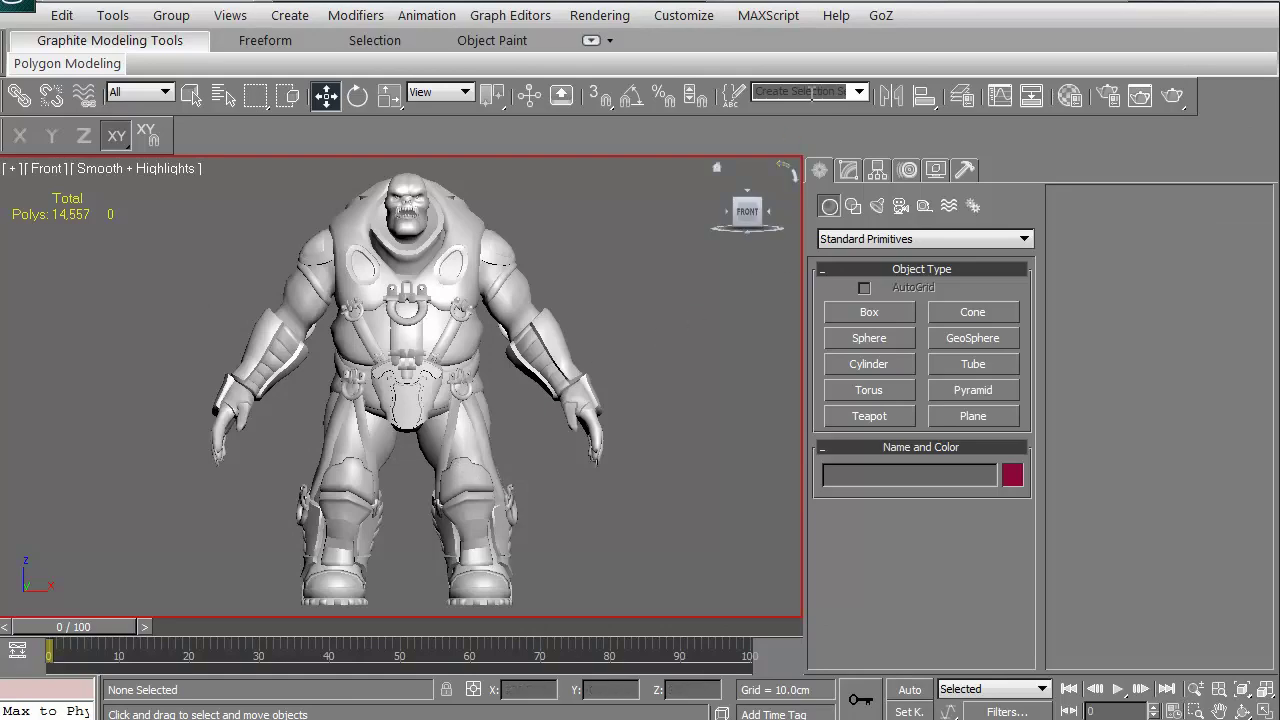
Reopen the interface color customization and review the Safeframe Action, Safeframe Title, Show Dependencies and Statistics colors
click(684, 16)
click(733, 45)
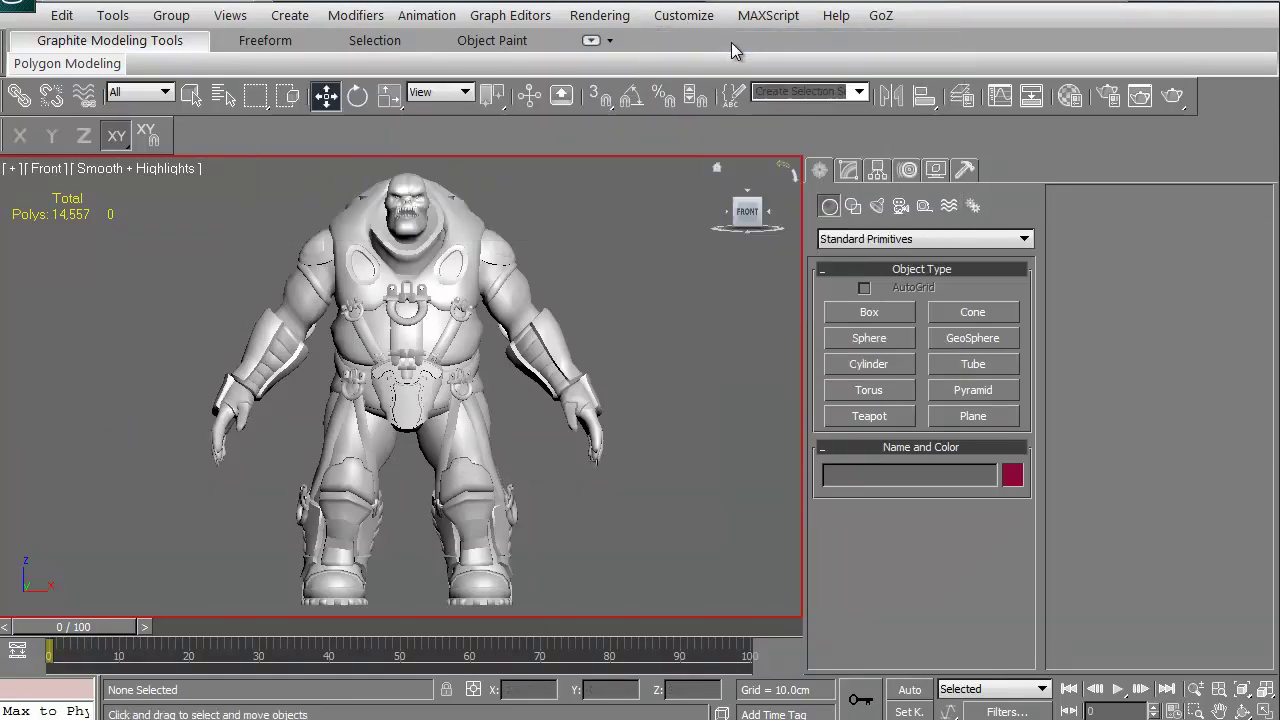
scroll(607, 189, down, 1)
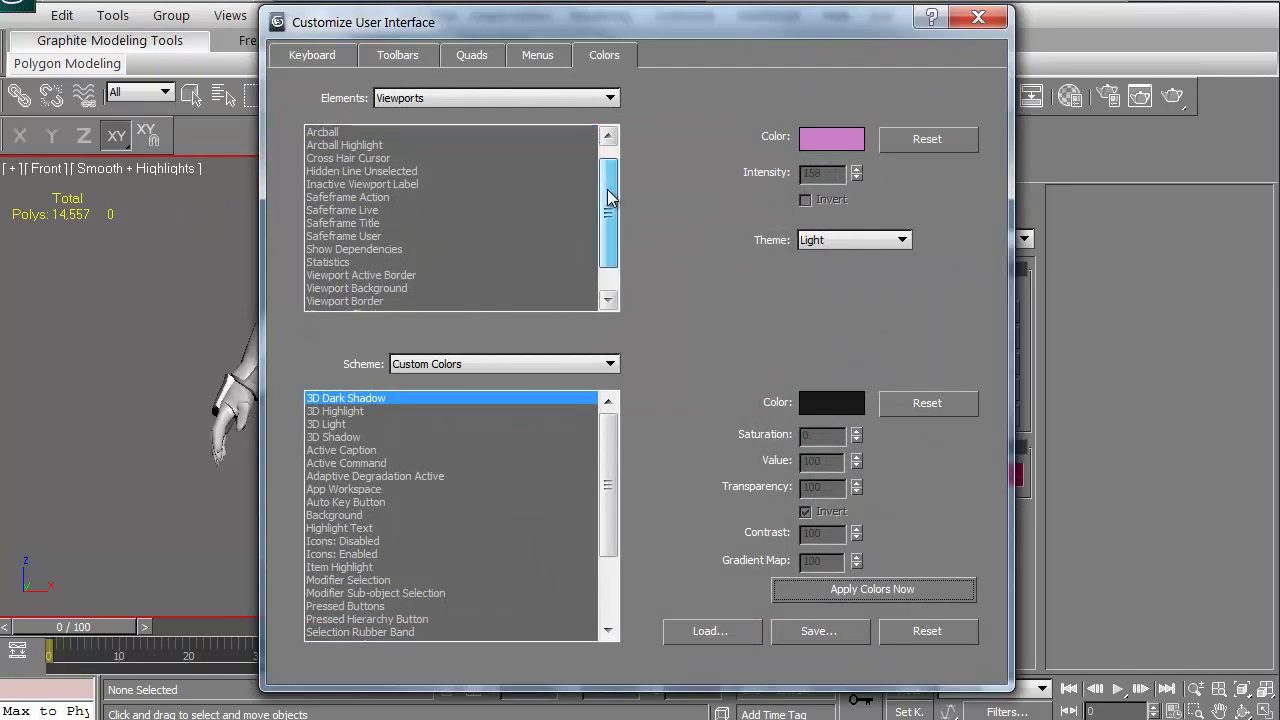
click(348, 197)
click(344, 223)
click(350, 249)
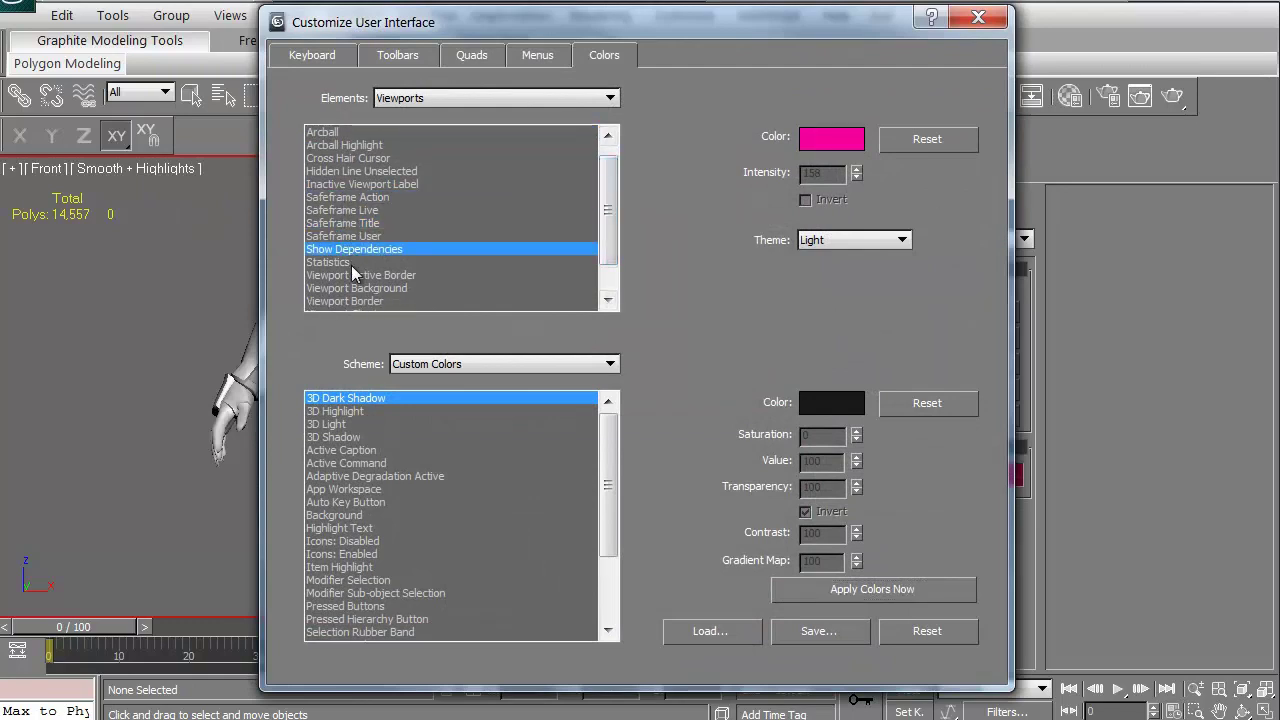
click(352, 262)
Examine the Geometry element colors, including Freeze, and return to the Viewports elements
click(467, 97)
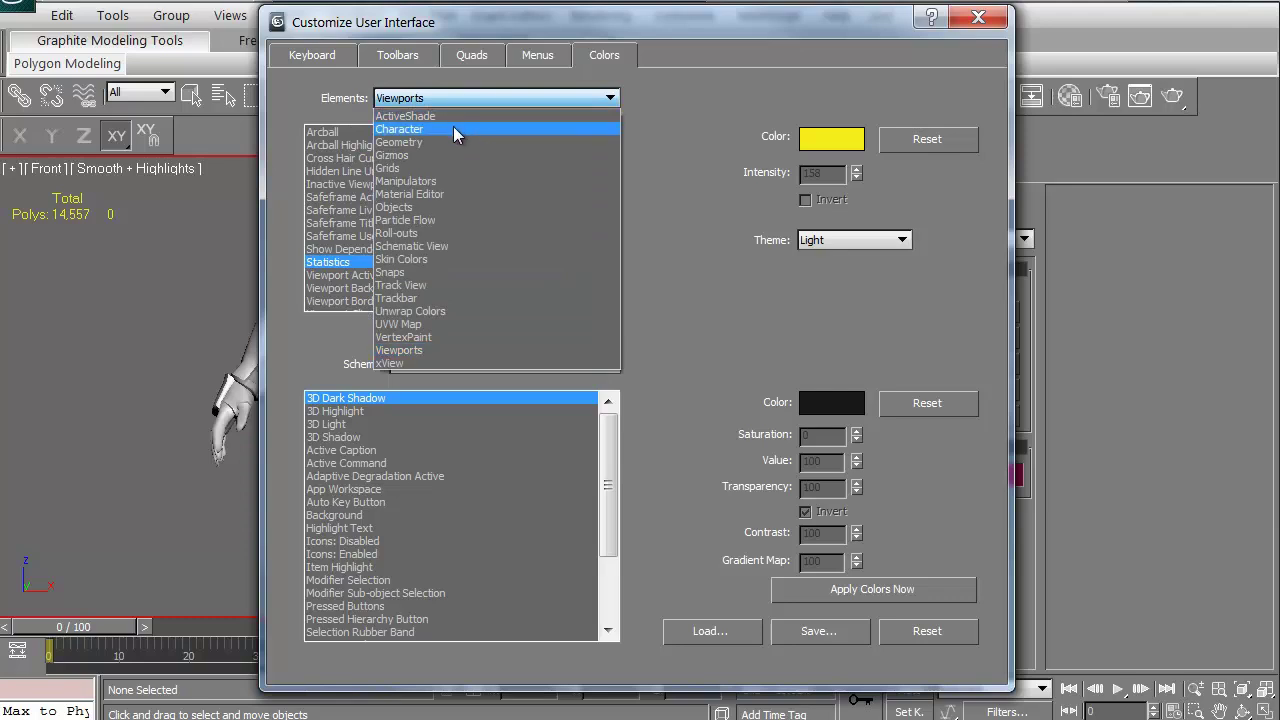
click(449, 141)
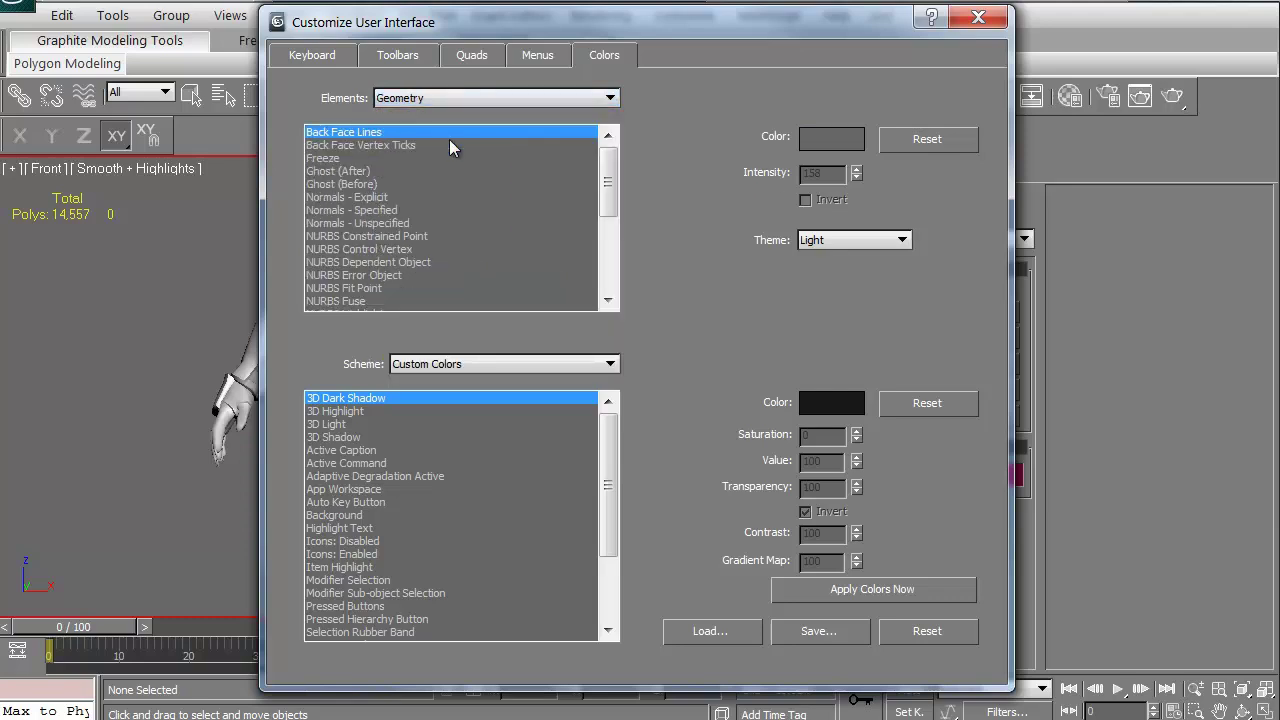
click(325, 159)
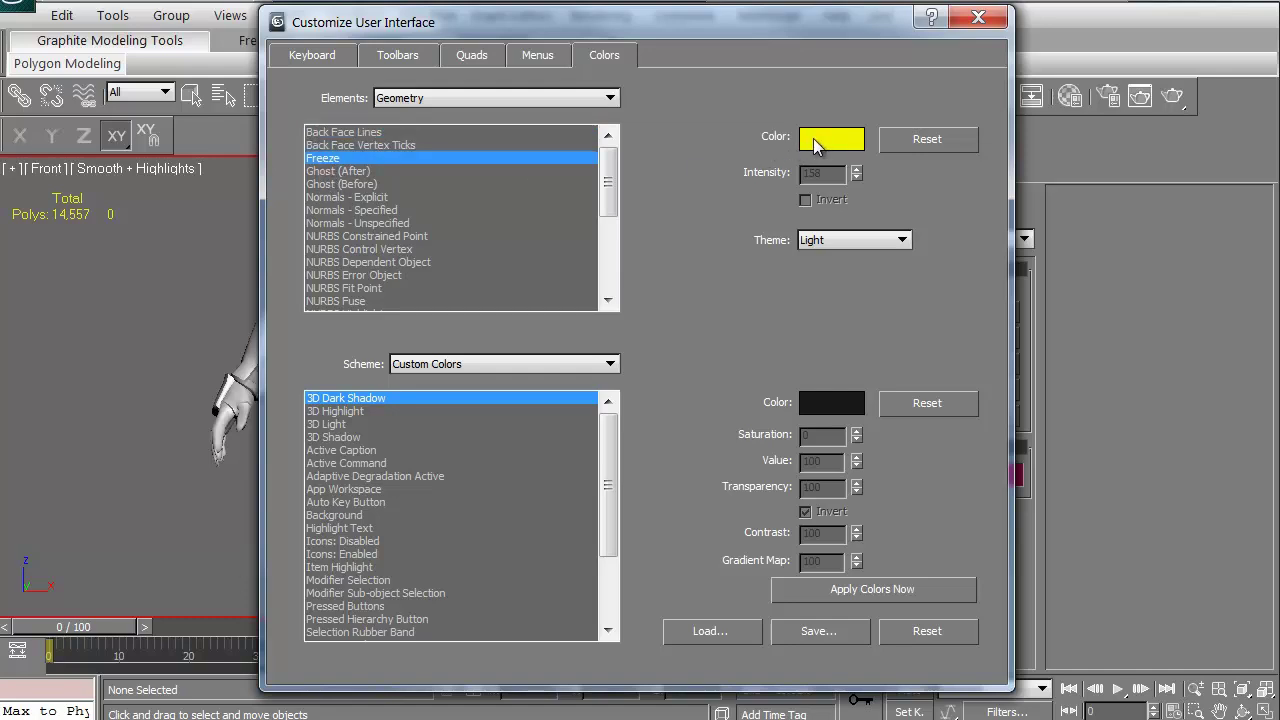
click(530, 98)
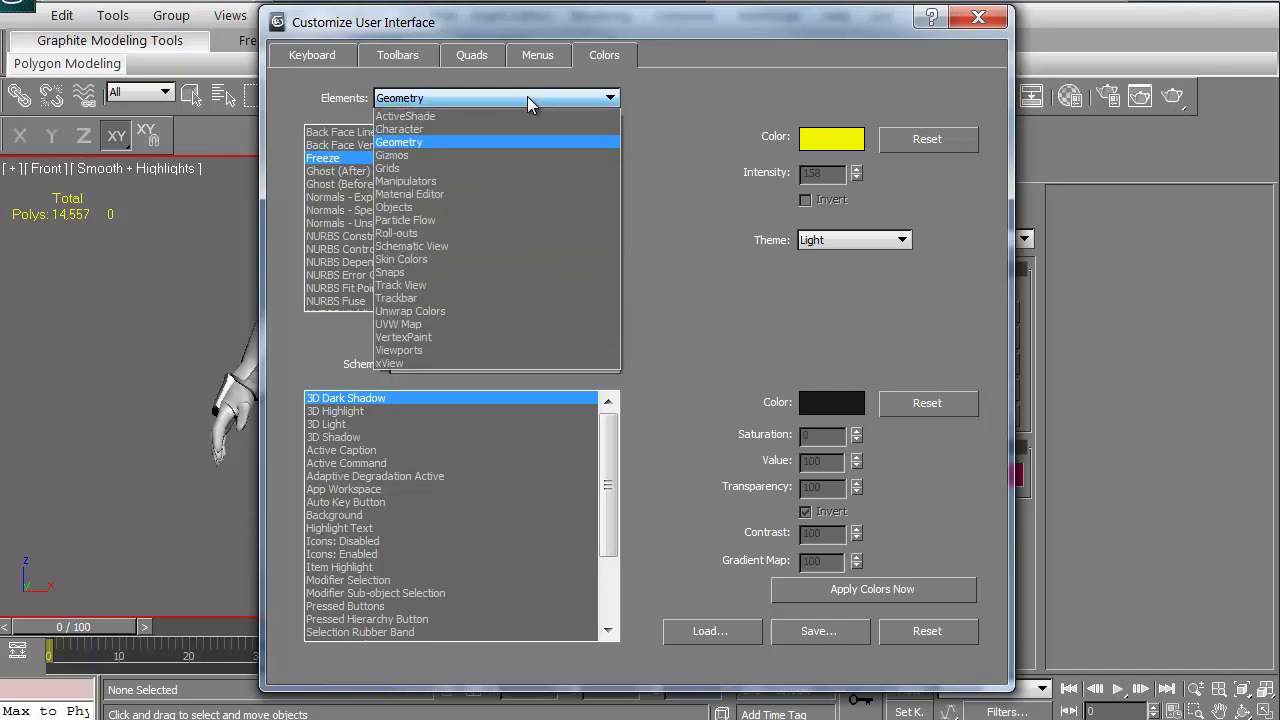
click(454, 349)
scroll(608, 221, down, 2)
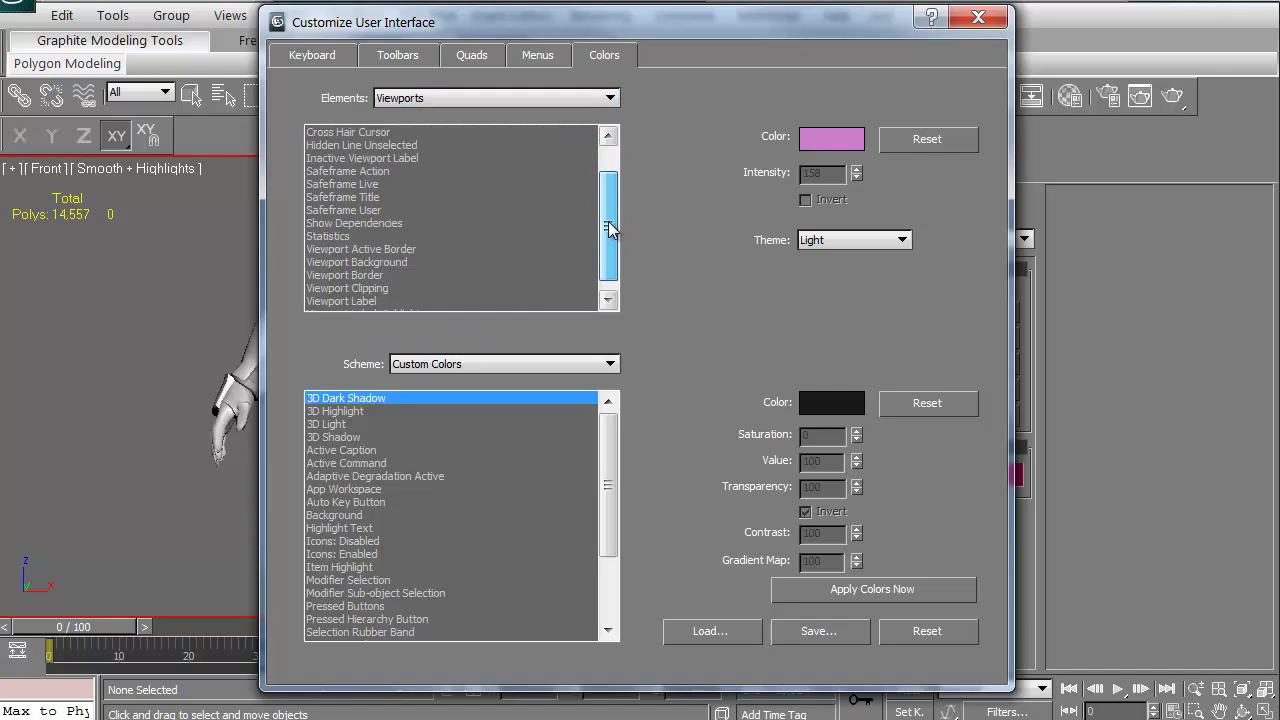
scroll(615, 275, up, 2)
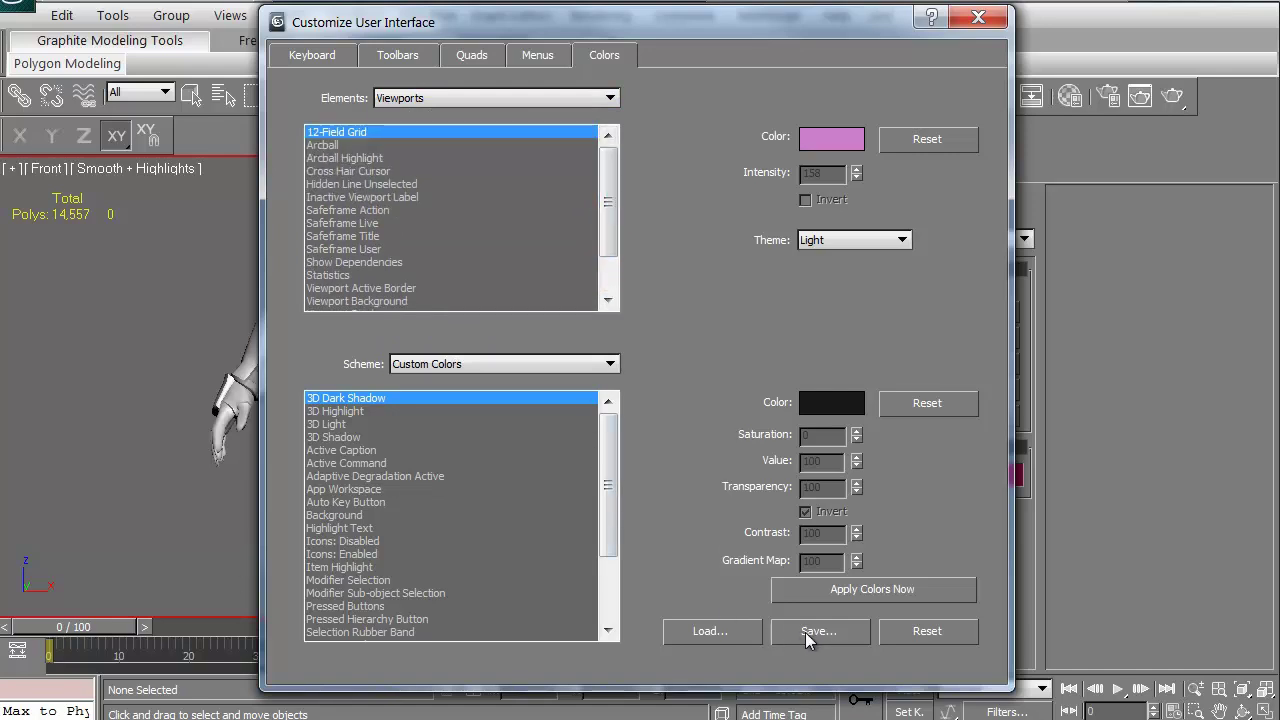
View the dialog for loading a color file, cancel it, and close the interface customization
click(679, 631)
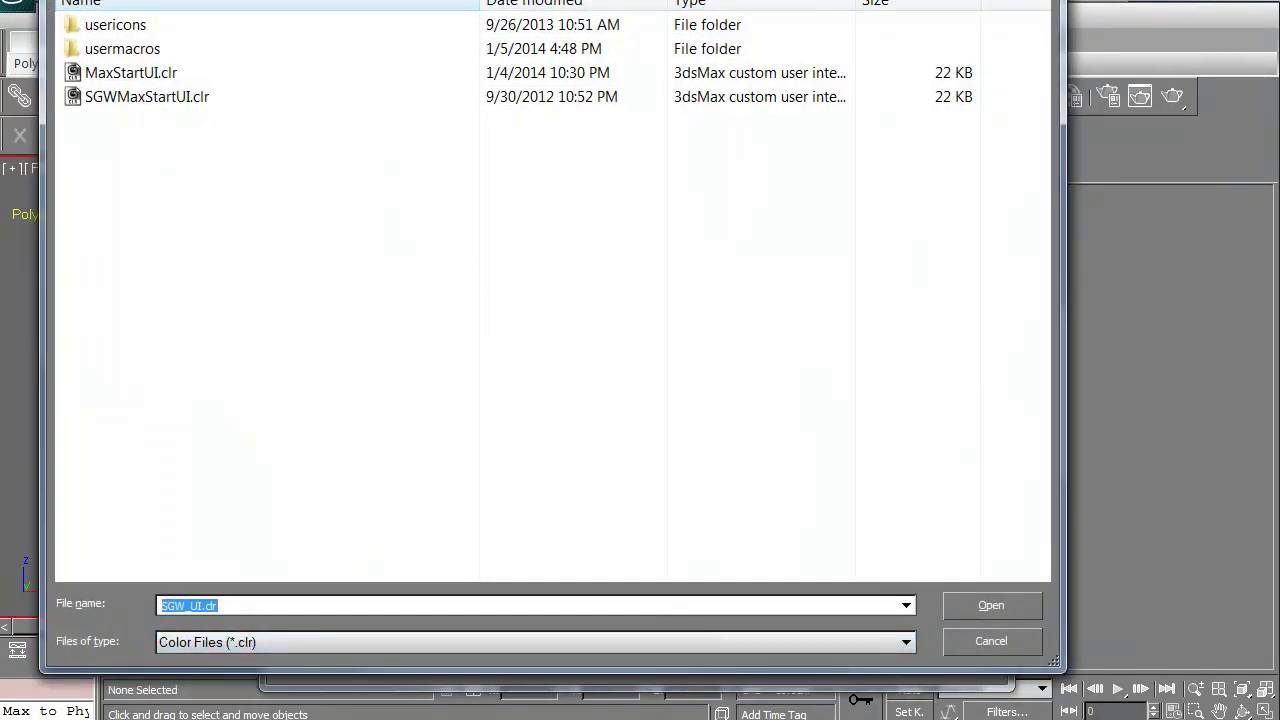
key(Escape)
click(992, 12)
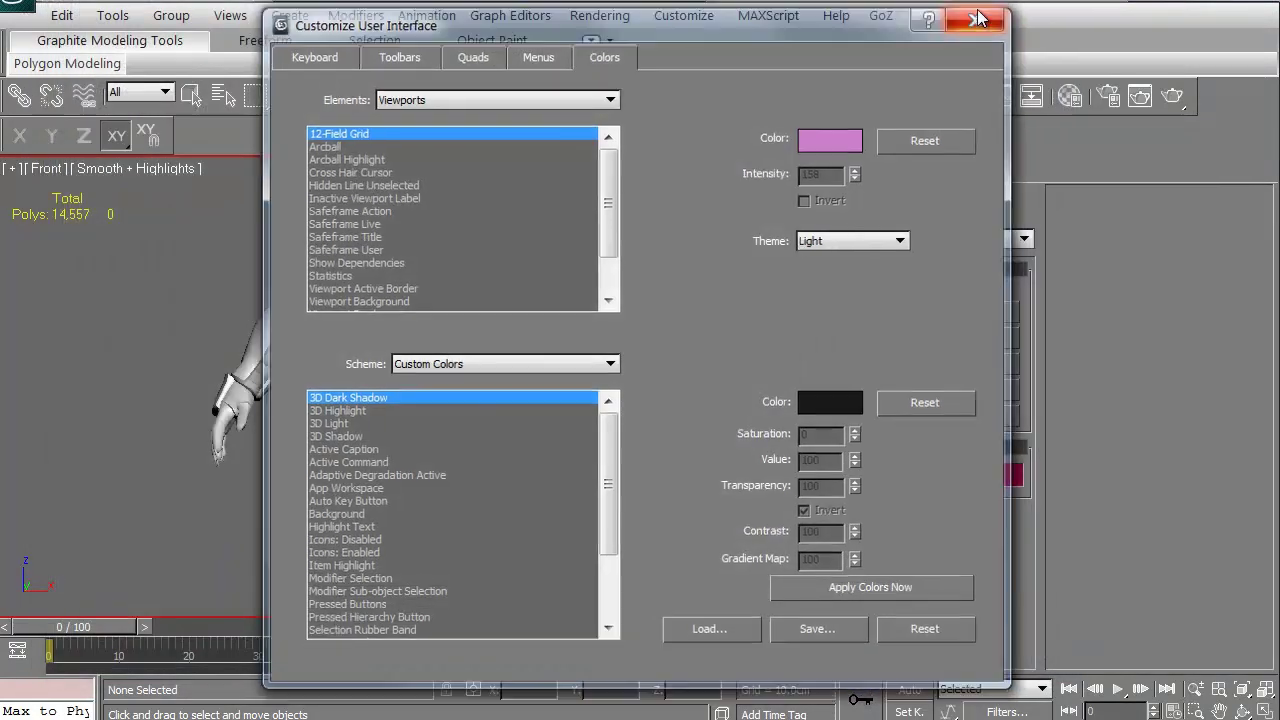